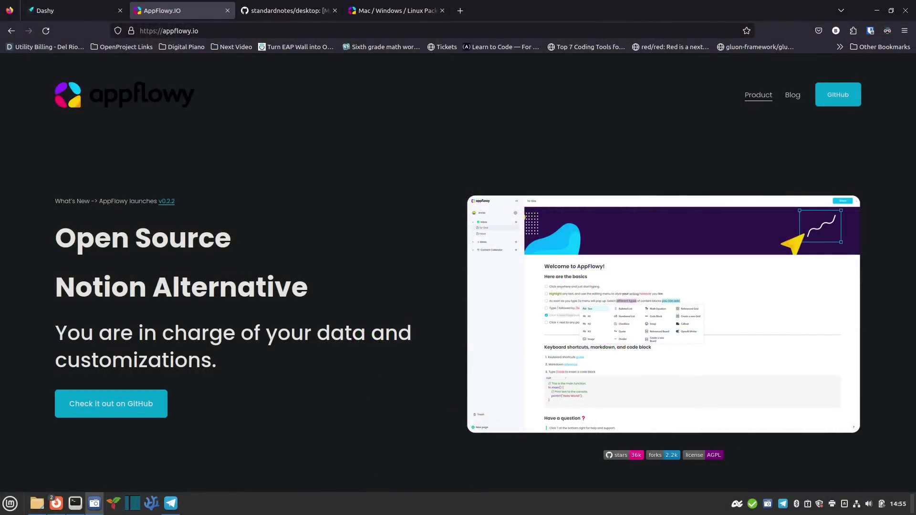
Scroll the AppFlowy homepage from Get Things Done down to the Dark Mode themes section
drag(211, 96, 83, 93)
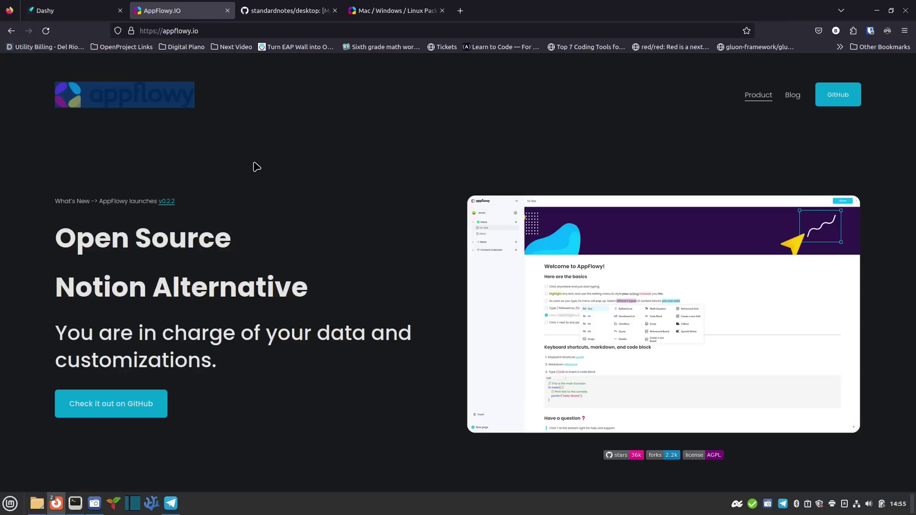
scroll(301, 366, down, 3)
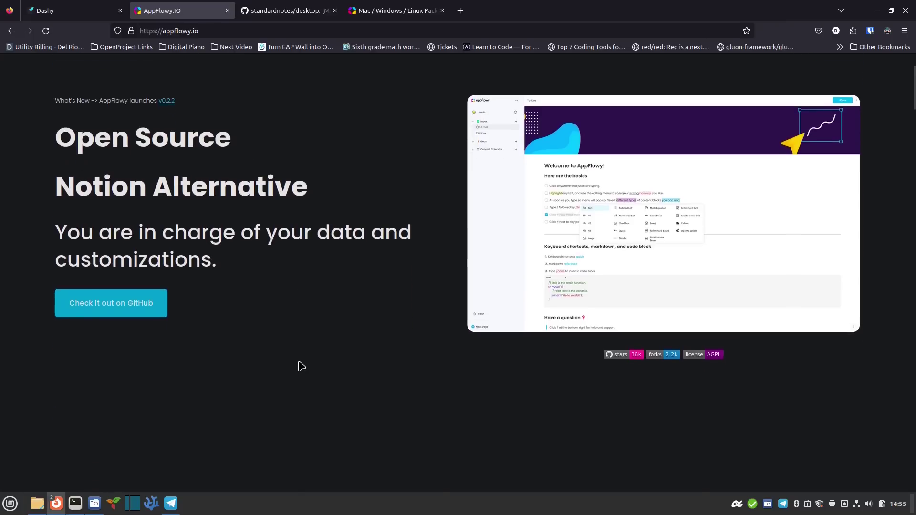
scroll(302, 366, down, 6)
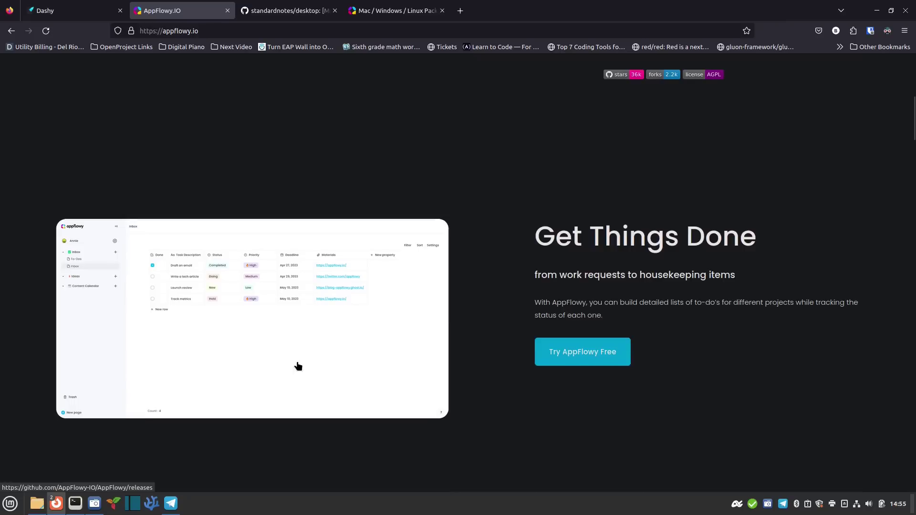
scroll(299, 366, down, 1)
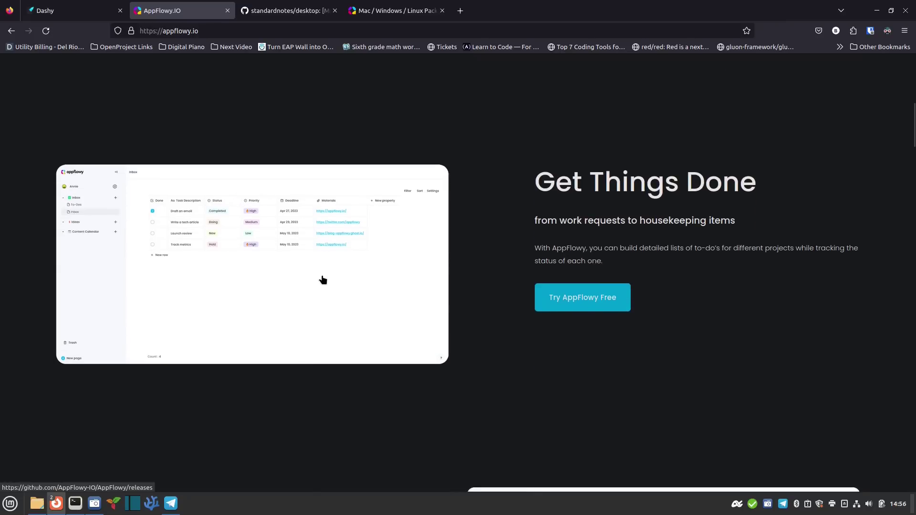
scroll(323, 280, down, 7)
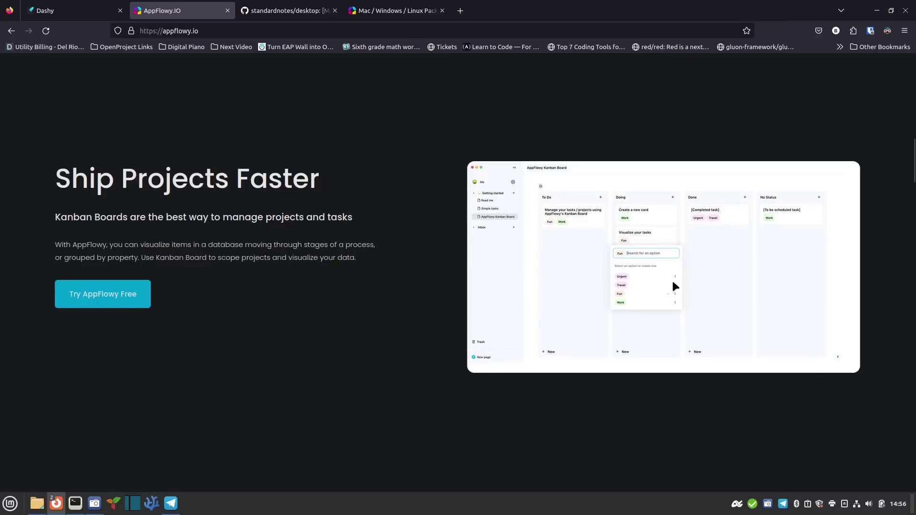
scroll(371, 341, down, 1)
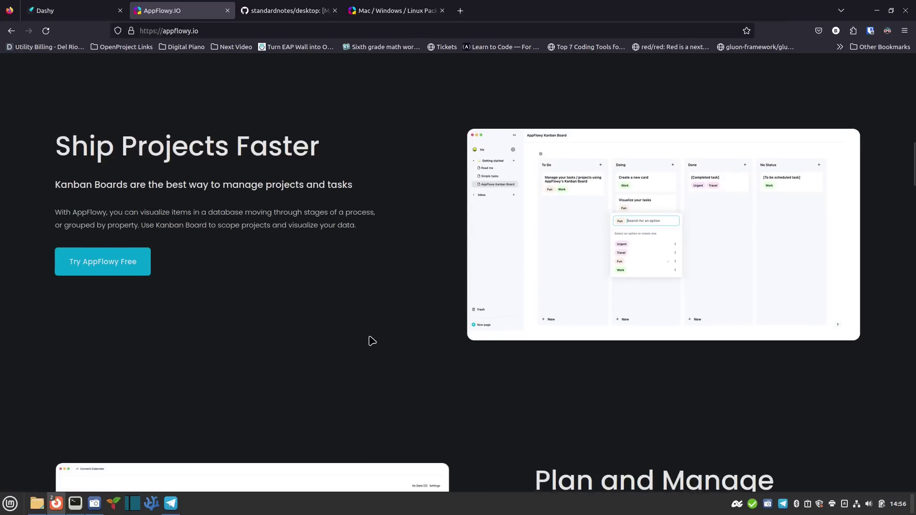
scroll(375, 339, up, 1)
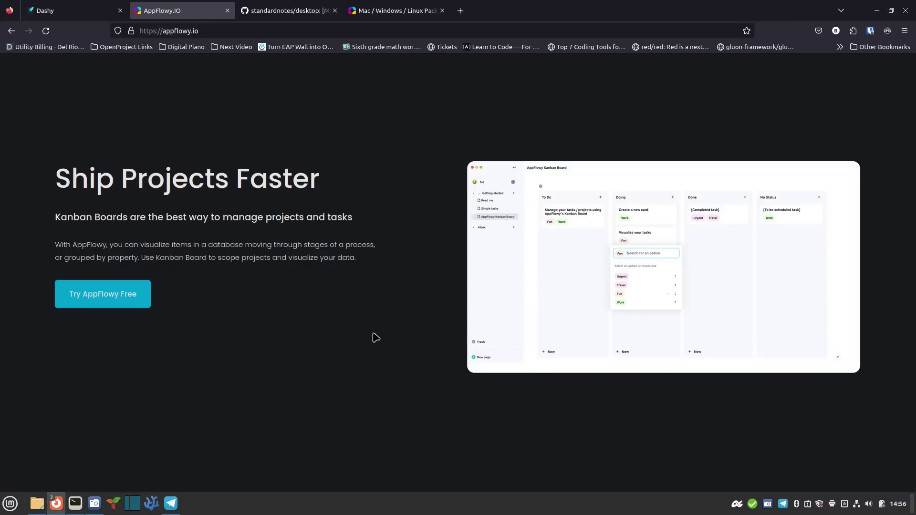
scroll(376, 338, down, 6)
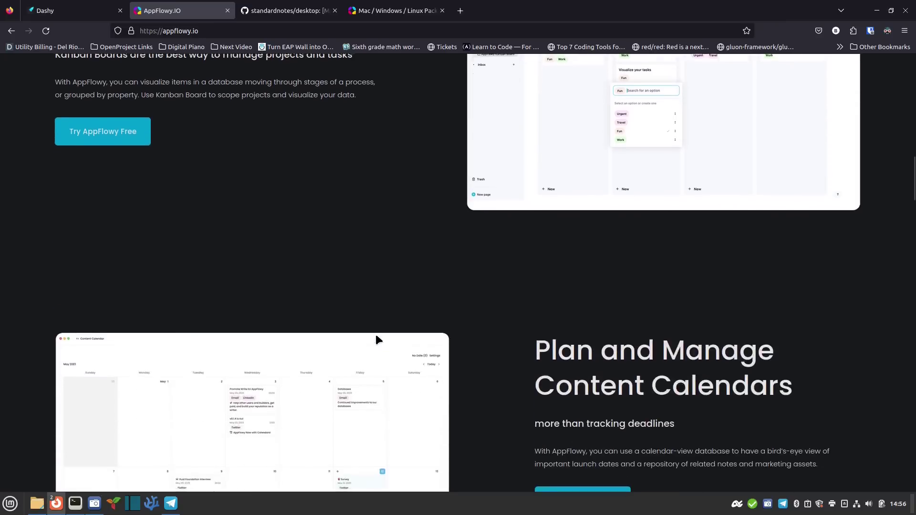
scroll(378, 339, down, 1)
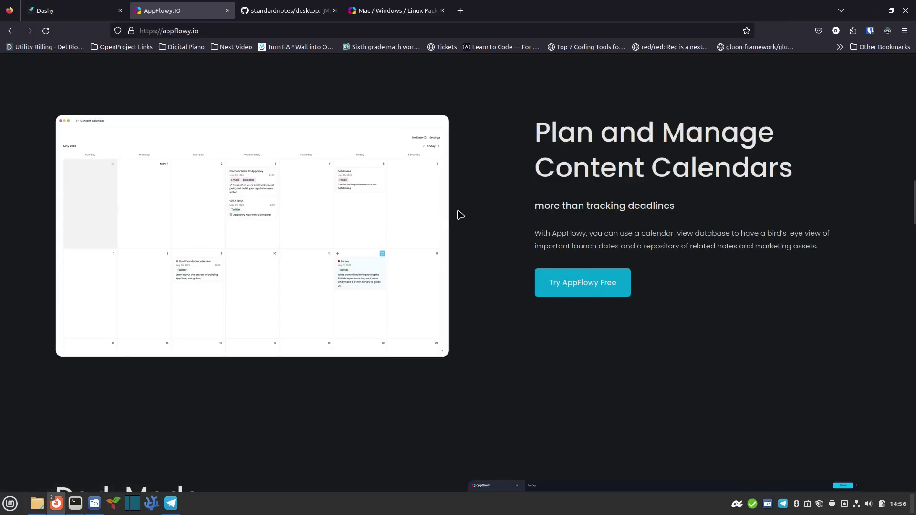
scroll(461, 215, down, 7)
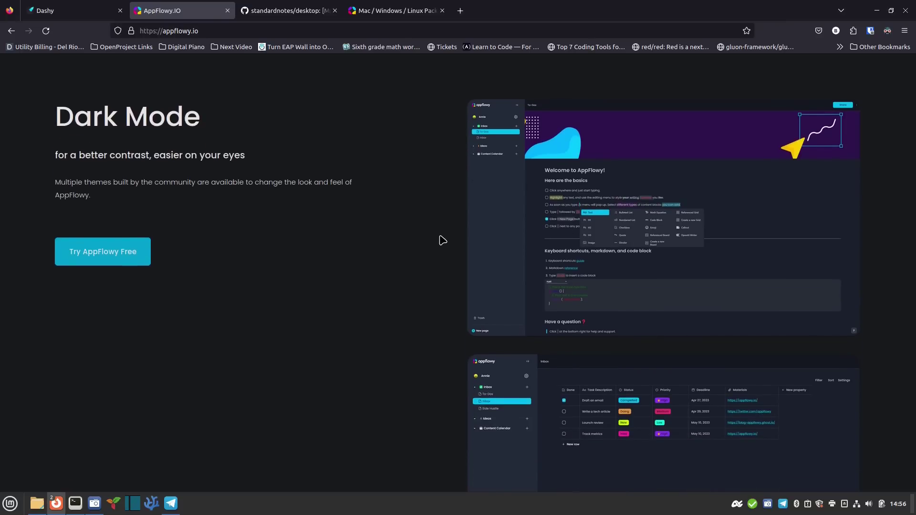
Scroll down the AppFlowy homepage past the newsletter to the Built for teams section
scroll(348, 258, down, 3)
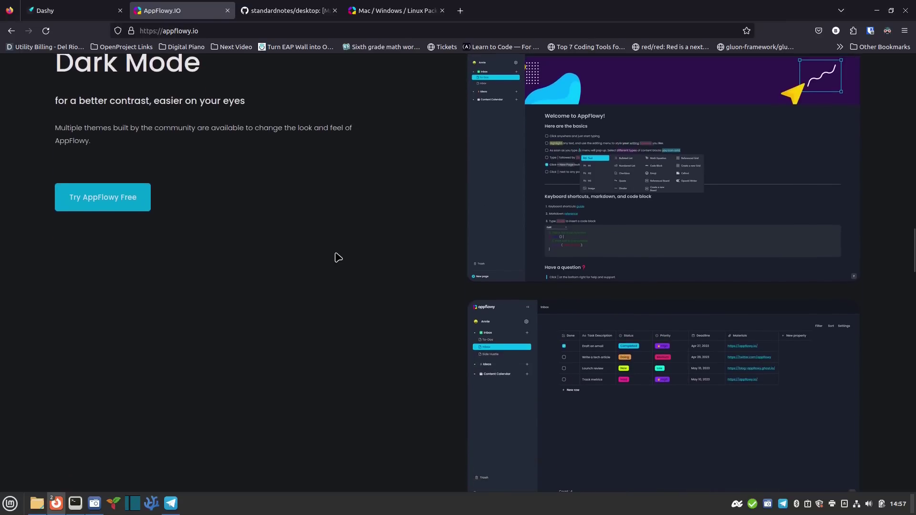
scroll(339, 257, down, 5)
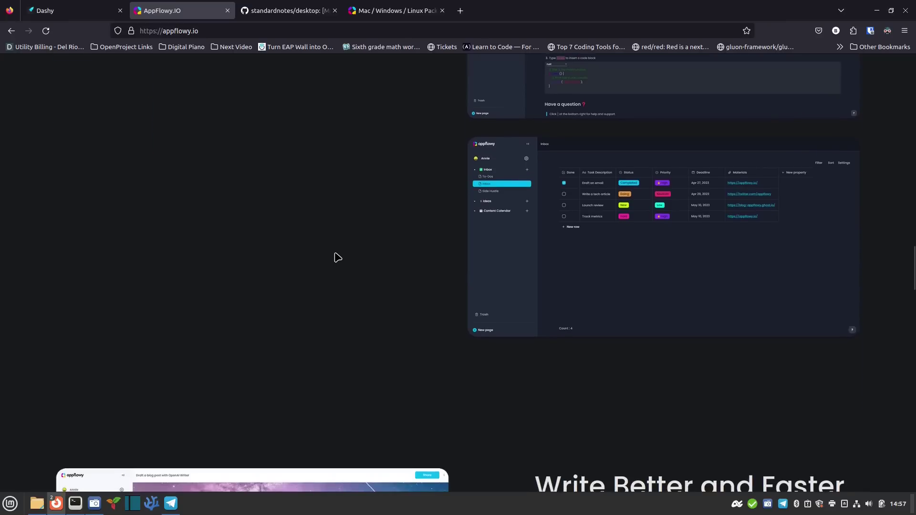
scroll(440, 243, down, 3)
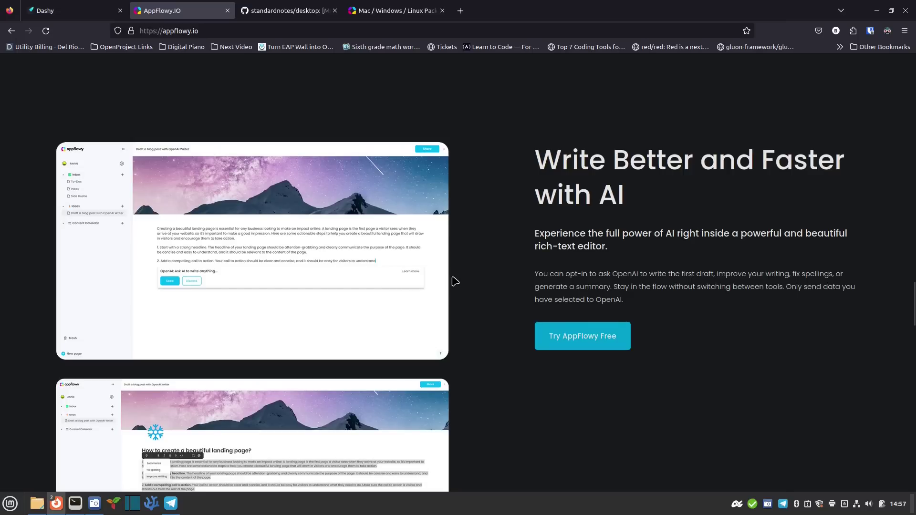
scroll(463, 279, down, 4)
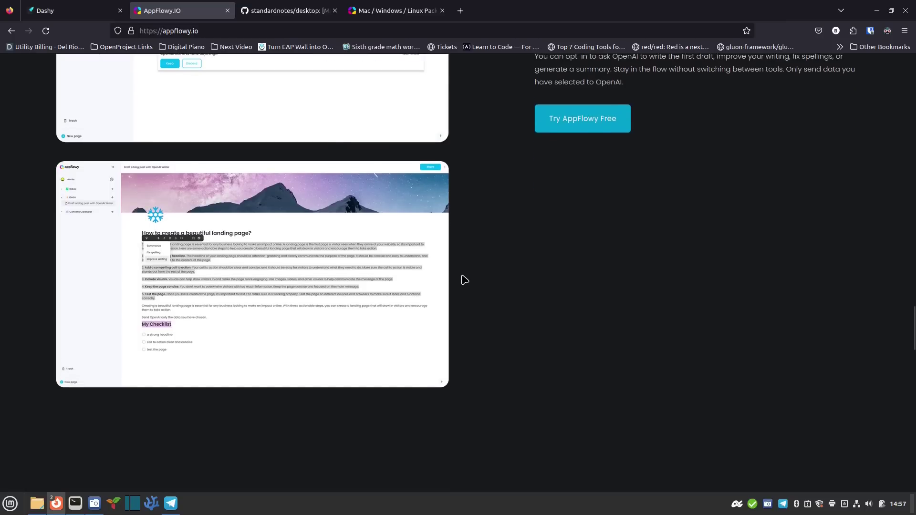
scroll(465, 280, down, 2)
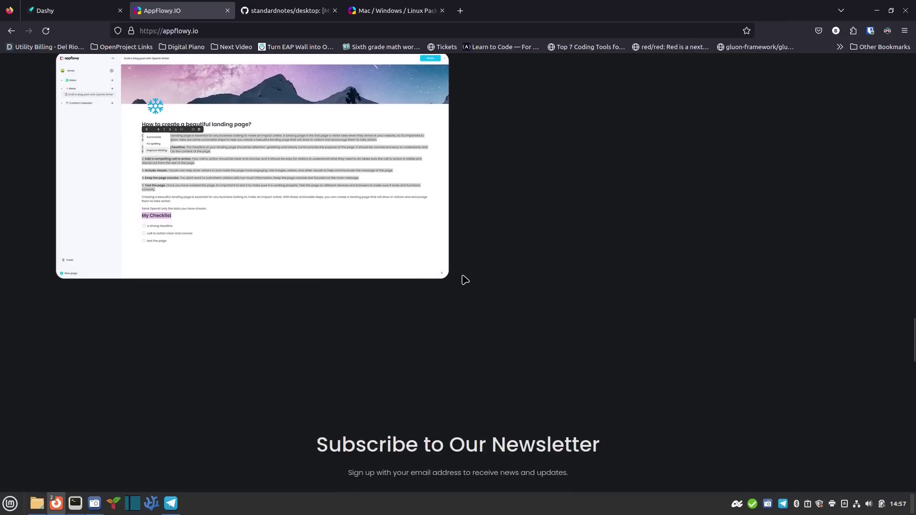
scroll(466, 280, down, 4)
scroll(465, 280, down, 1)
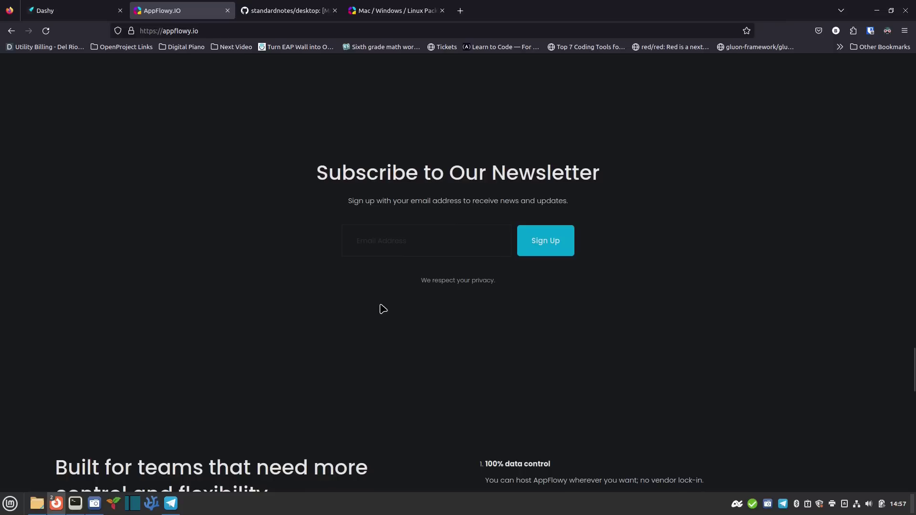
scroll(381, 309, down, 5)
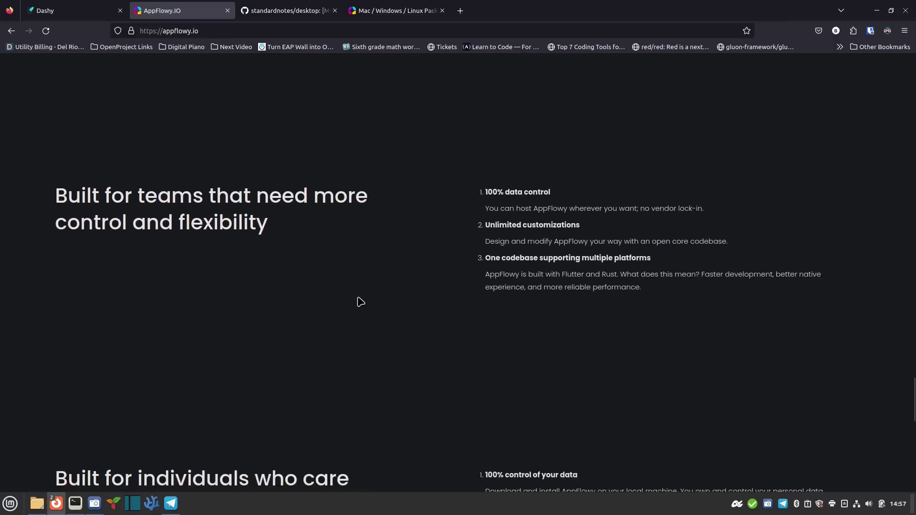
Scroll back up to the Write Better and Faster with AI section
scroll(365, 296, up, 7)
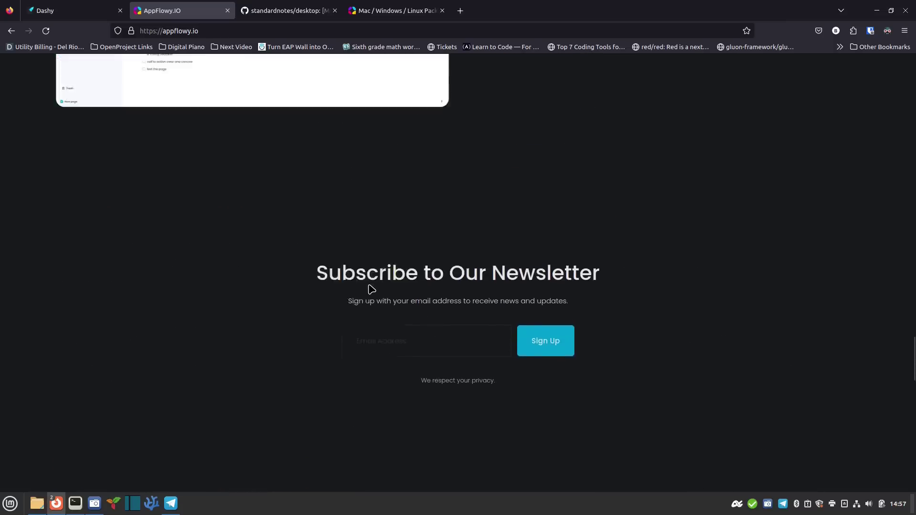
scroll(371, 289, up, 4)
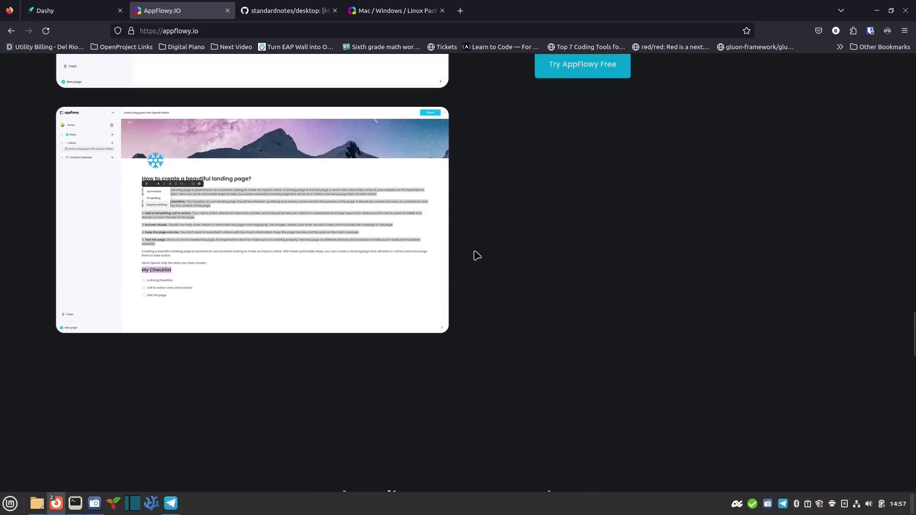
scroll(478, 256, up, 6)
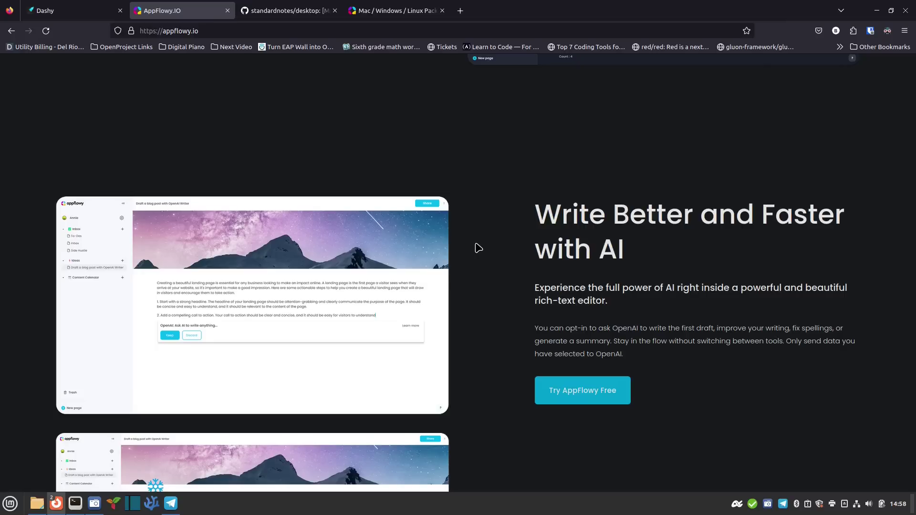
Scroll back up the AppFlowy homepage to the Ship Projects Faster kanban section
scroll(478, 248, up, 2)
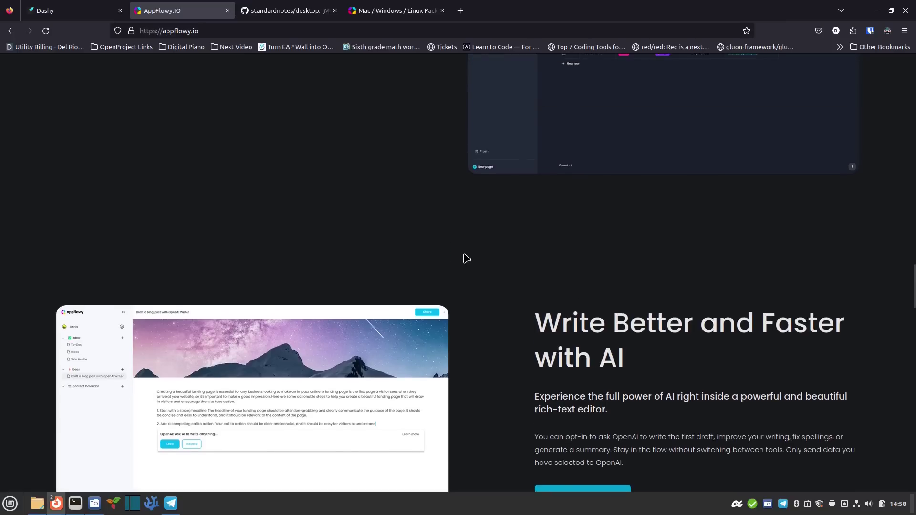
scroll(465, 258, up, 1)
scroll(458, 255, up, 3)
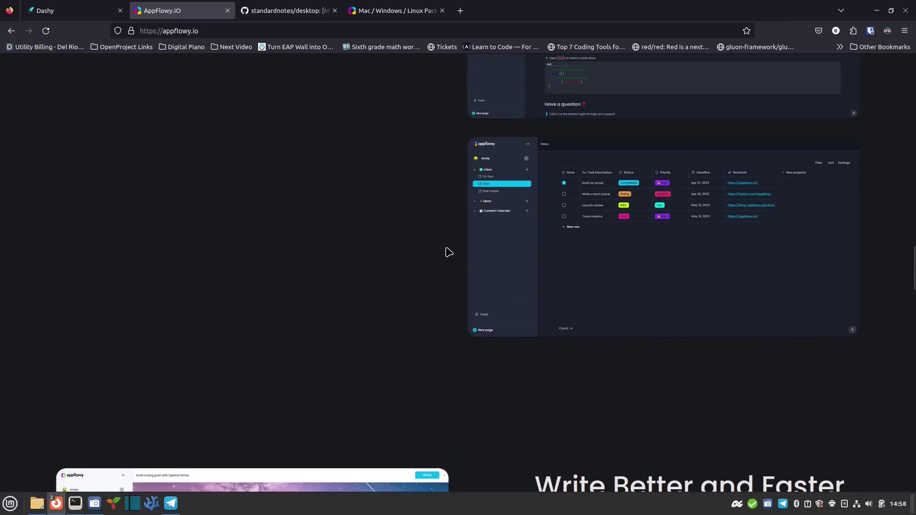
scroll(451, 253, up, 3)
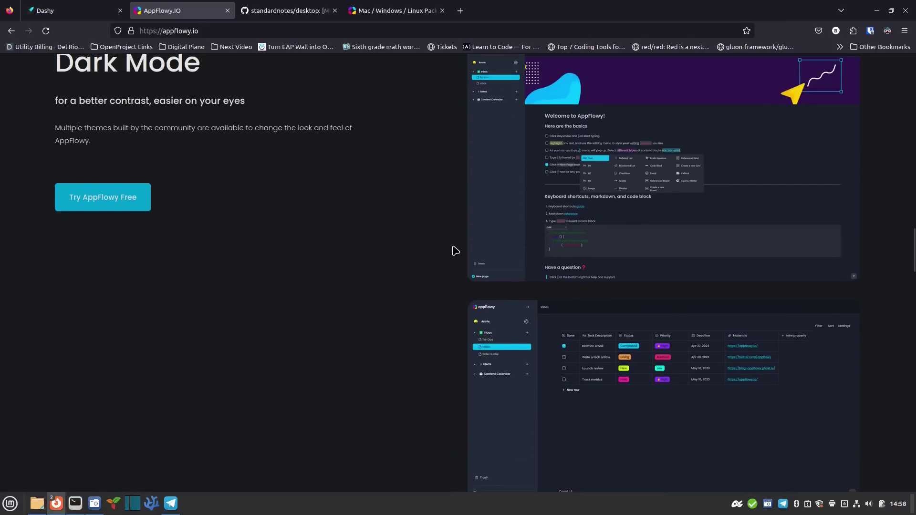
scroll(455, 236, up, 1)
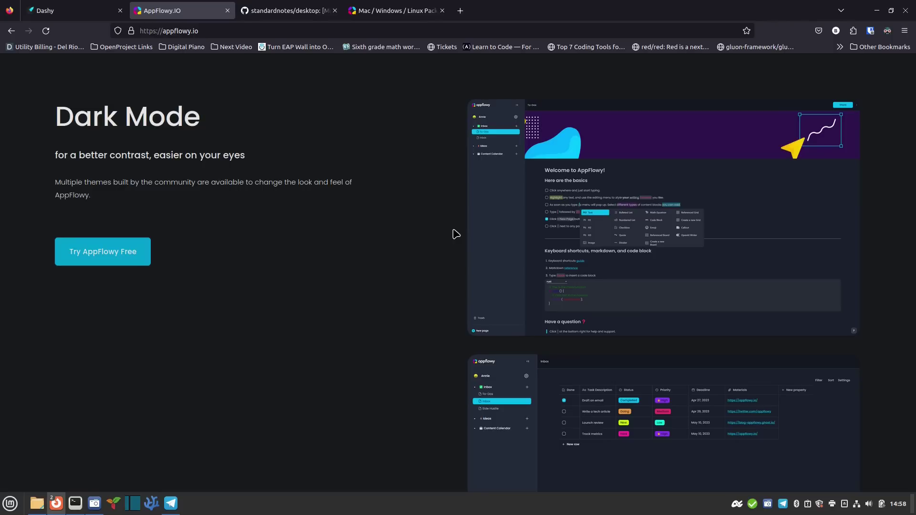
scroll(456, 233, up, 8)
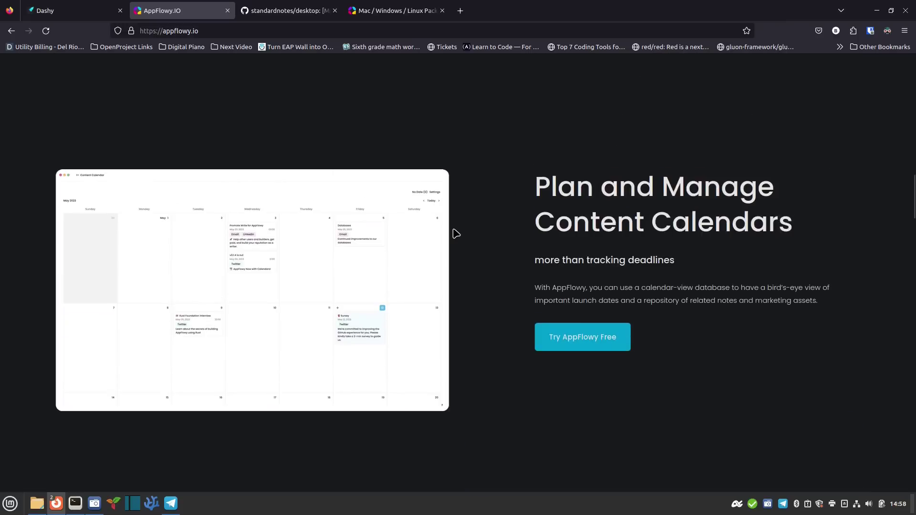
scroll(442, 167, up, 5)
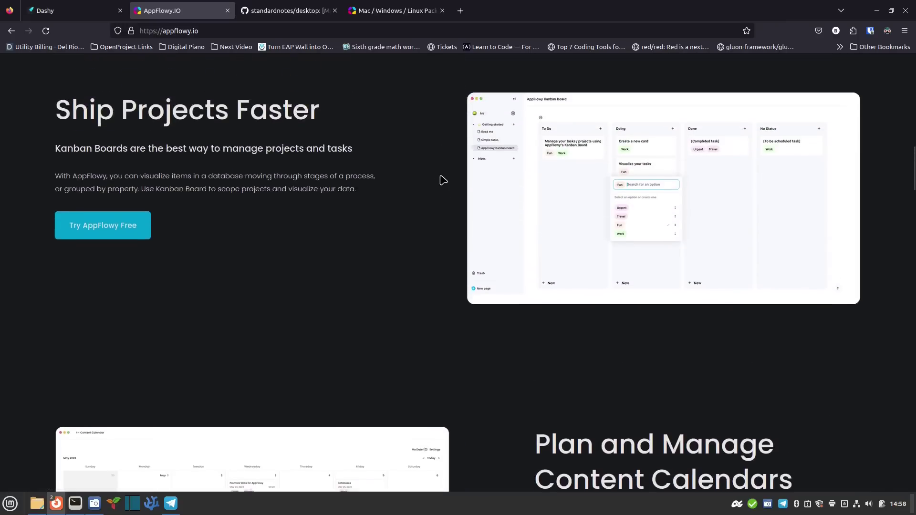
scroll(443, 181, up, 1)
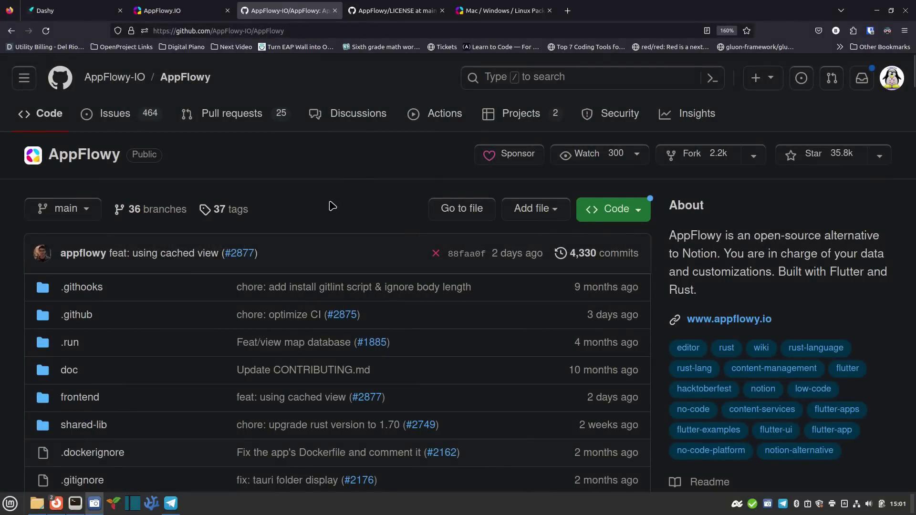
Open the repository's LICENSE file in its own tab, keeping the repository file list in view
scroll(253, 234, down, 3)
scroll(253, 234, down, 3)
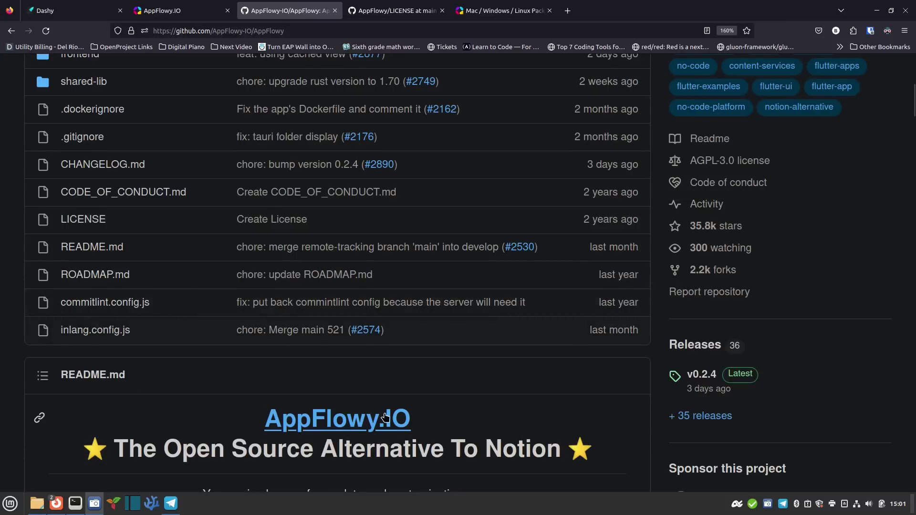
scroll(358, 303, up, 3)
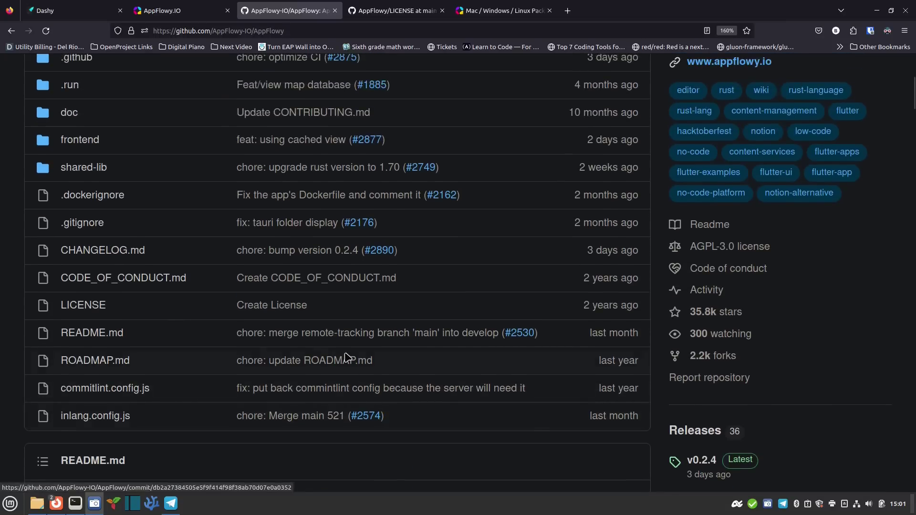
click(372, 10)
click(294, 9)
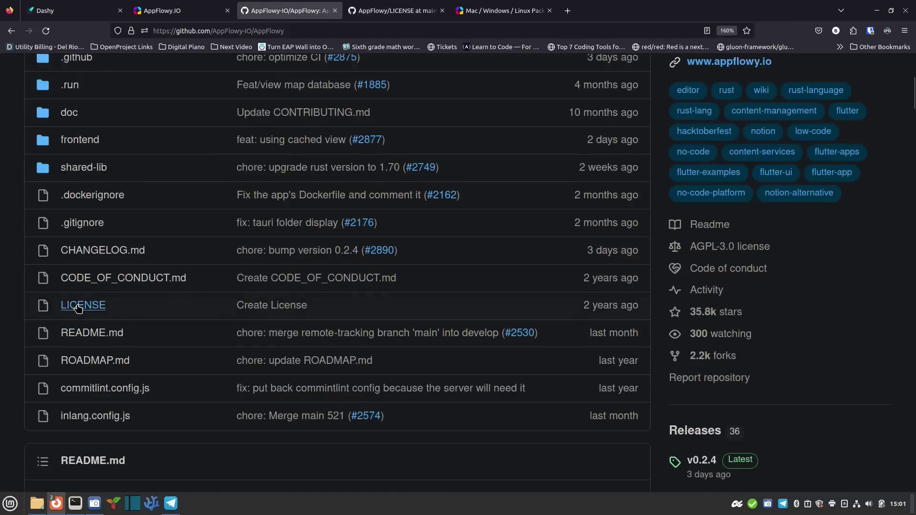
Read through the GNU AGPL-3.0 license text on the AppFlowy/LICENSE tab
click(398, 10)
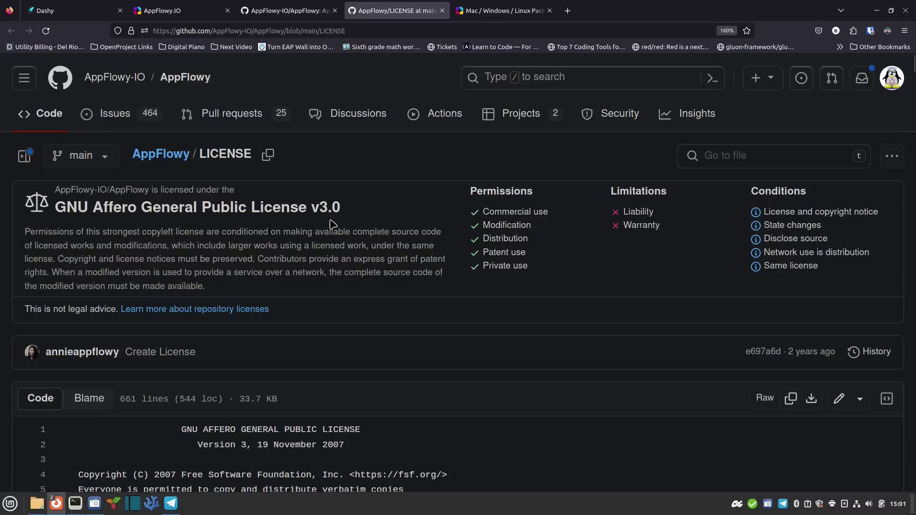
scroll(300, 279, down, 5)
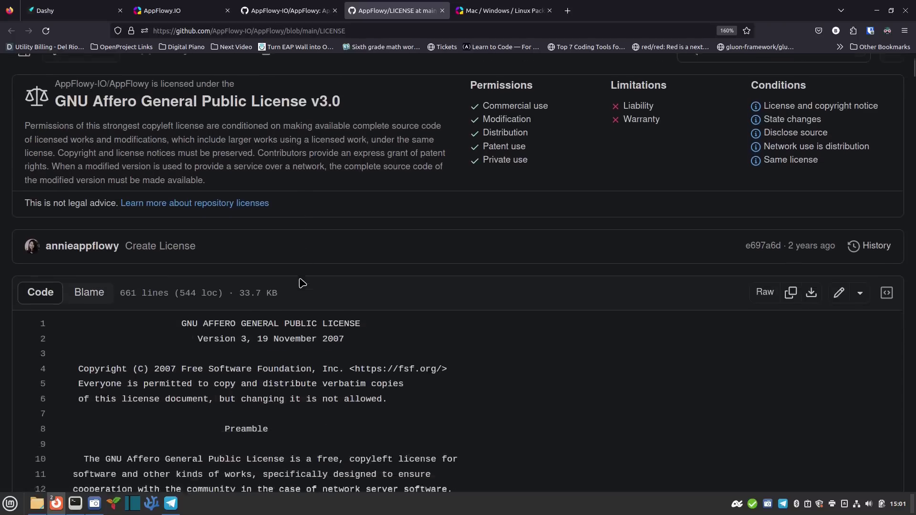
scroll(204, 291, down, 1)
scroll(203, 291, down, 8)
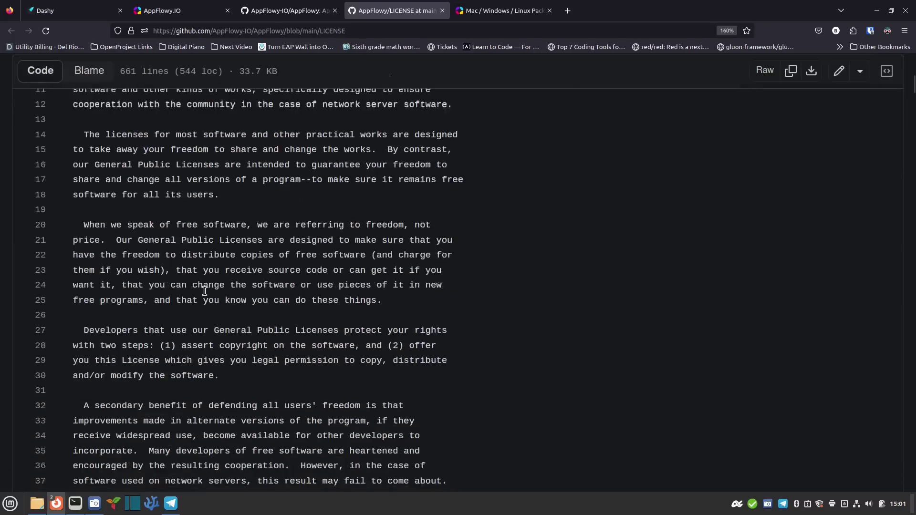
scroll(177, 324, down, 6)
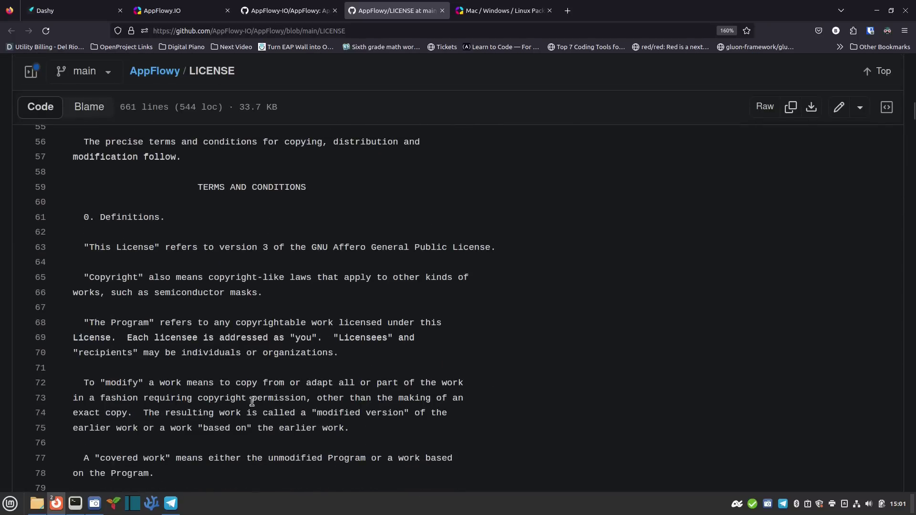
scroll(229, 401, down, 5)
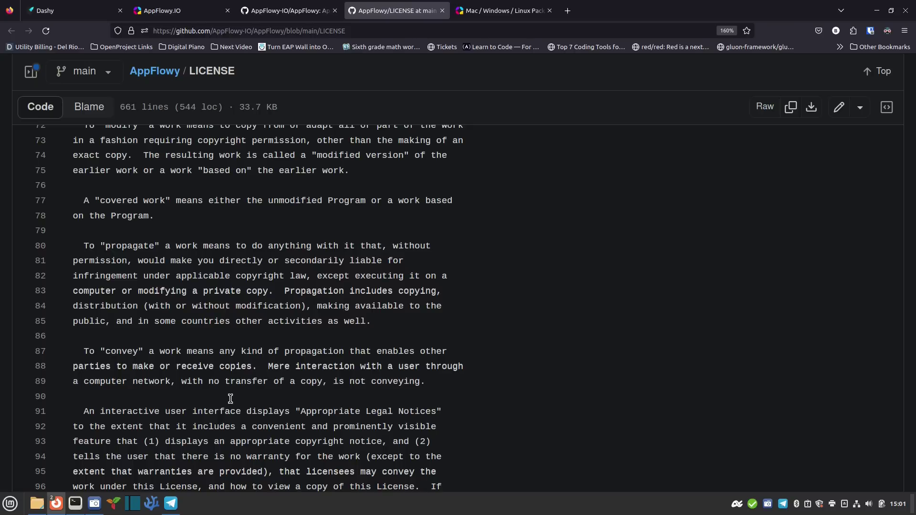
scroll(239, 362, up, 10)
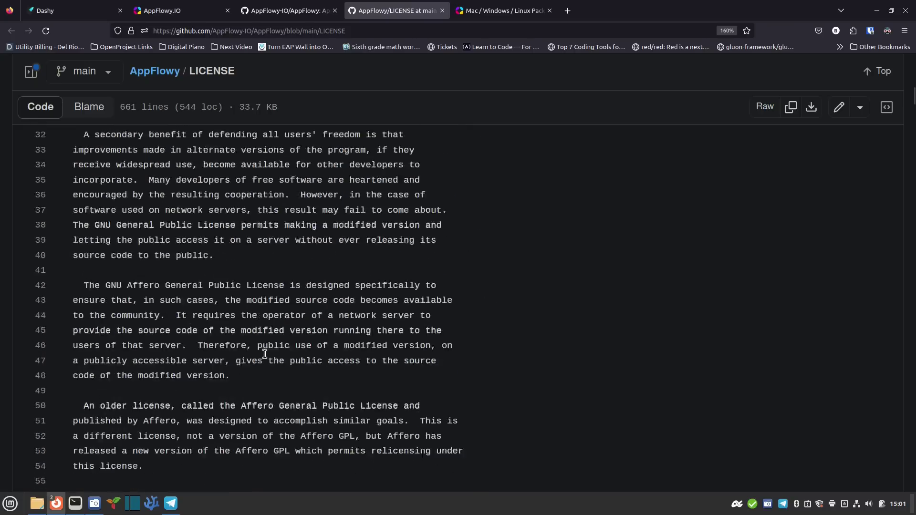
scroll(265, 354, up, 15)
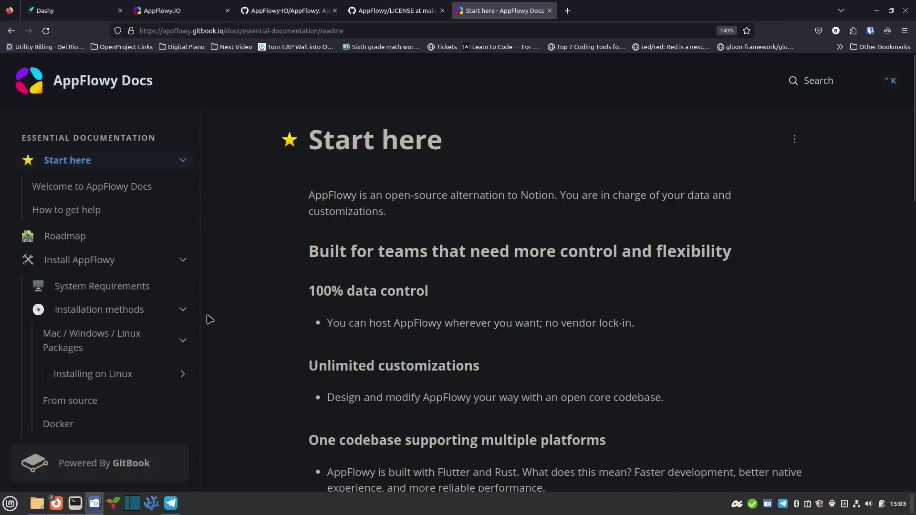
scroll(266, 290, down, 4)
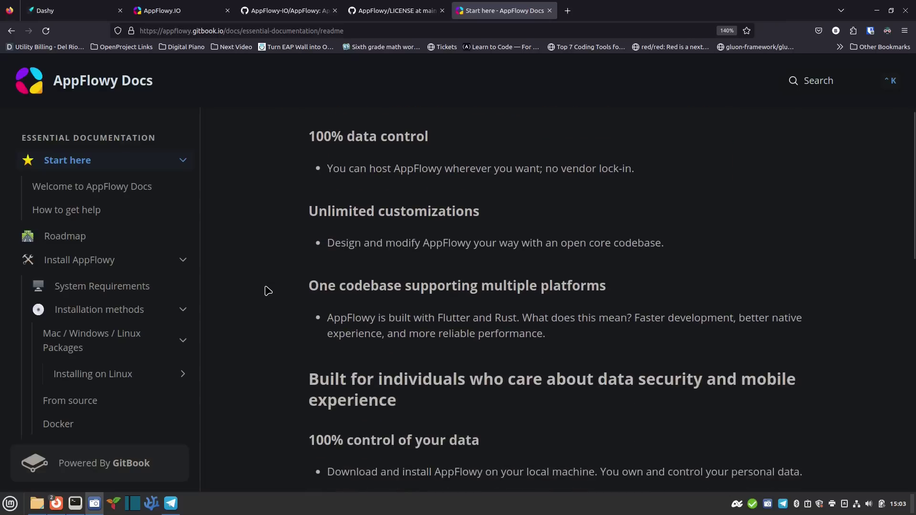
scroll(307, 280, up, 2)
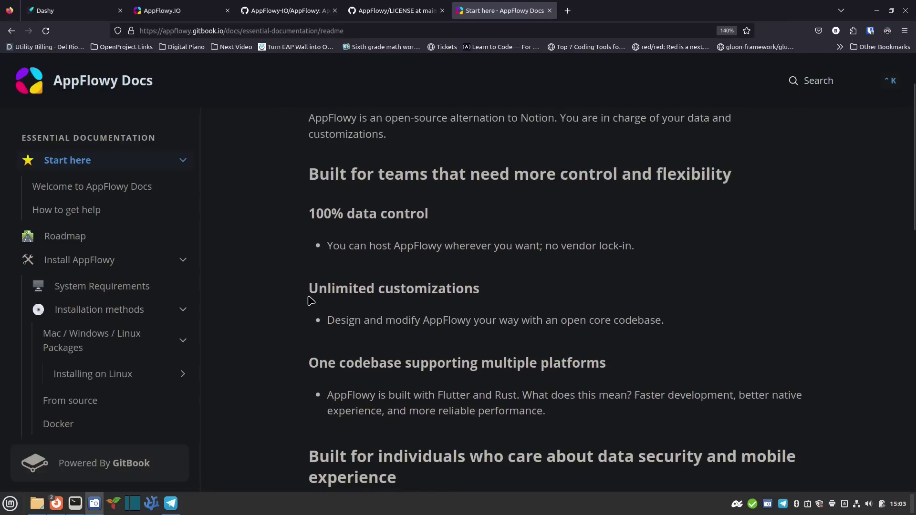
scroll(303, 334, down, 3)
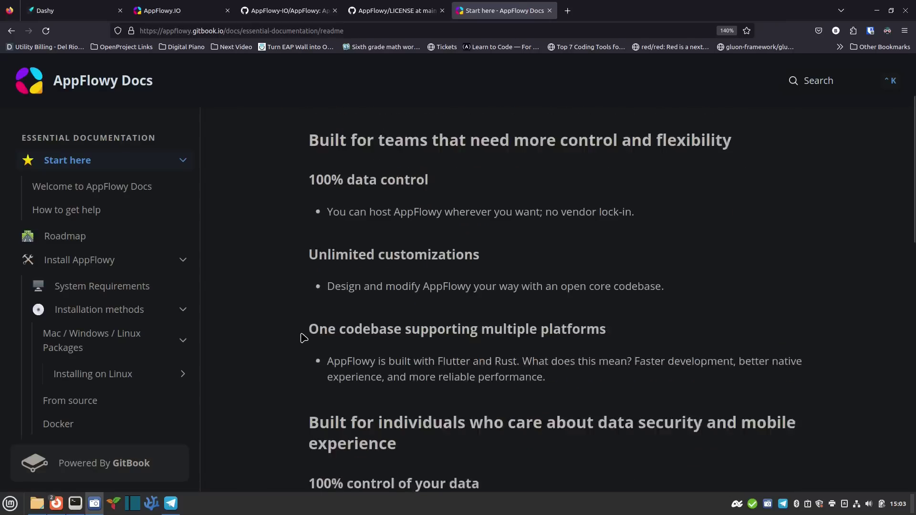
scroll(284, 324, down, 10)
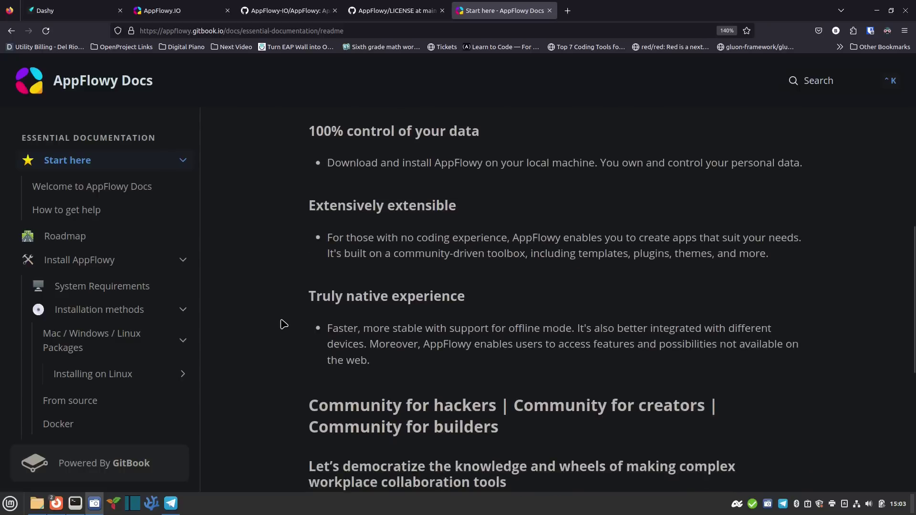
scroll(284, 324, down, 5)
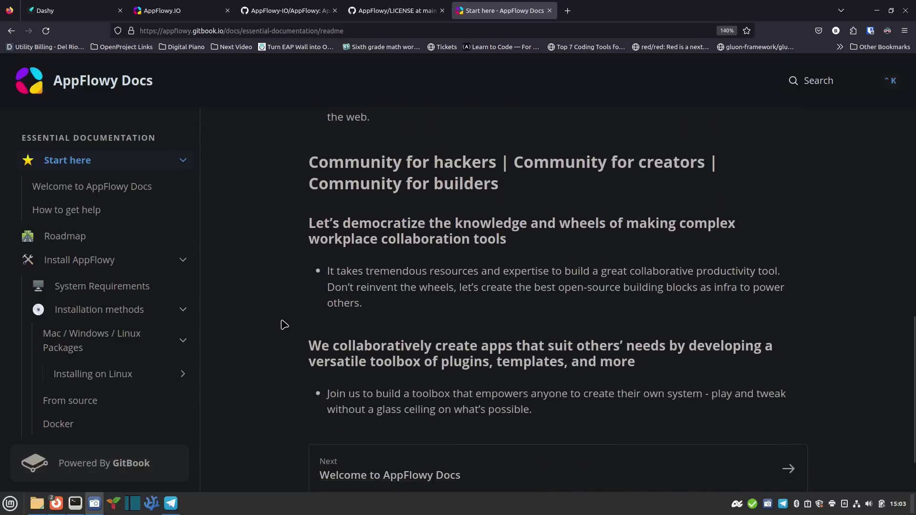
scroll(90, 267, down, 10)
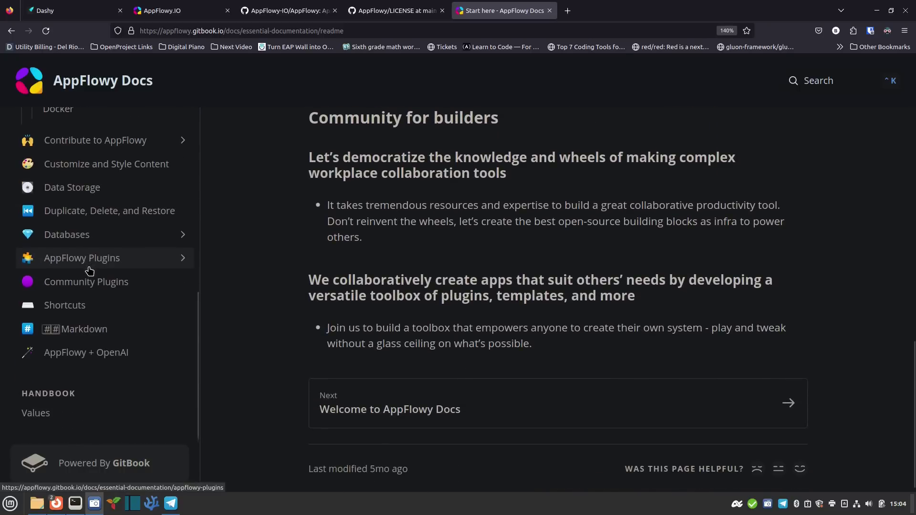
scroll(89, 270, up, 10)
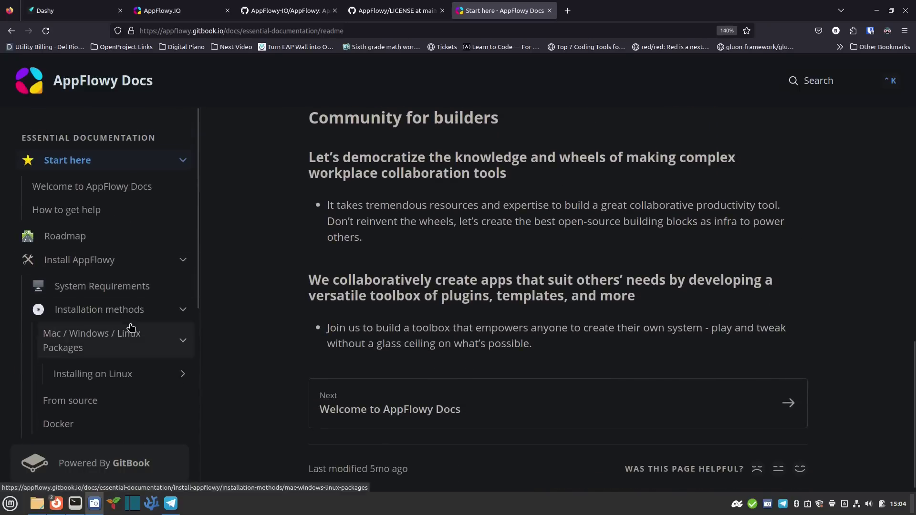
Open the Installation methods docs page and scroll to the packages, source and Docker comparison
click(145, 313)
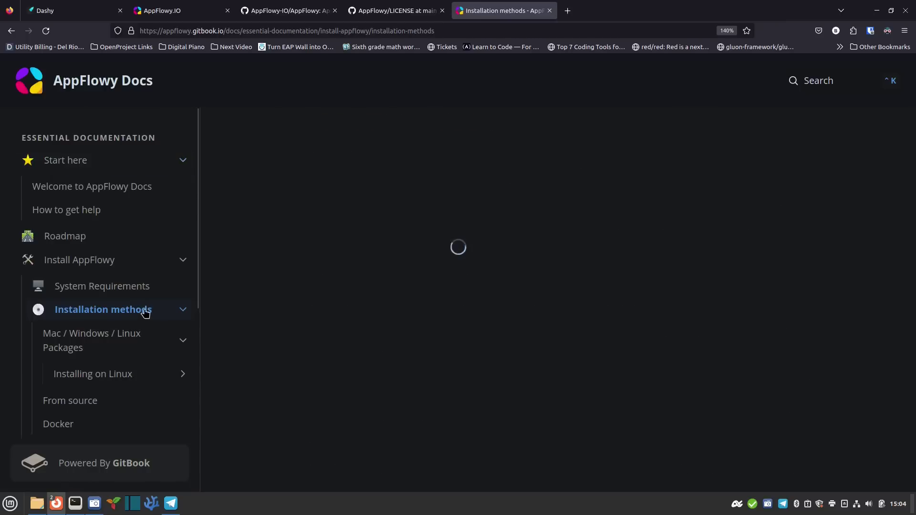
click(183, 310)
click(183, 310)
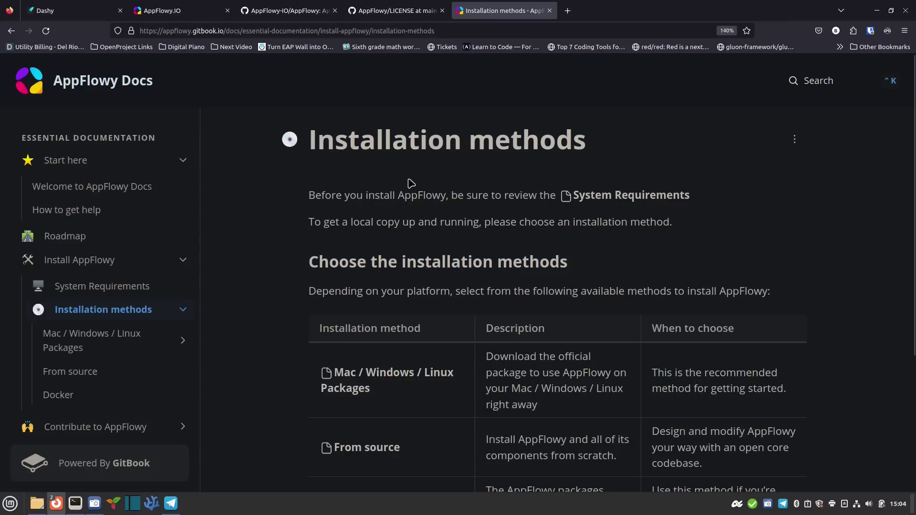
scroll(284, 344, down, 3)
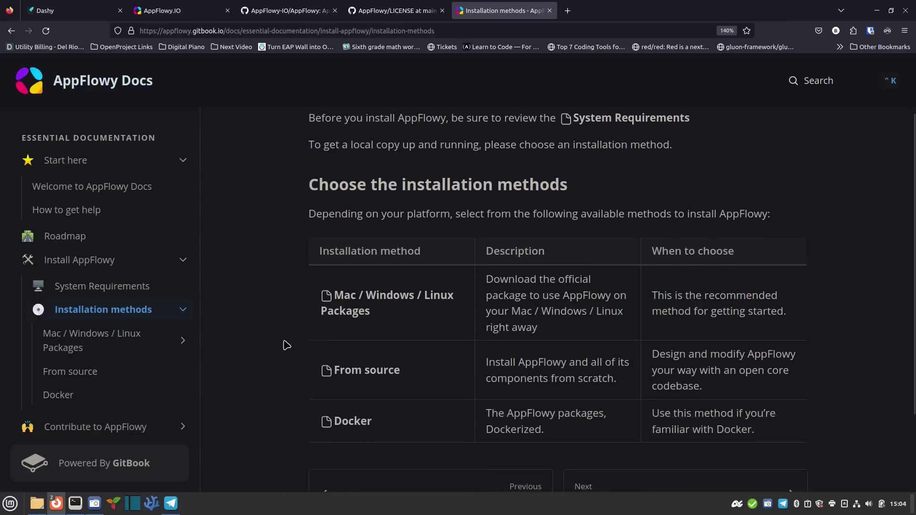
scroll(286, 339, up, 2)
scroll(277, 349, down, 2)
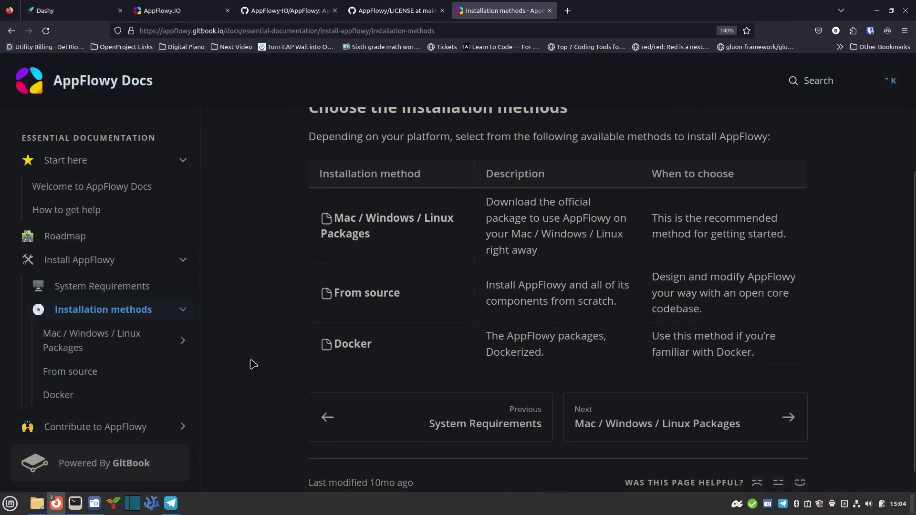
Open the Mac / Windows / Linux Packages page in the AppFlowy Docs
click(412, 223)
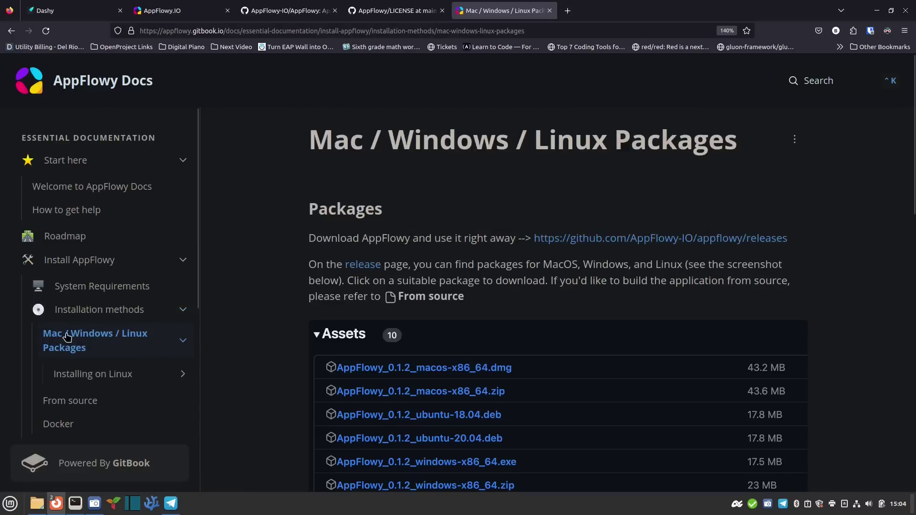
scroll(291, 301, down, 2)
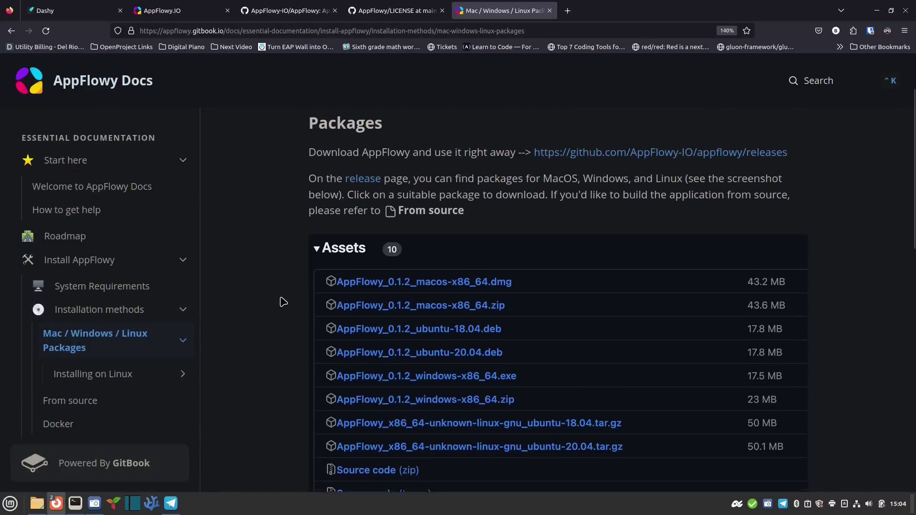
scroll(283, 301, down, 1)
scroll(282, 301, up, 3)
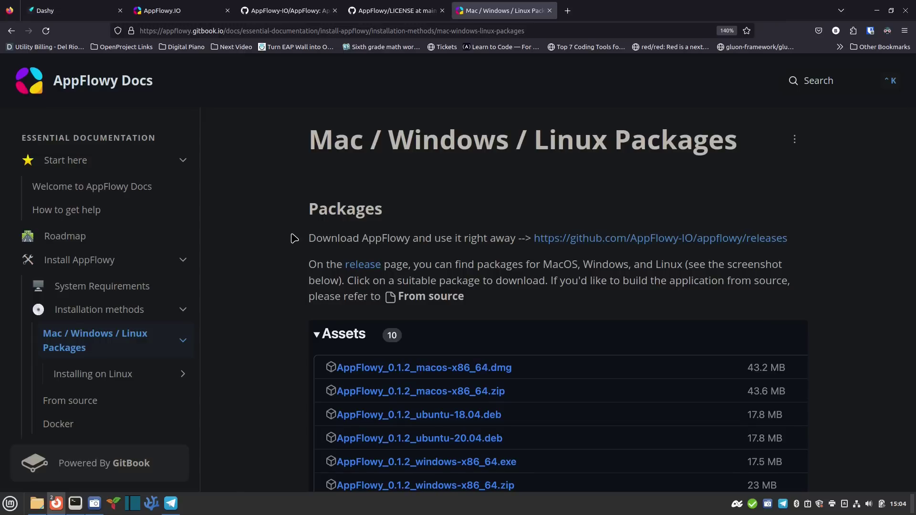
scroll(267, 259, down, 2)
scroll(268, 259, down, 2)
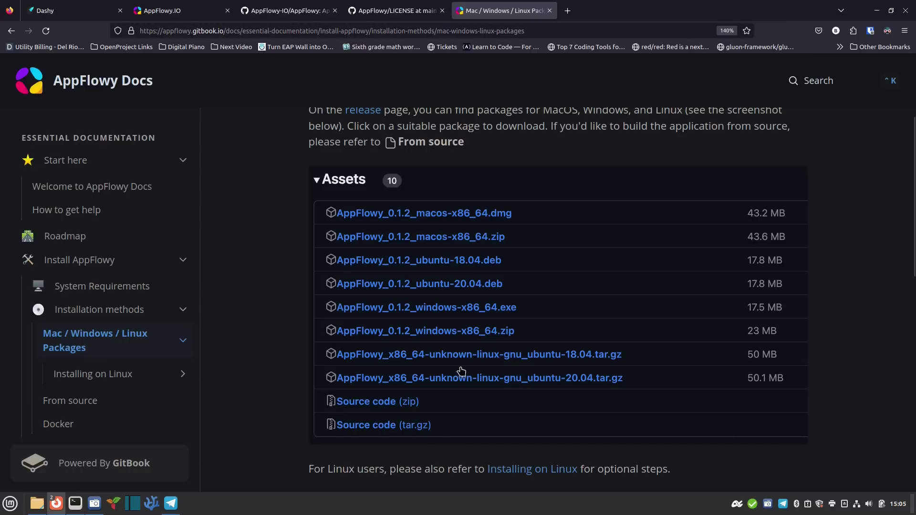
Scroll down to the Linux Install section with the flatpak install command
scroll(454, 373, down, 3)
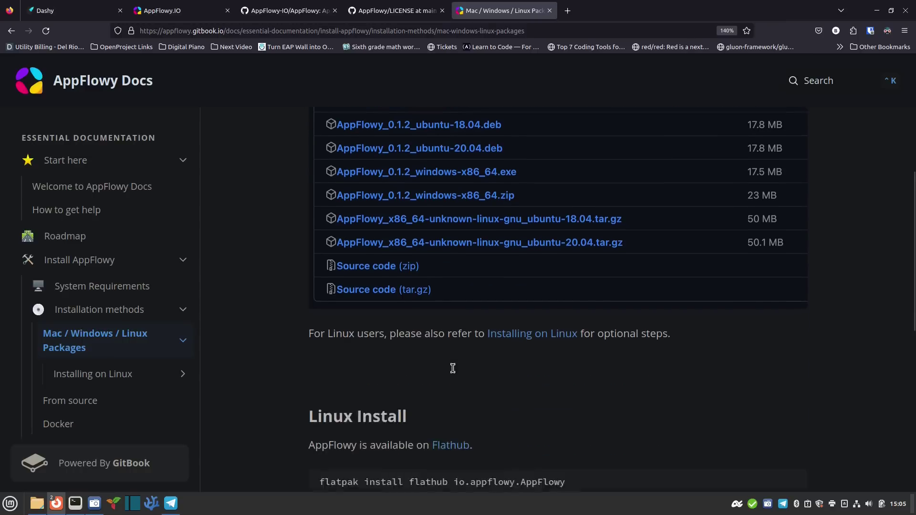
scroll(454, 373, up, 2)
scroll(456, 373, down, 3)
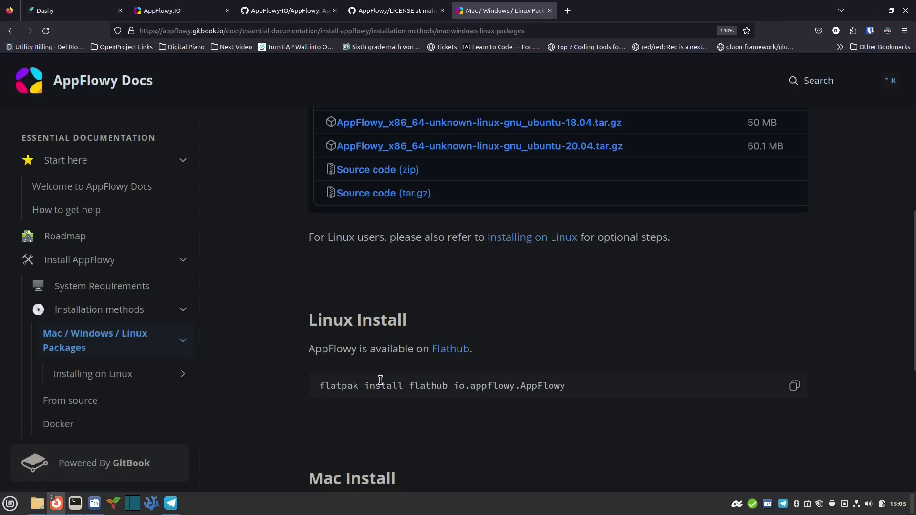
scroll(486, 353, down, 2)
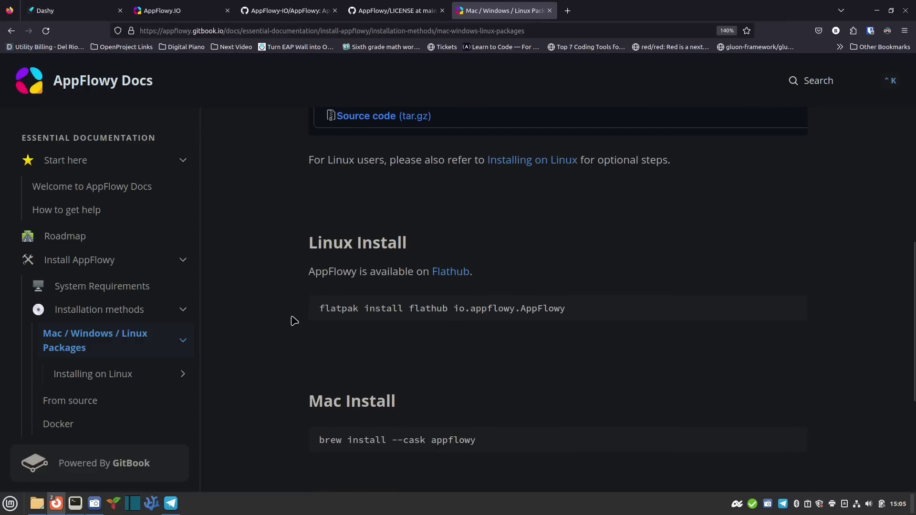
scroll(300, 285, down, 4)
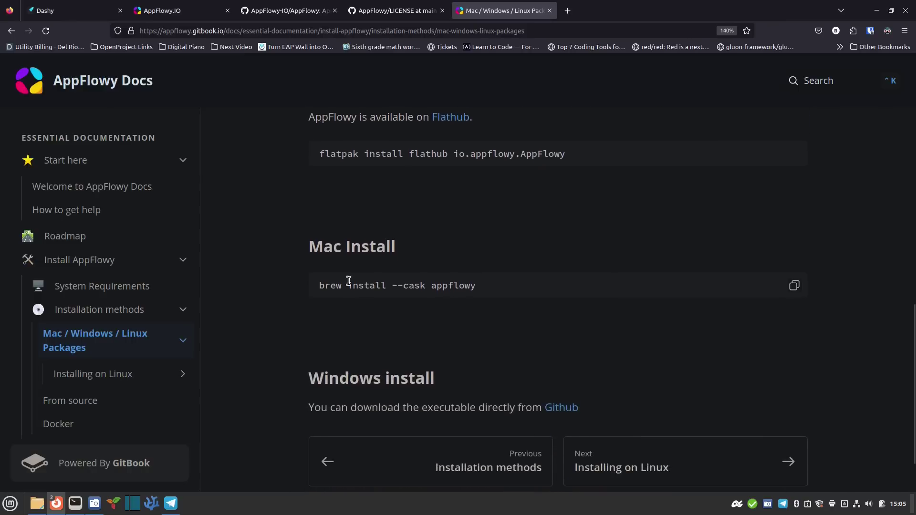
scroll(301, 329, down, 1)
scroll(295, 332, down, 1)
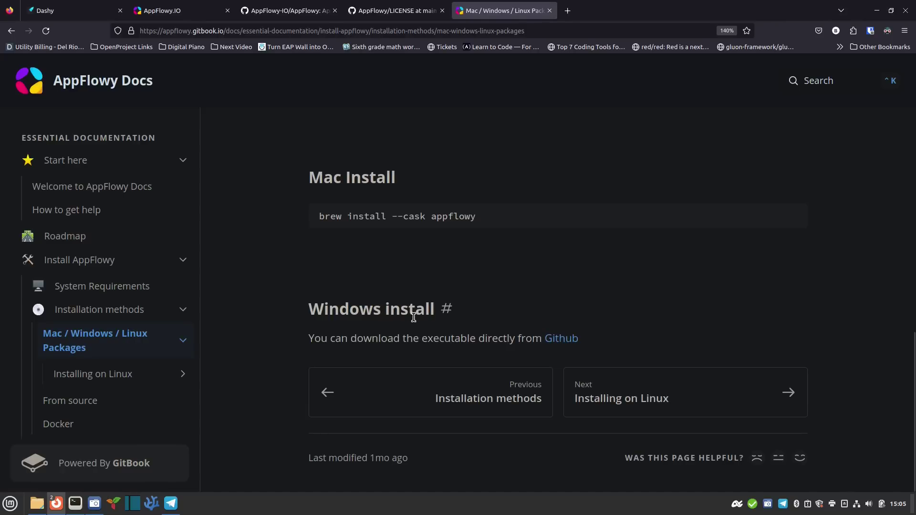
scroll(420, 318, up, 3)
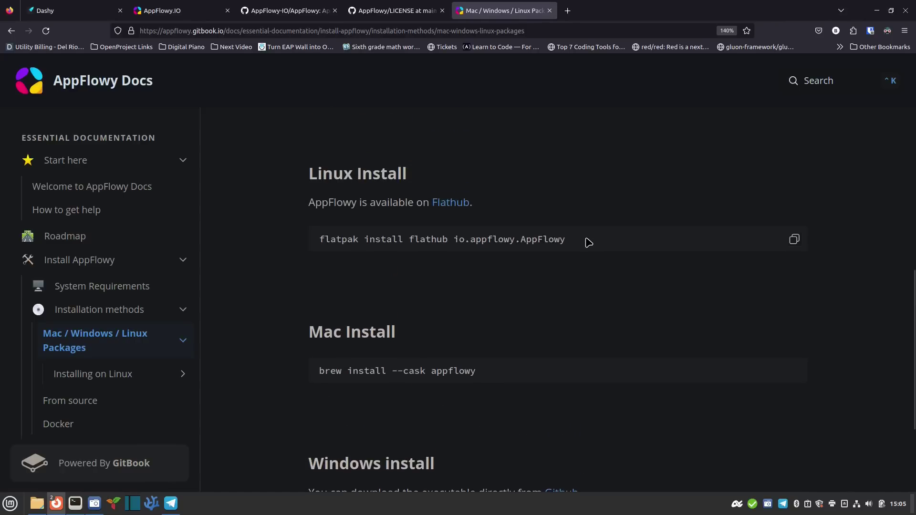
Select the whole flatpak install command on the packages docs page
drag(566, 240, 318, 239)
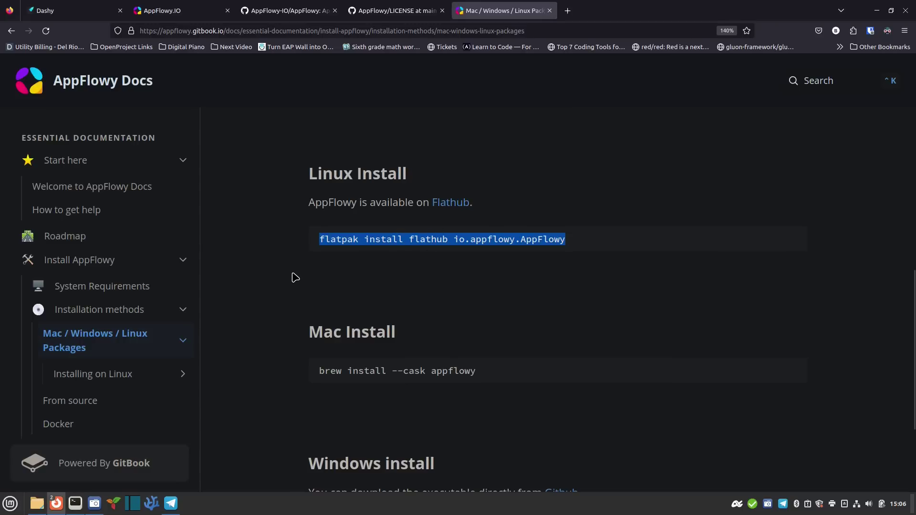
scroll(293, 275, up, 5)
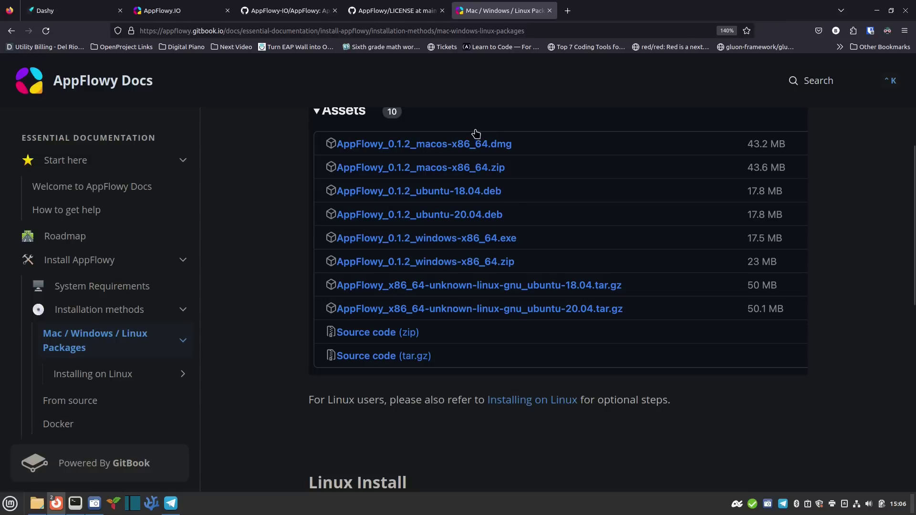
scroll(272, 329, down, 5)
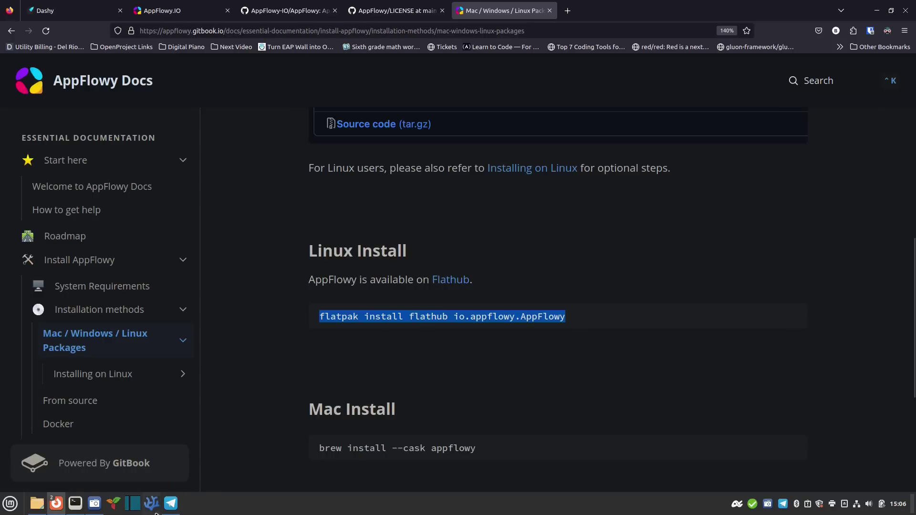
In the terminal, log out of the remote SSH session with exit
click(75, 504)
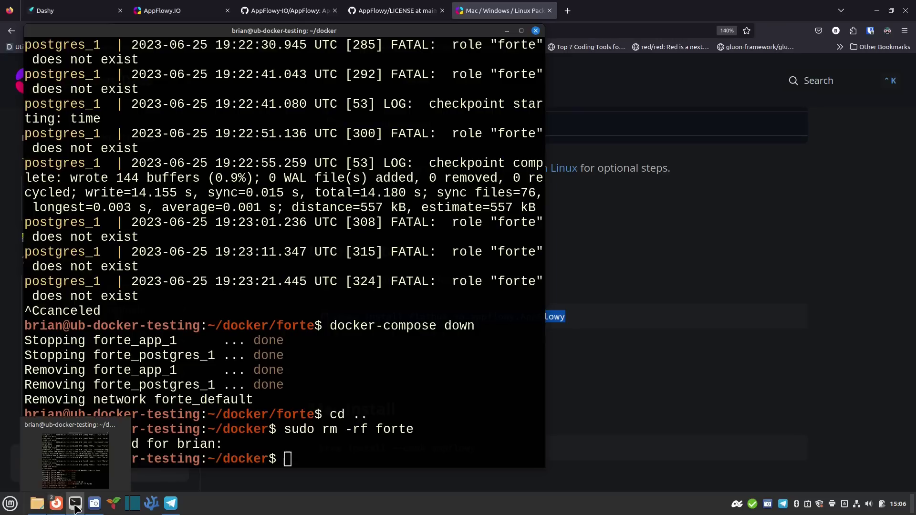
text(exit)
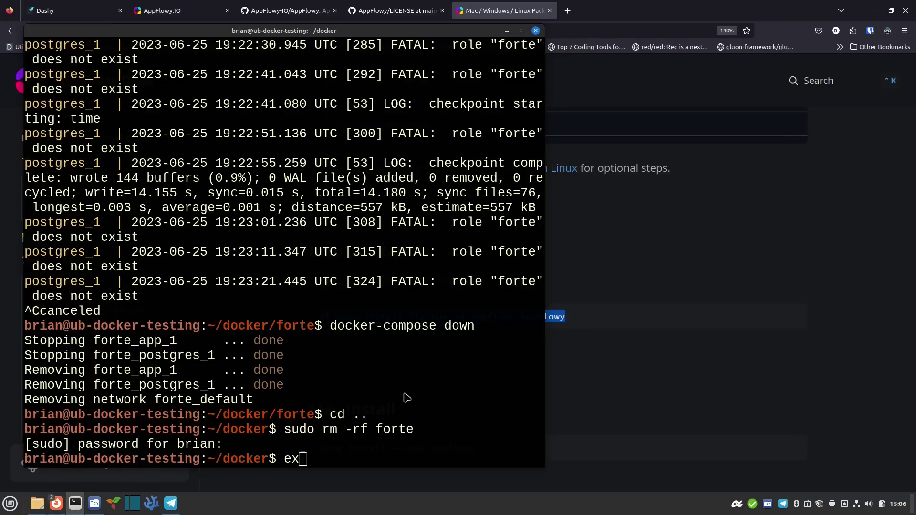
key(Return)
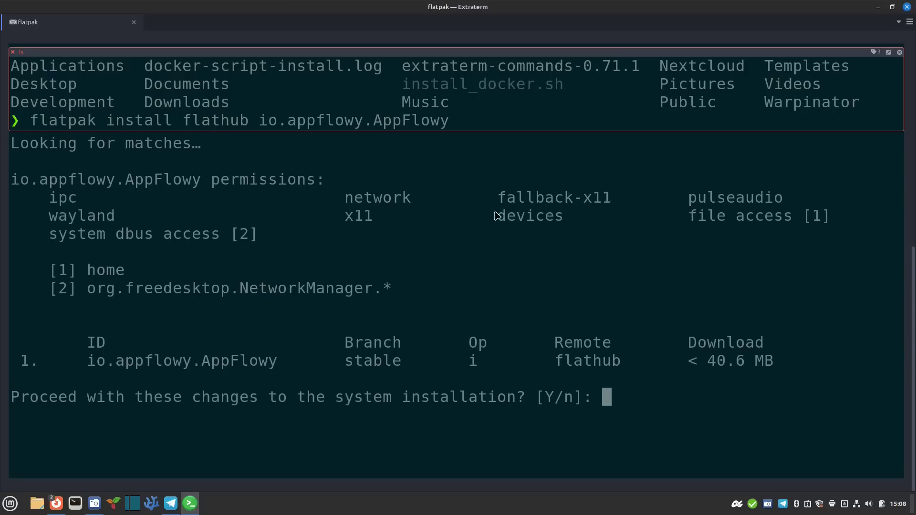
Confirm the io.appflowy.AppFlowy flatpak install with y, then exit Extraterm once finished
text(y)
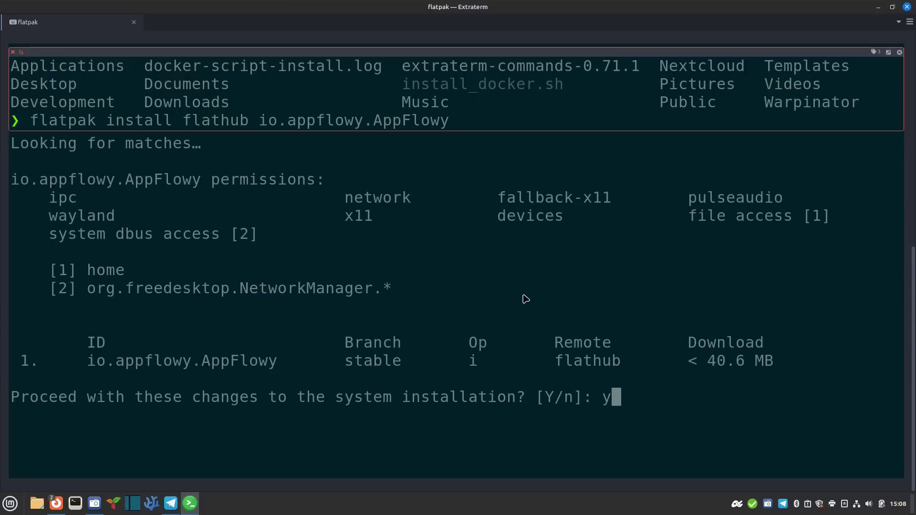
key(Return)
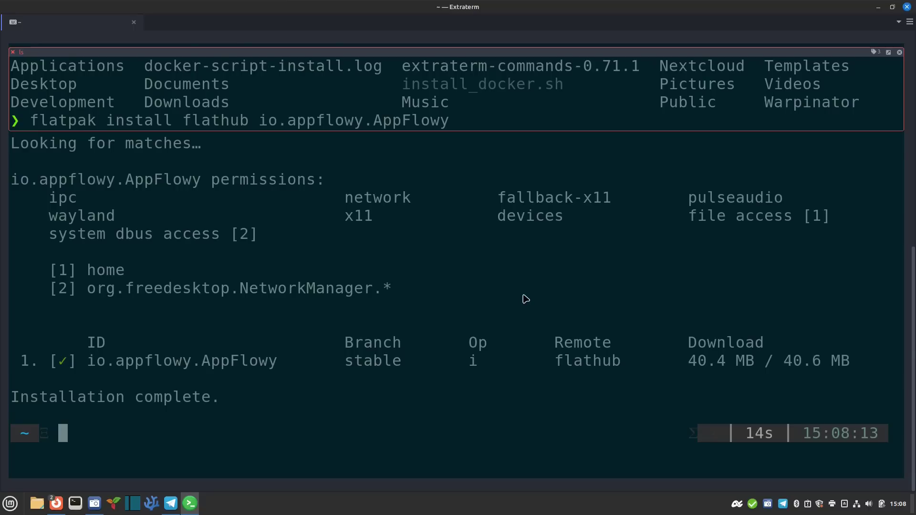
text(exit)
key(Return)
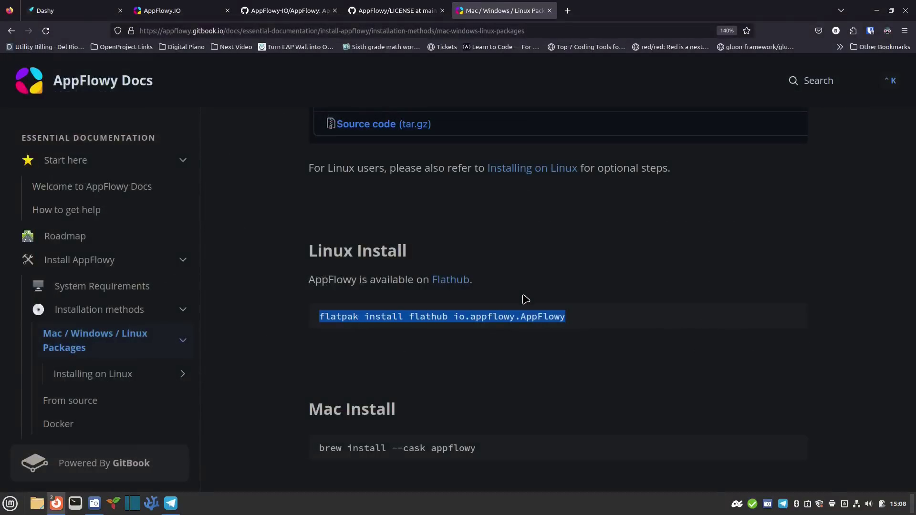
Launch AppFlowy from the application launcher and centre its welcome window on screen
key(ctrl+space)
text(fire)
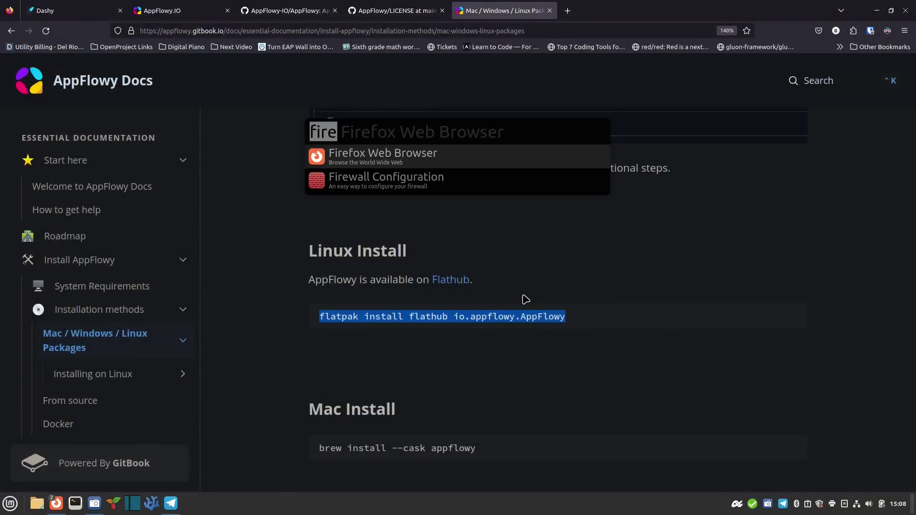
text(appfl)
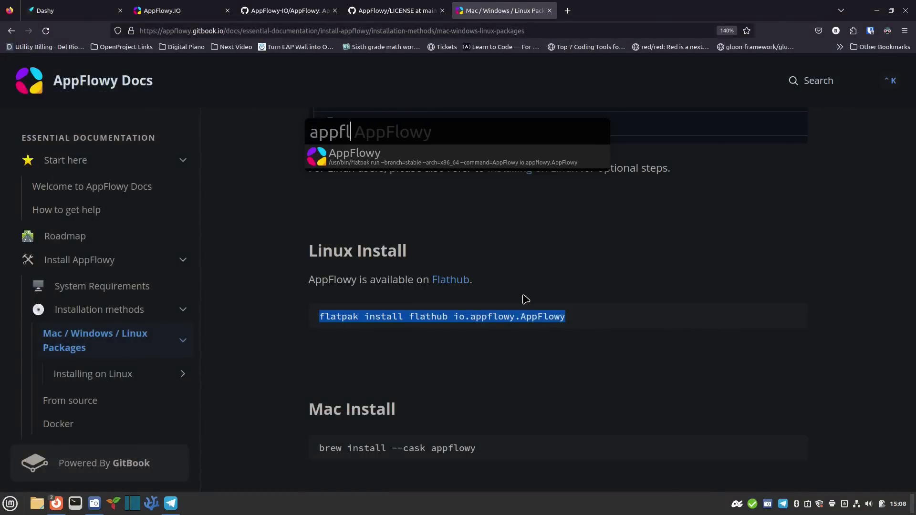
key(Return)
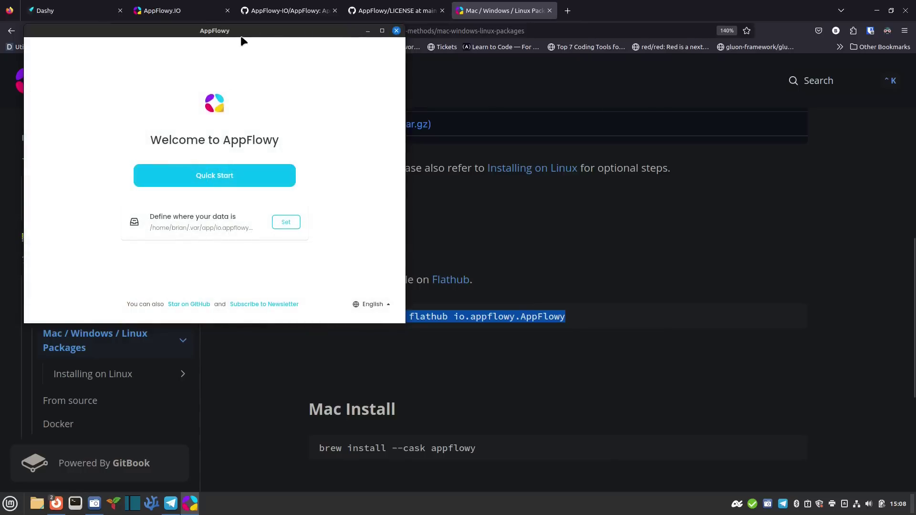
drag(241, 37, 420, 106)
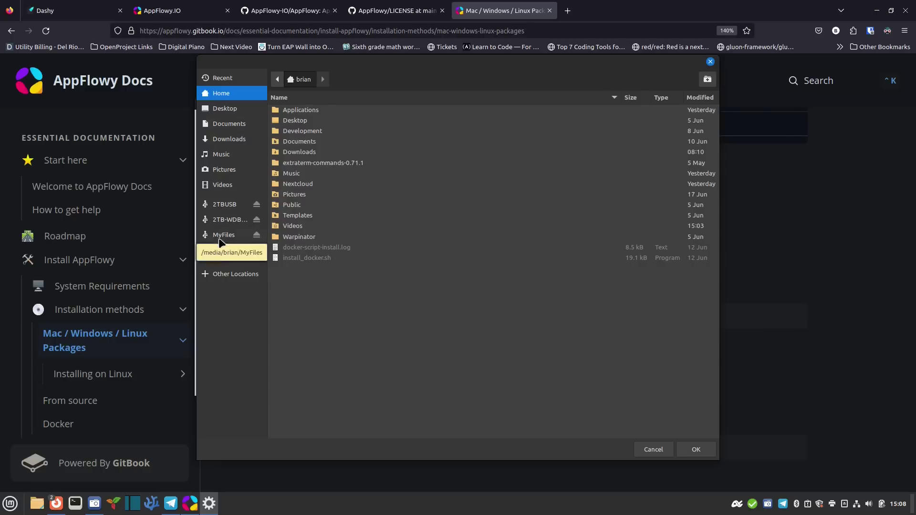
Create an AppFlowy folder in Nextcloud > Documents and confirm it as the data location
click(256, 257)
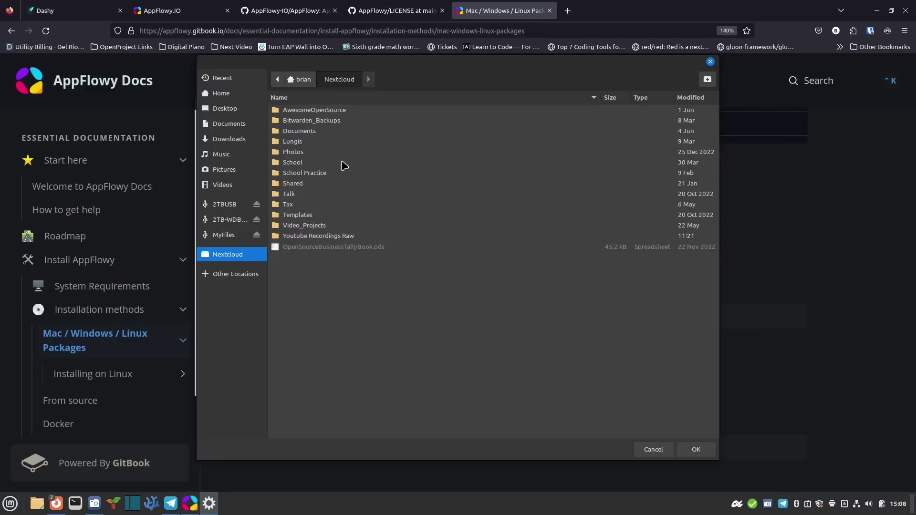
double_click(311, 133)
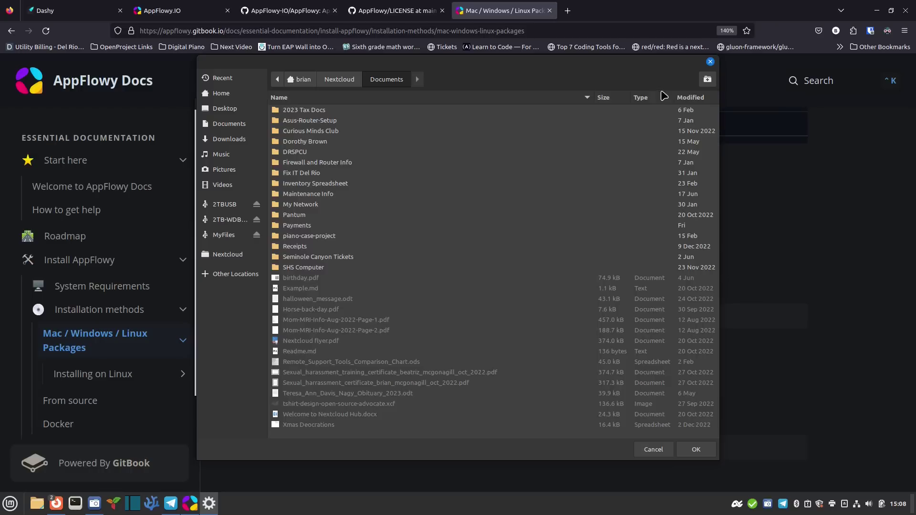
click(705, 82)
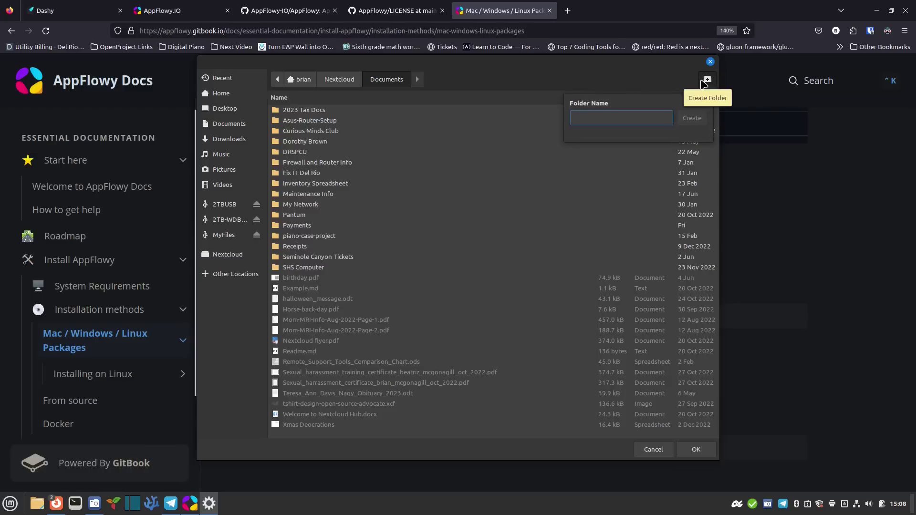
text(AppFlowy)
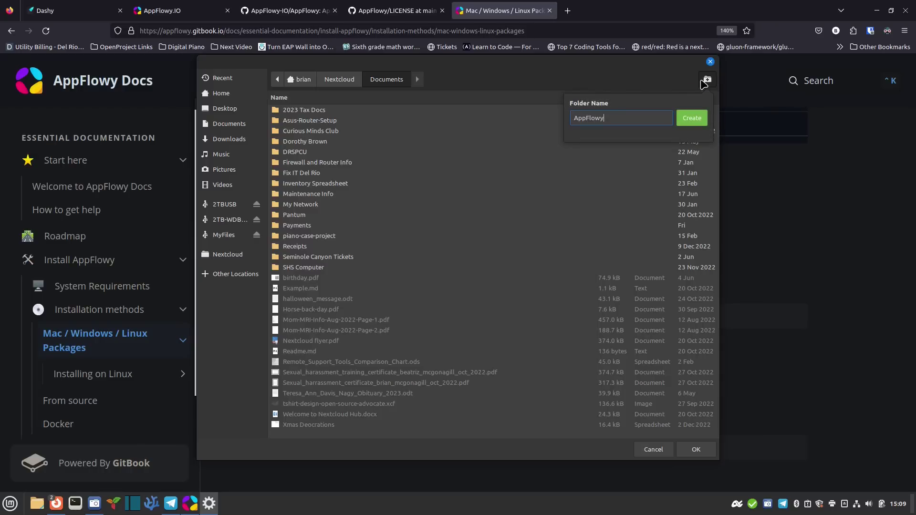
key(Return)
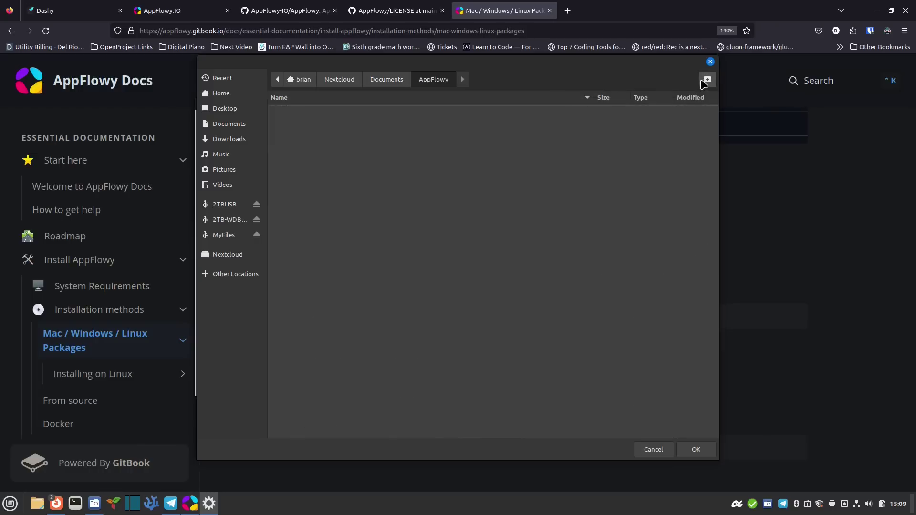
click(696, 449)
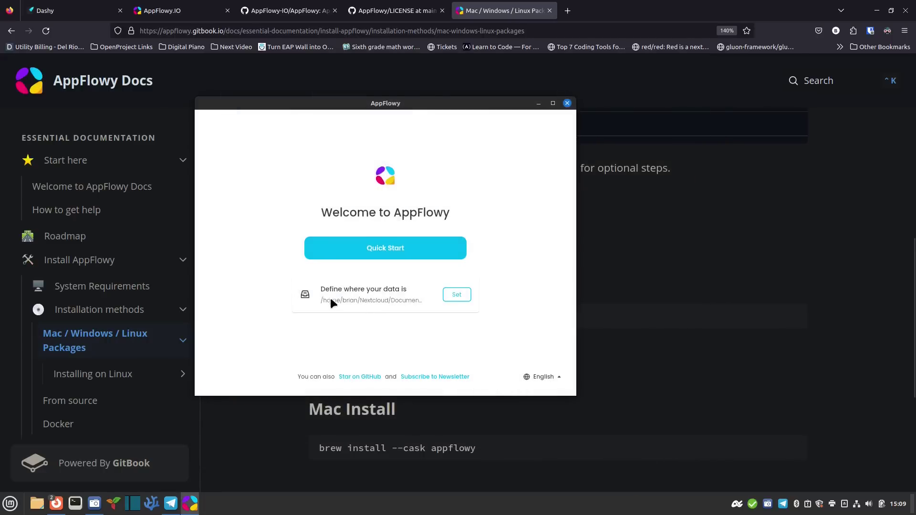
Start a fresh workspace with Quick Start and reposition the AppFlowy window
click(459, 300)
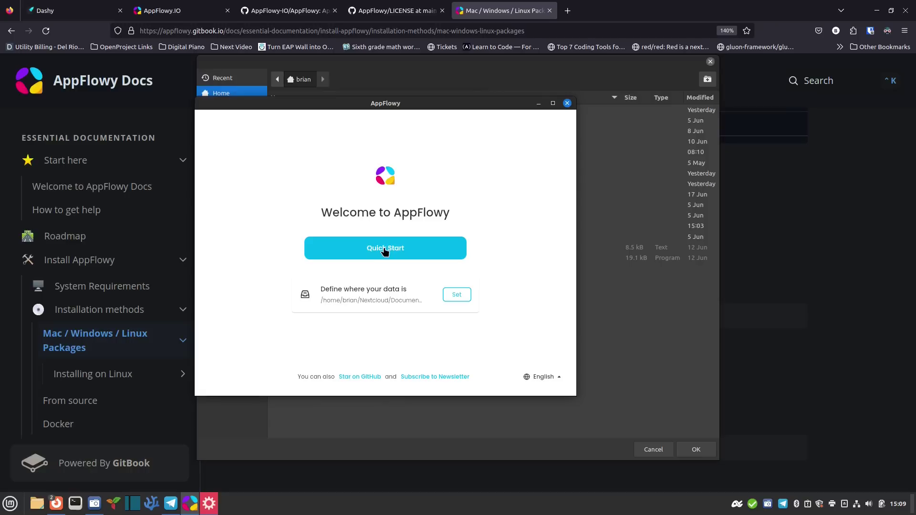
click(390, 252)
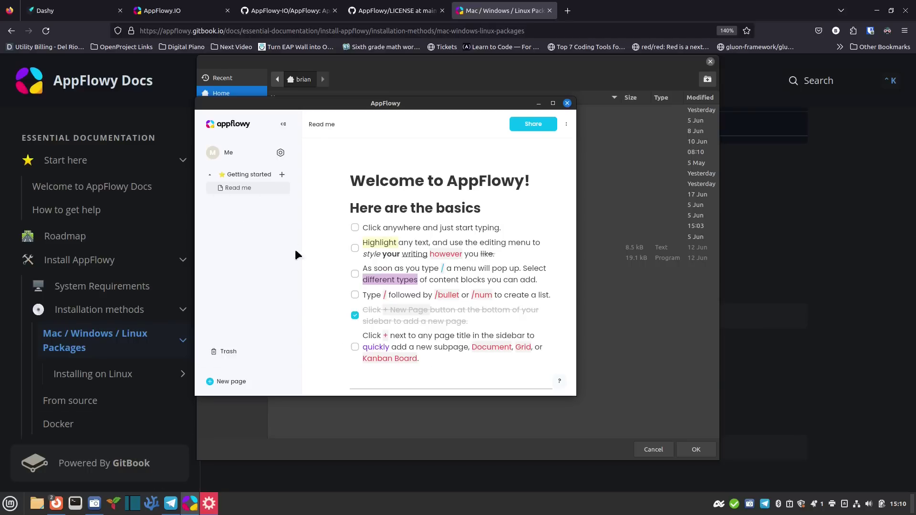
drag(431, 106, 377, 147)
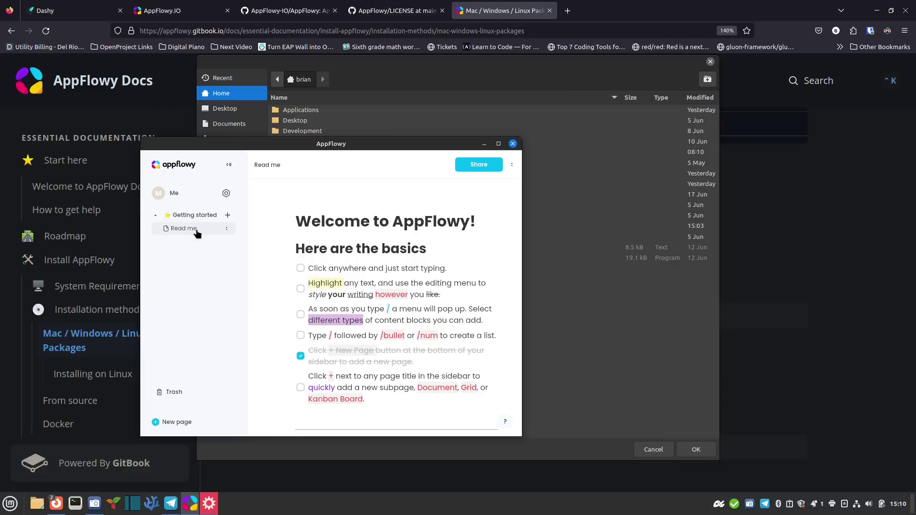
drag(433, 148, 454, 144)
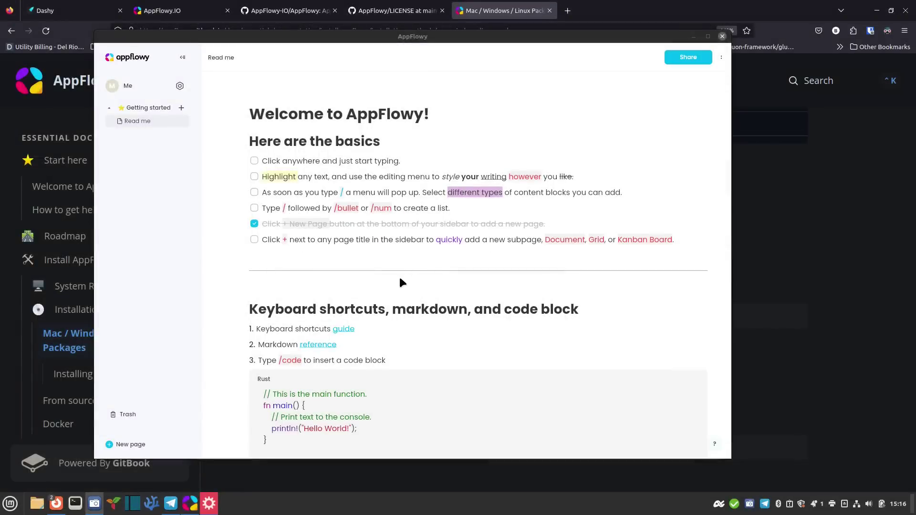
Scroll through the Read me page's welcome basics and code block example
scroll(400, 279, down, 3)
scroll(400, 279, down, 2)
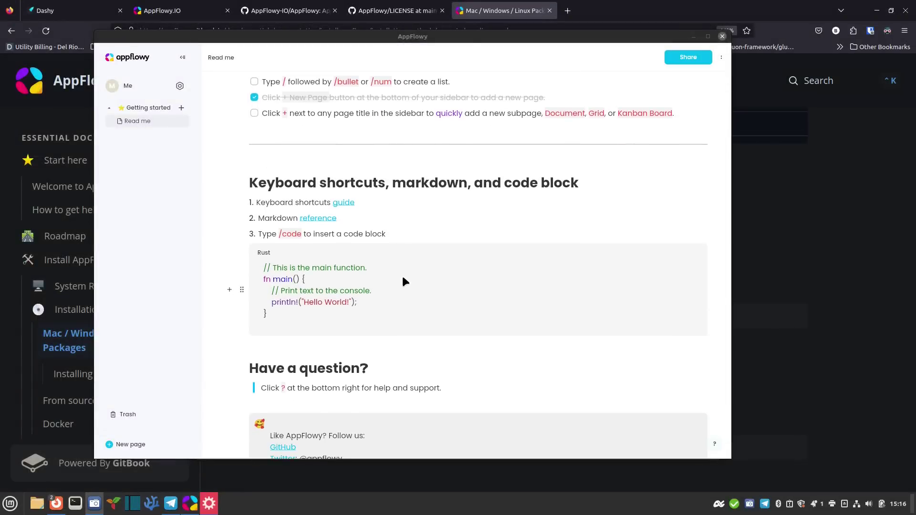
scroll(402, 282, down, 3)
scroll(403, 271, up, 8)
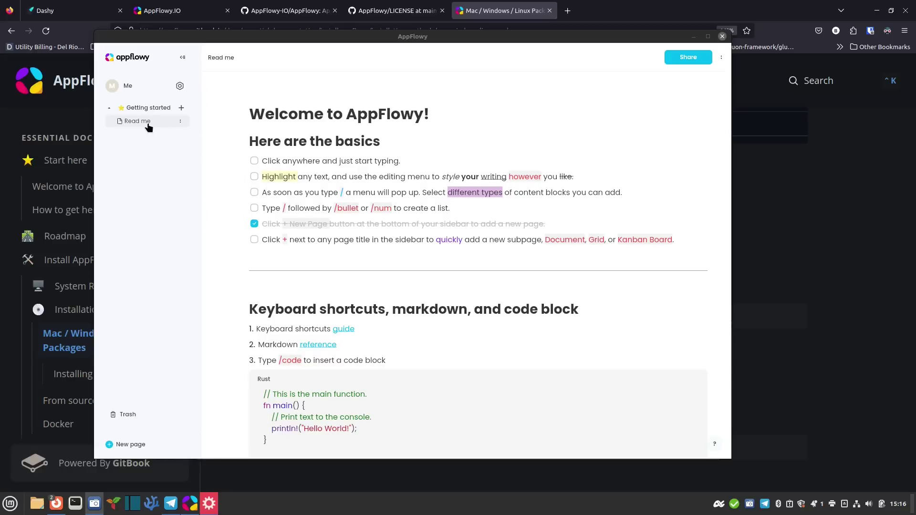
In Settings > Appearance, set the theme mode to Dark Mode
click(180, 87)
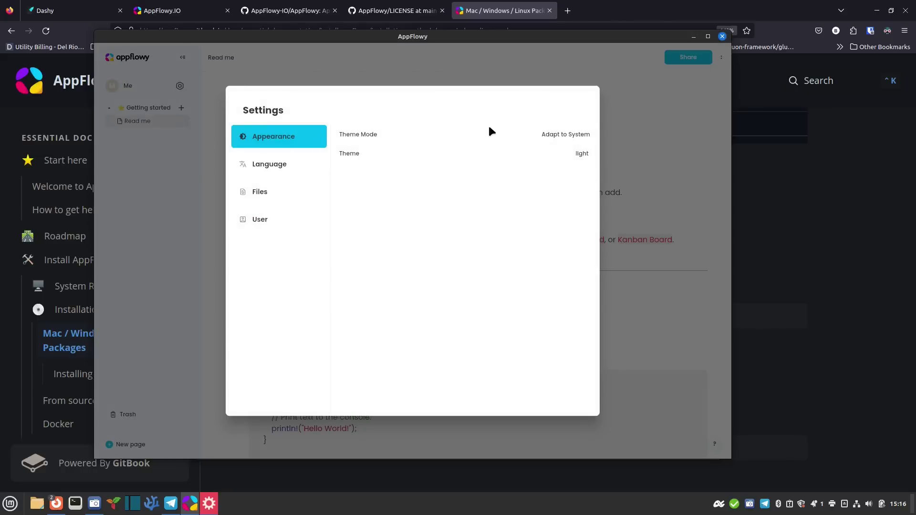
click(581, 153)
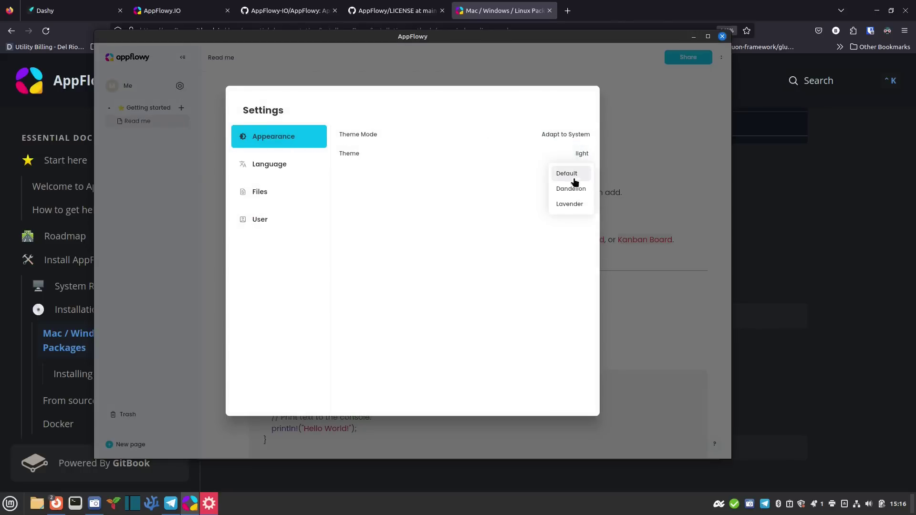
click(569, 189)
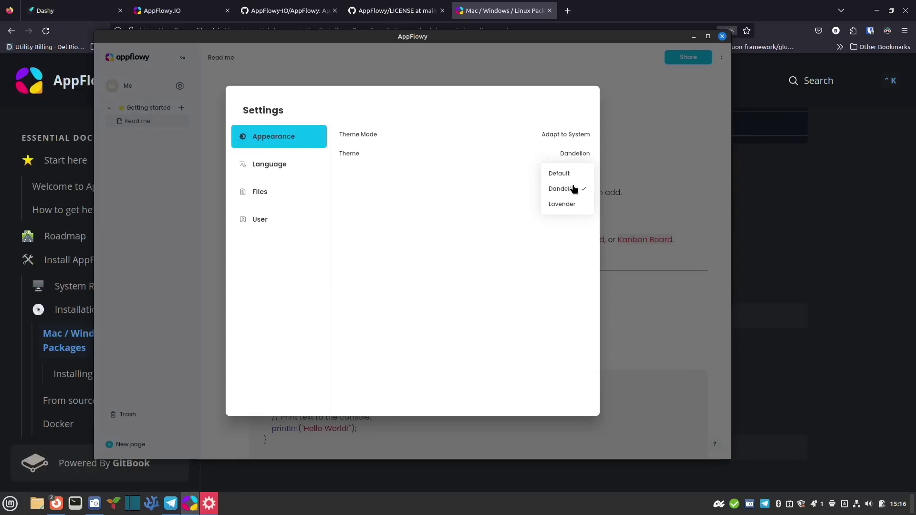
click(517, 198)
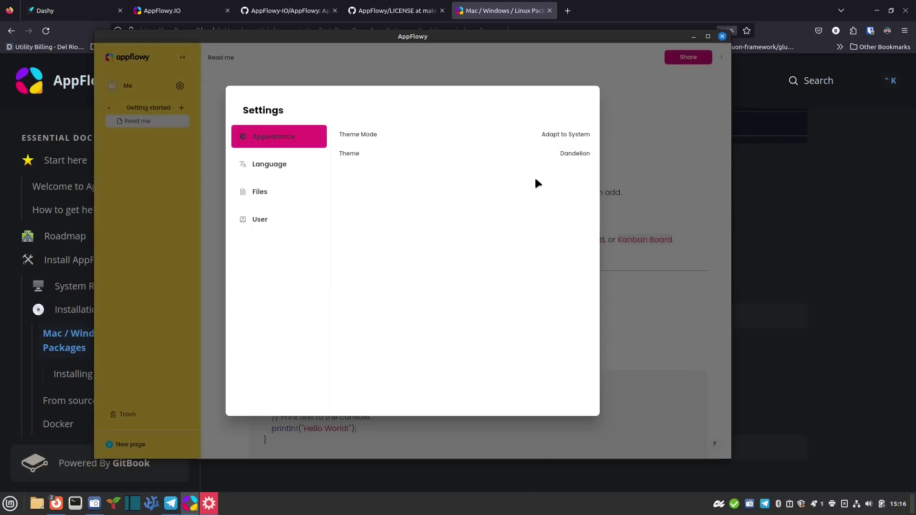
click(573, 135)
click(548, 171)
click(488, 203)
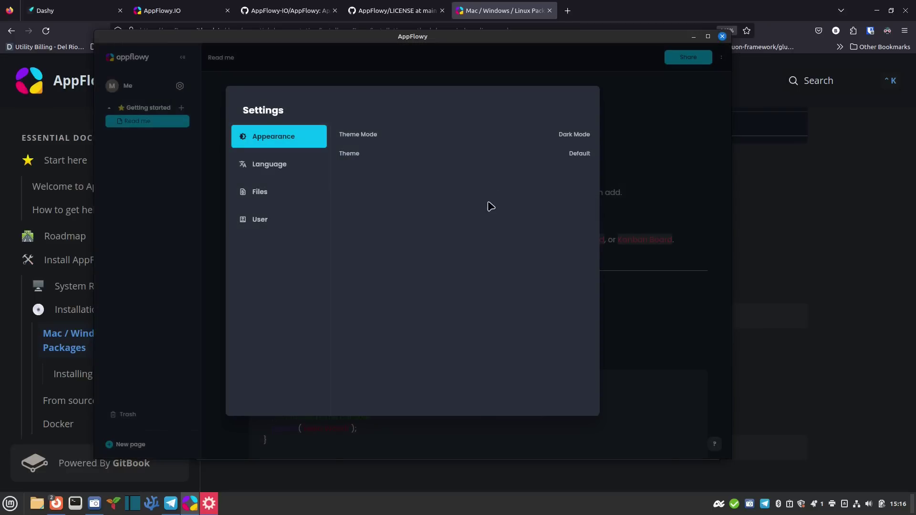
Preview the Dandelion and Lavender colour themes, then settle on Default
click(575, 155)
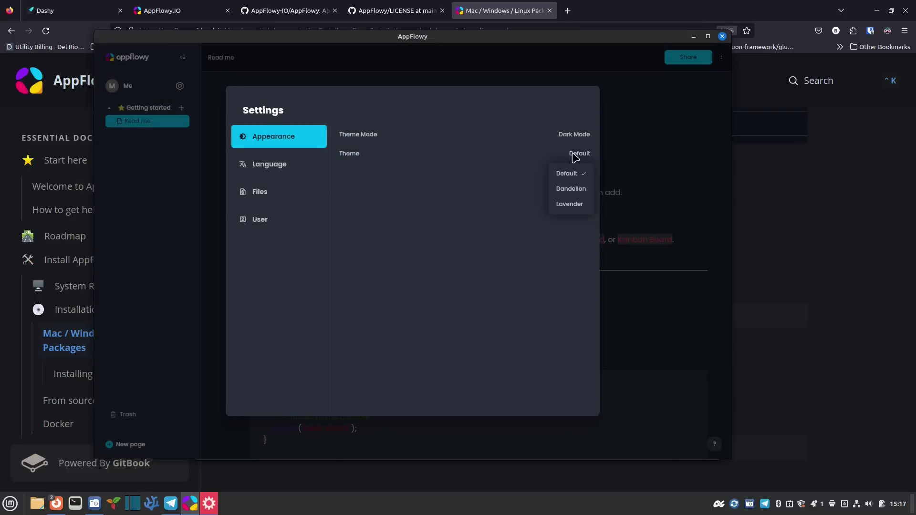
click(571, 189)
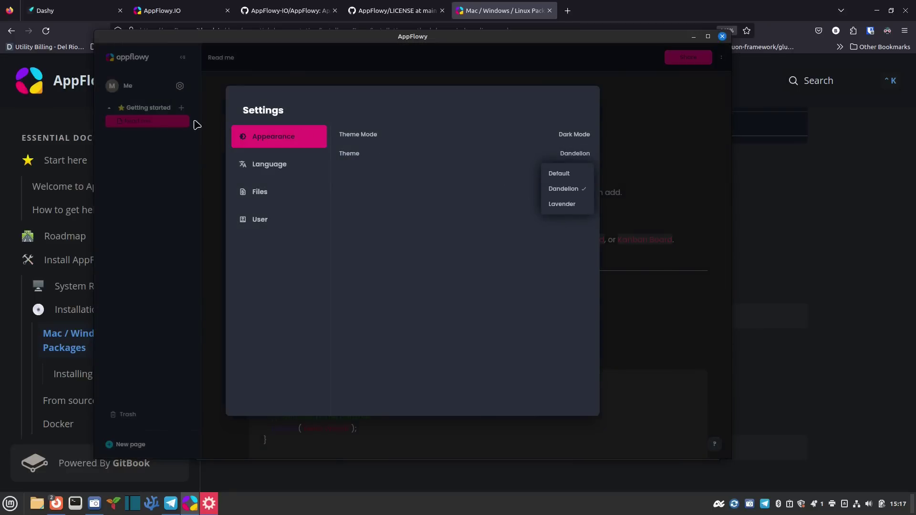
click(572, 177)
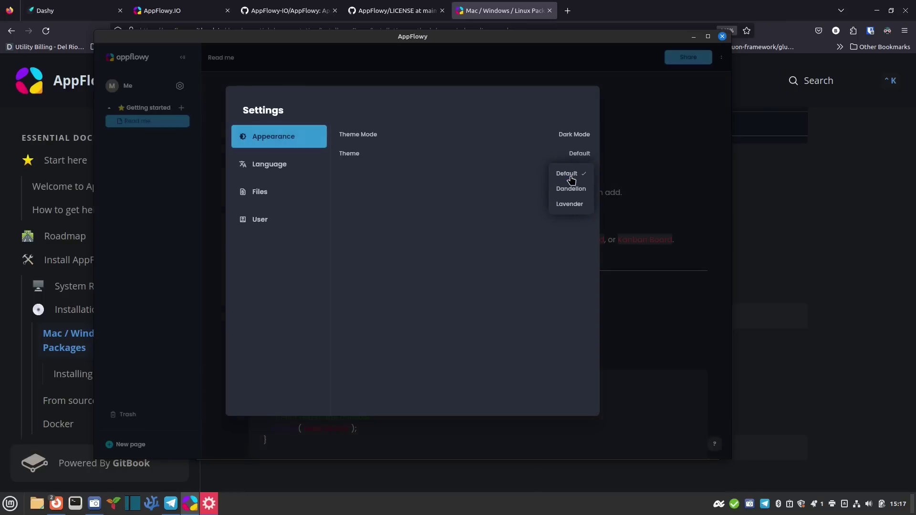
click(560, 189)
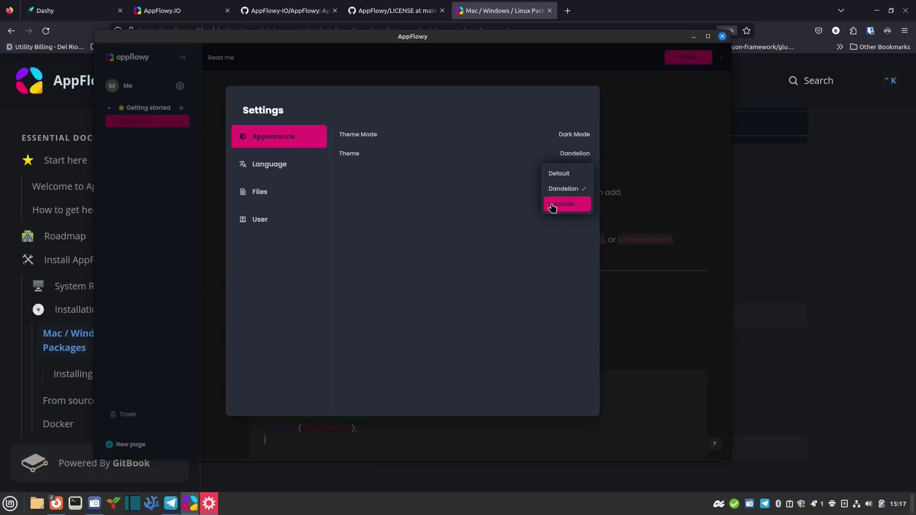
click(552, 206)
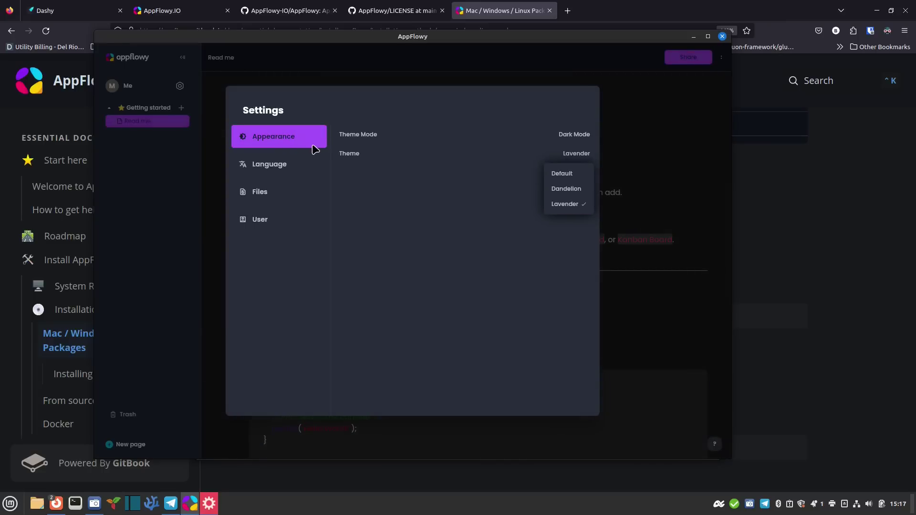
click(559, 173)
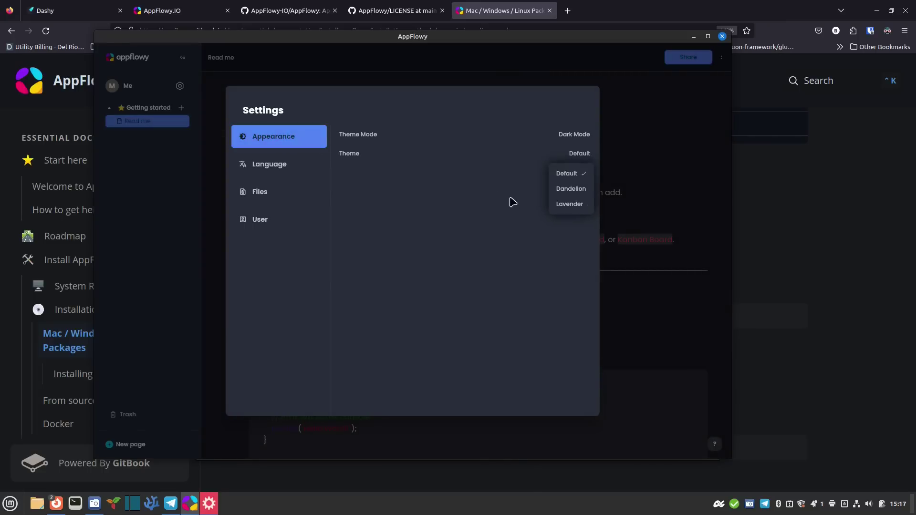
Browse the interface language list and leave the language on English
click(286, 168)
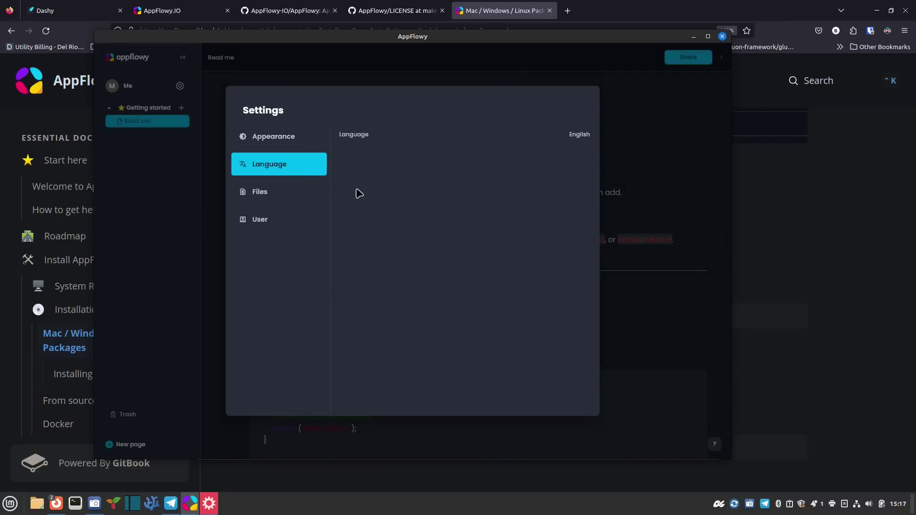
click(579, 136)
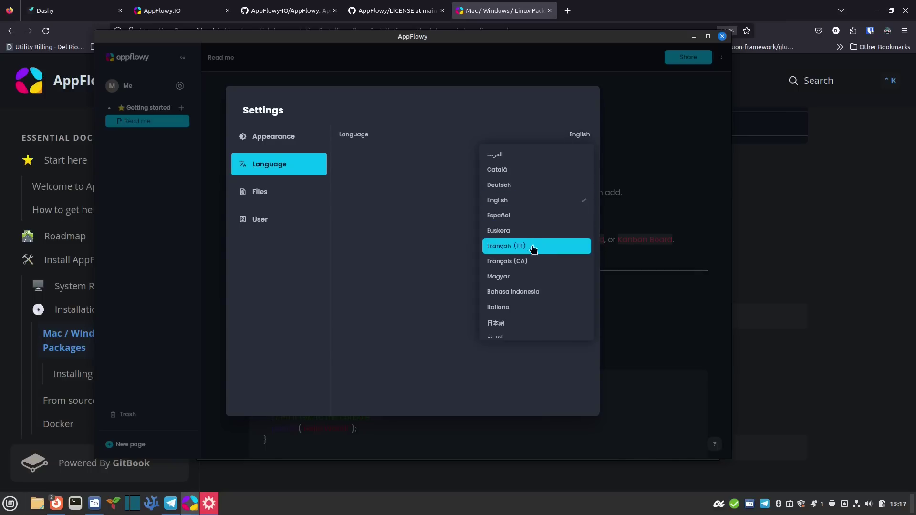
scroll(517, 323, down, 5)
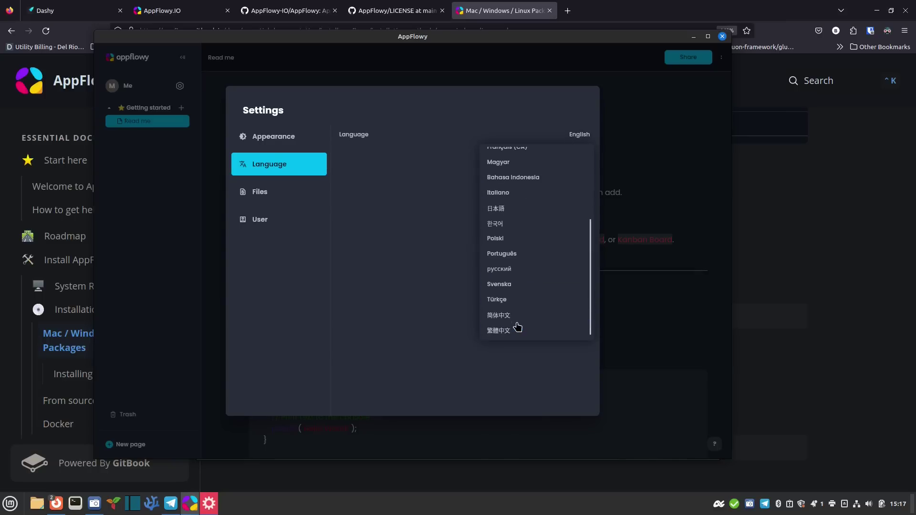
scroll(519, 328, up, 5)
scroll(518, 326, up, 1)
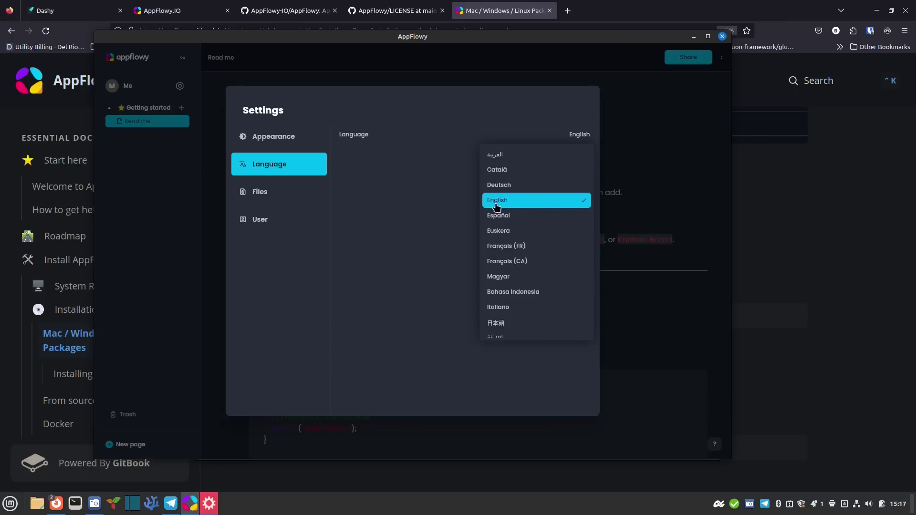
click(443, 209)
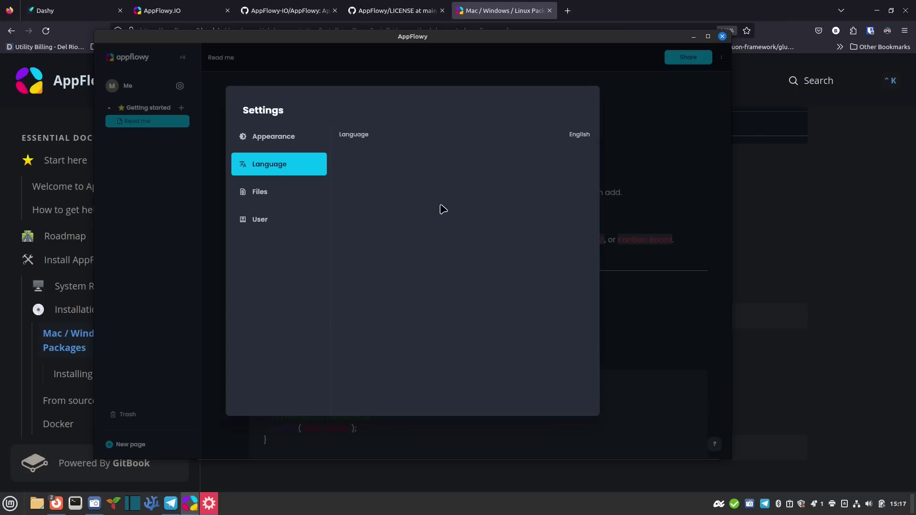
Review the Files storage settings and data folder, then go to the User settings
click(306, 199)
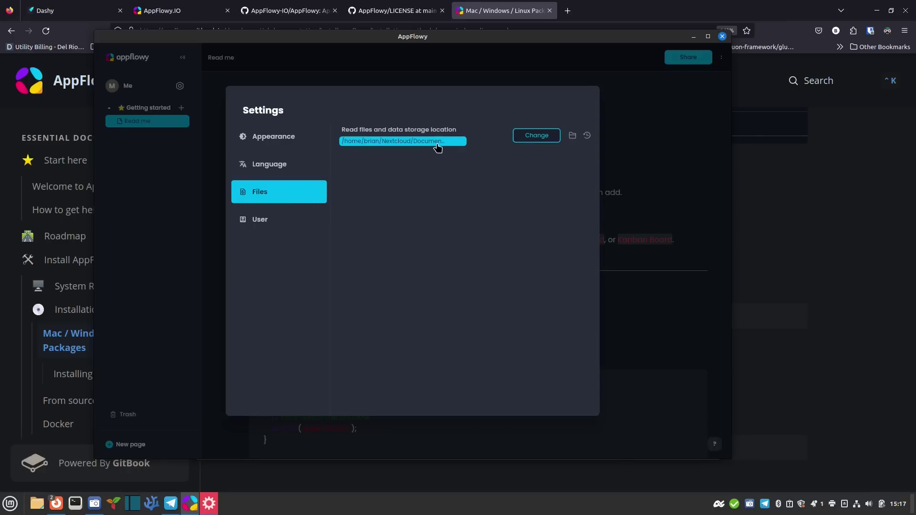
click(573, 137)
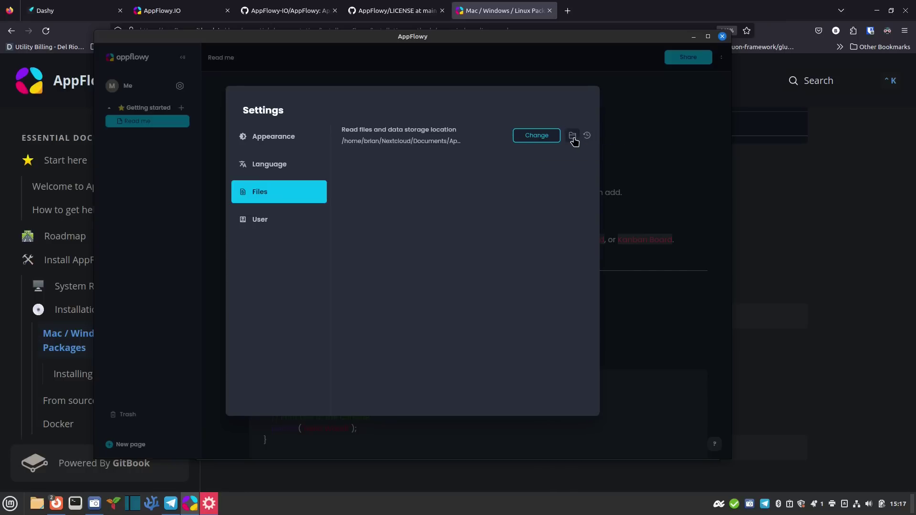
click(261, 219)
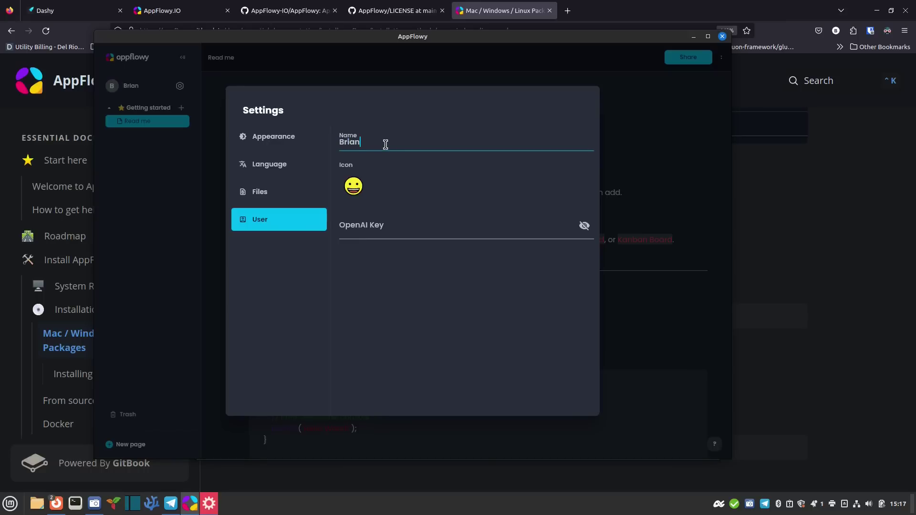
Set the smiley as the profile icon, then close Settings back to the Read me page
click(353, 188)
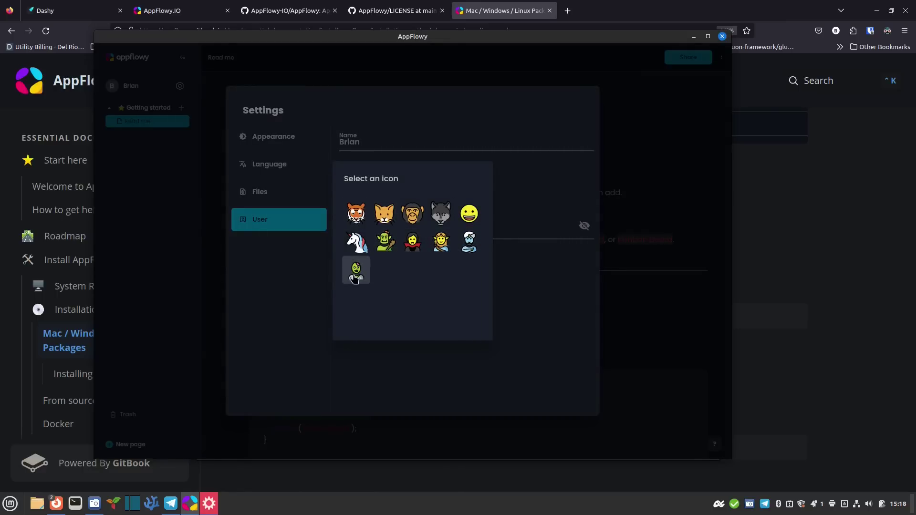
click(469, 213)
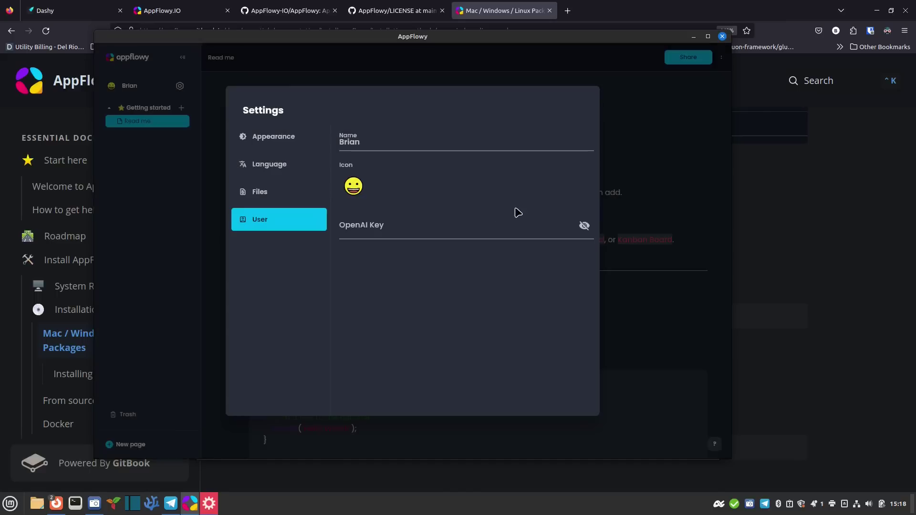
click(398, 225)
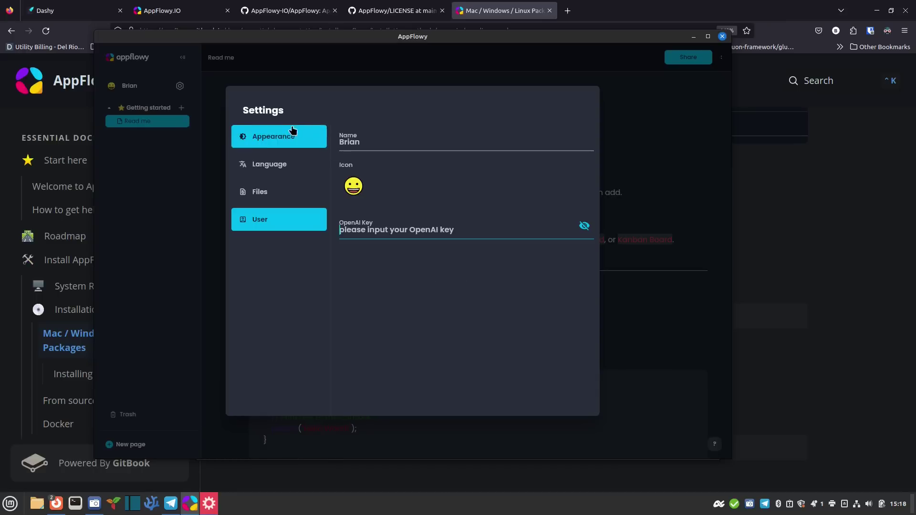
click(301, 137)
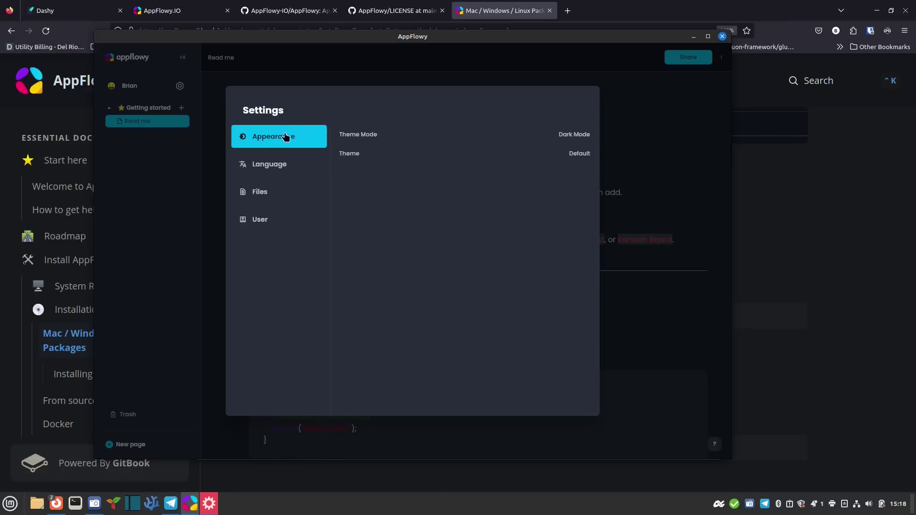
click(161, 196)
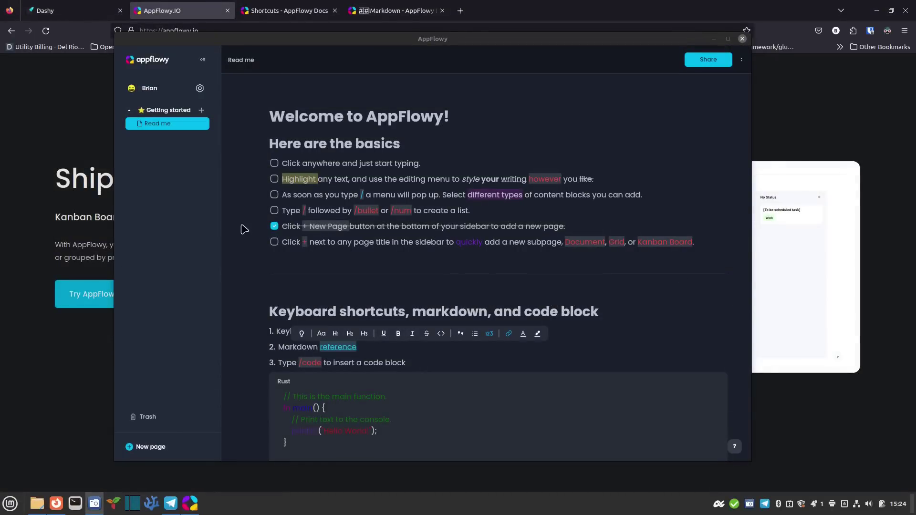
scroll(244, 235, down, 3)
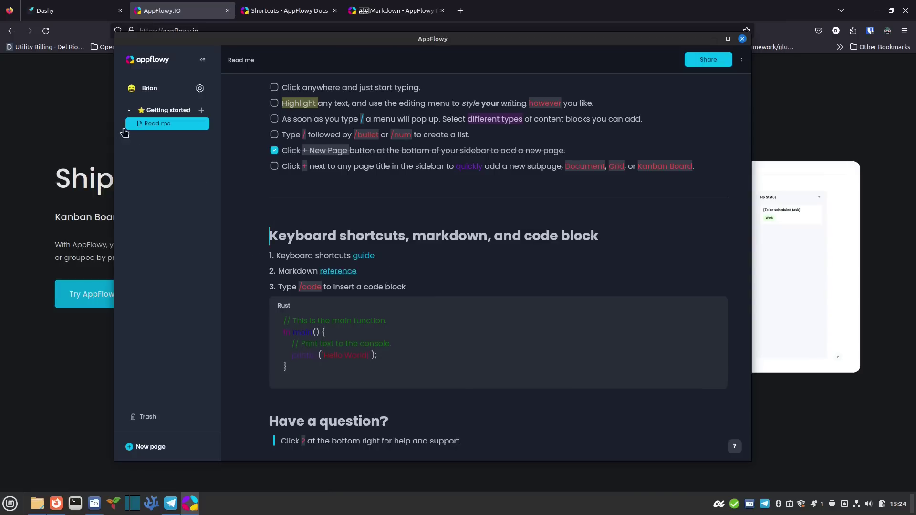
Open the Shortcuts - AppFlowy Docs tab and scroll through its Basics, Formatting and Selection tables
click(75, 123)
click(285, 7)
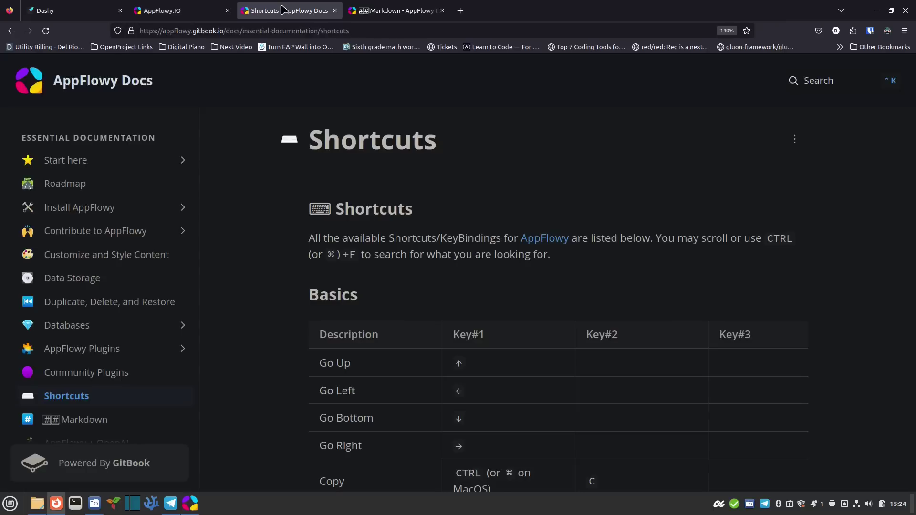
scroll(302, 267, down, 10)
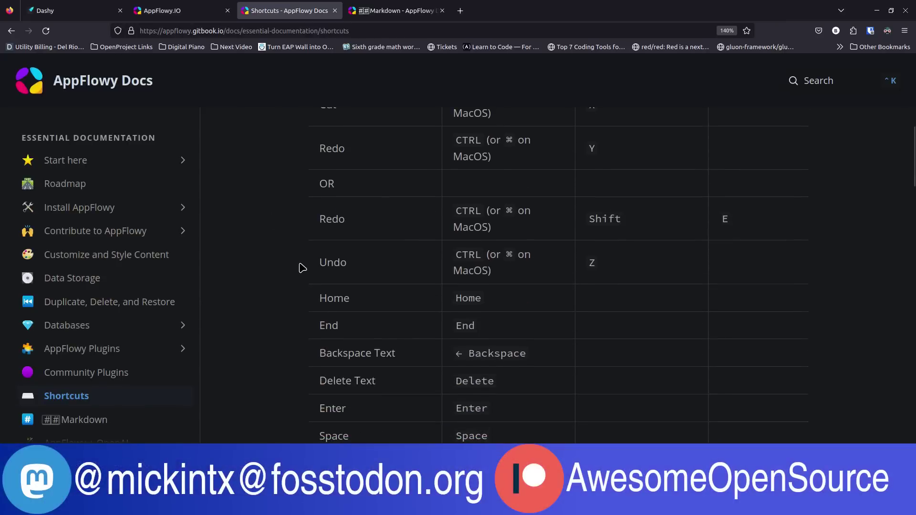
scroll(302, 267, down, 8)
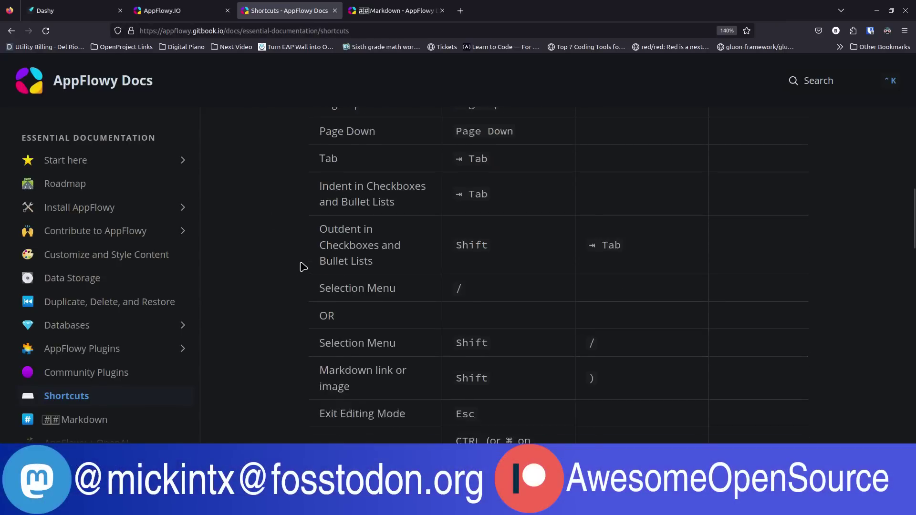
scroll(302, 267, down, 10)
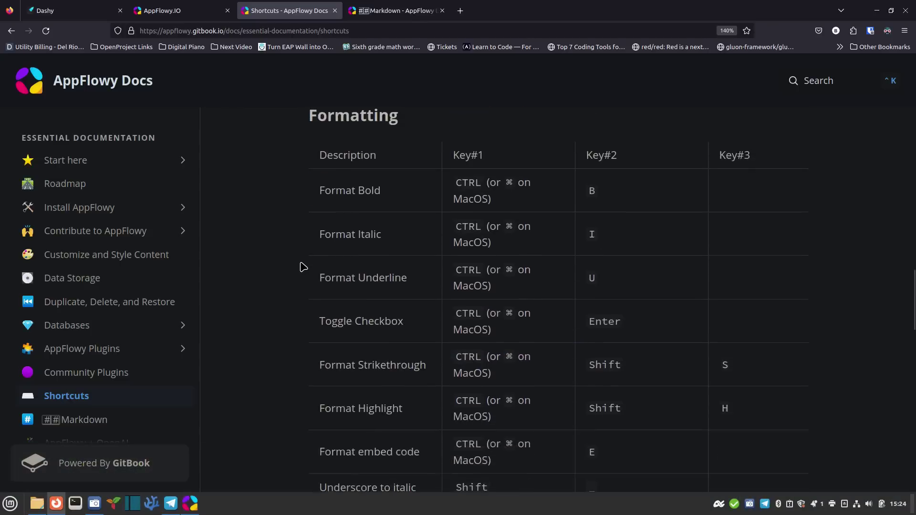
scroll(302, 267, down, 10)
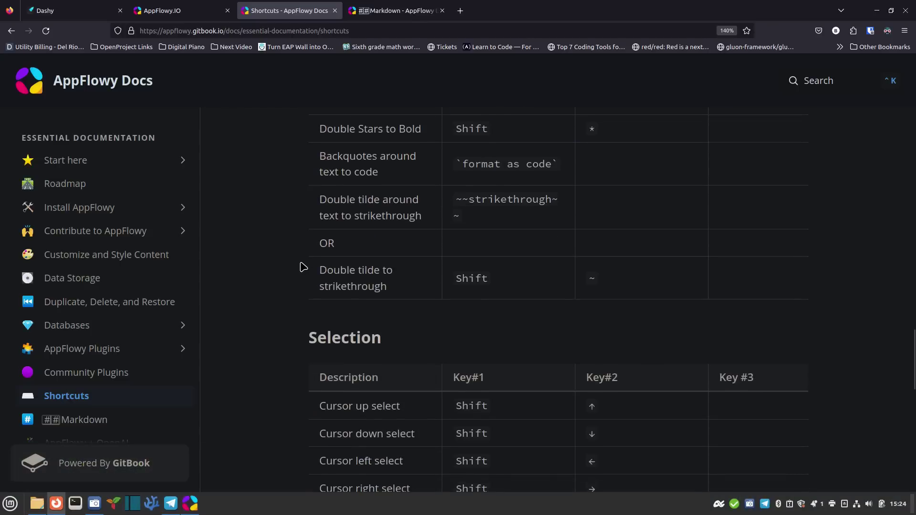
scroll(302, 267, down, 10)
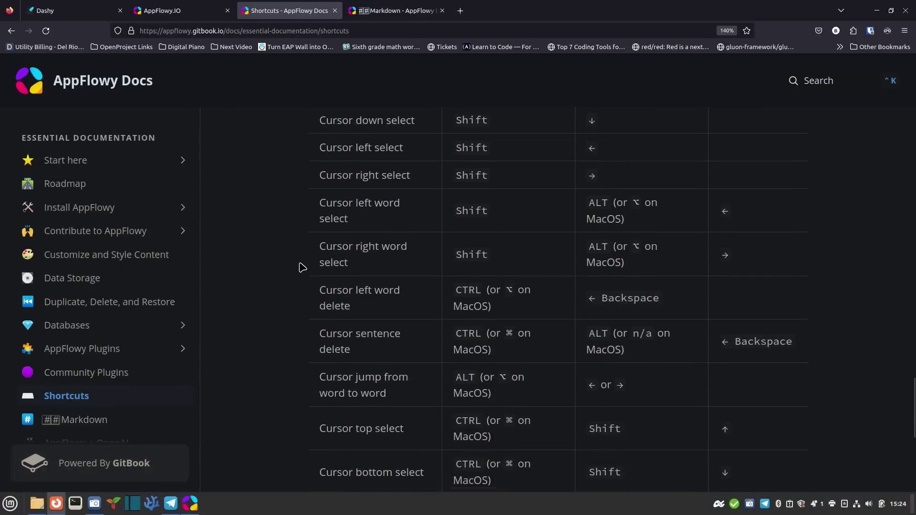
scroll(303, 267, down, 8)
scroll(376, 73, up, 15)
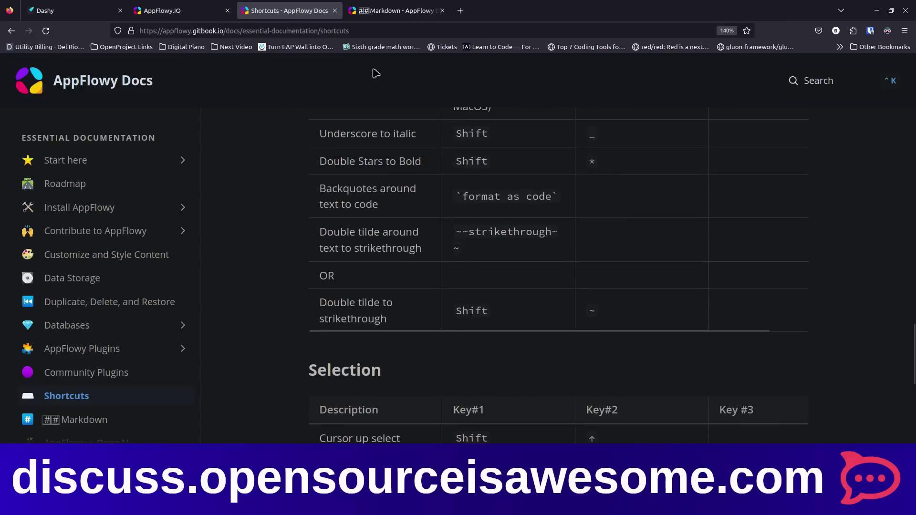
click(398, 11)
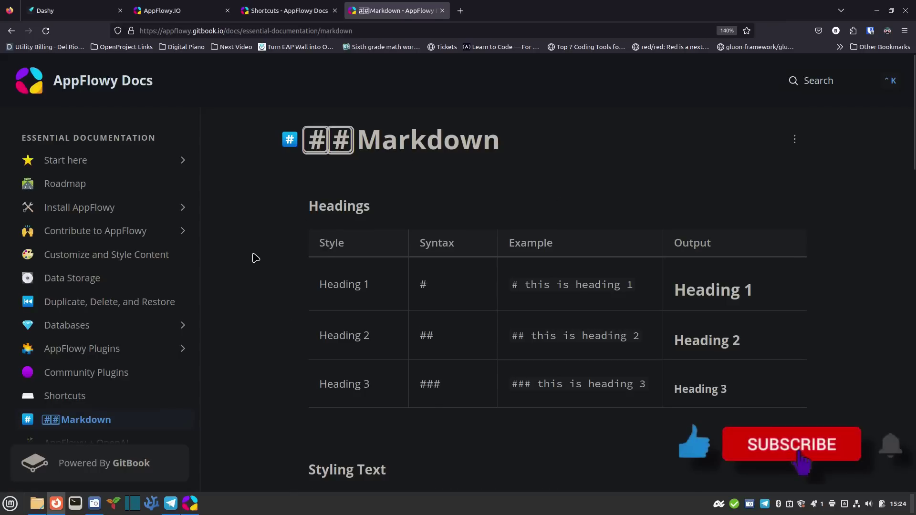
scroll(258, 258, down, 5)
scroll(265, 258, down, 3)
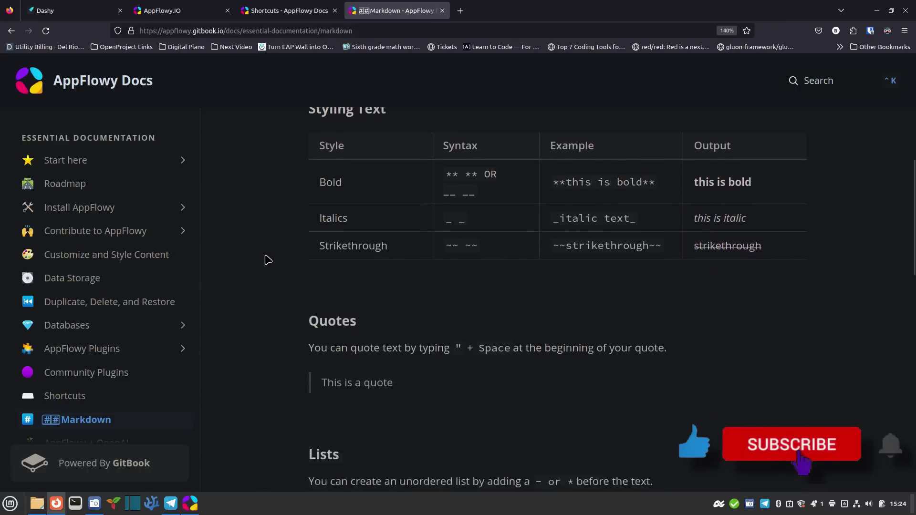
scroll(281, 269, down, 7)
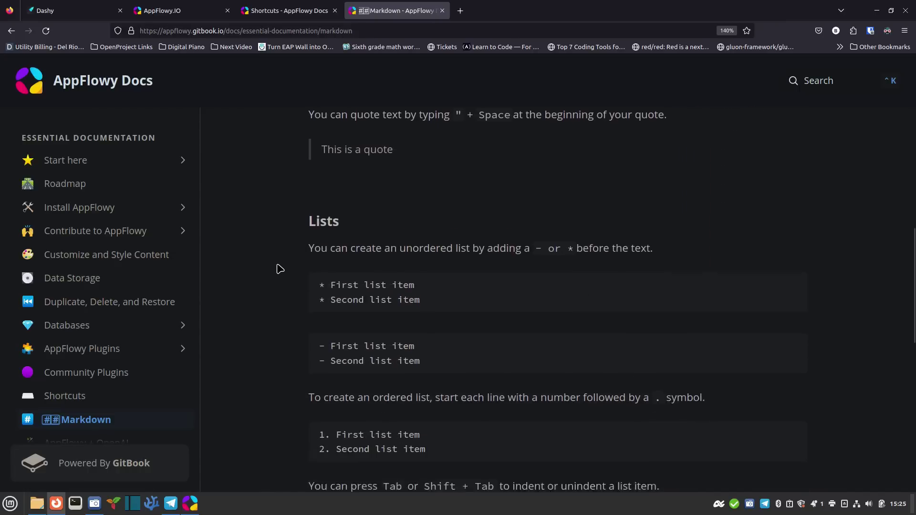
scroll(279, 271, down, 4)
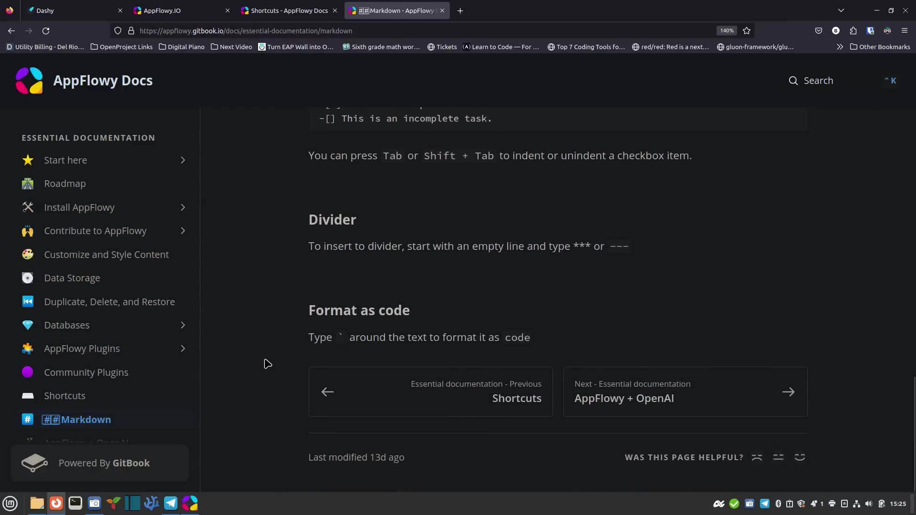
scroll(265, 363, up, 12)
scroll(275, 353, up, 4)
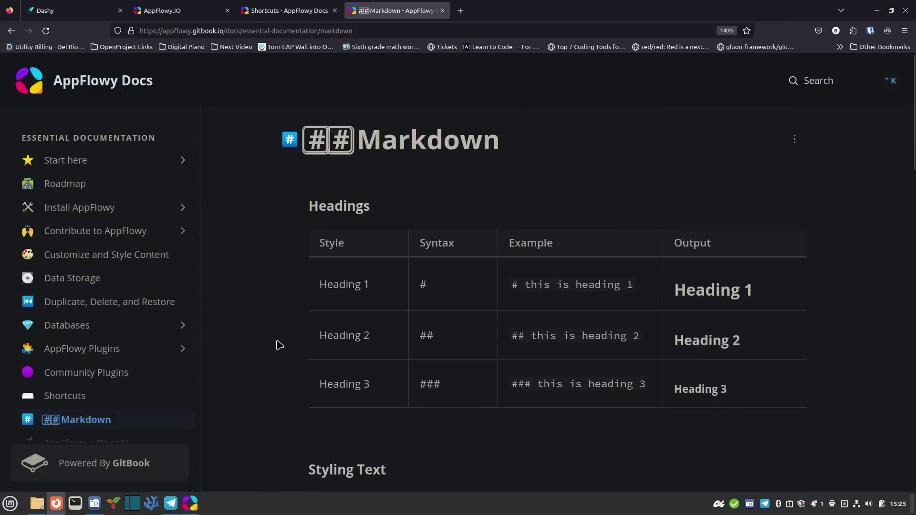
Bring AppFlowy to the front and dismiss the Read me page's options menu unchanged
click(193, 510)
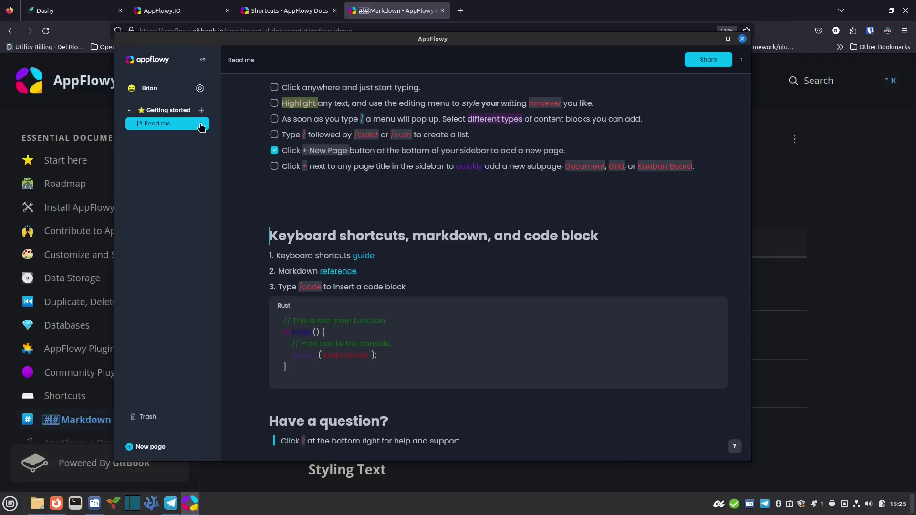
click(200, 125)
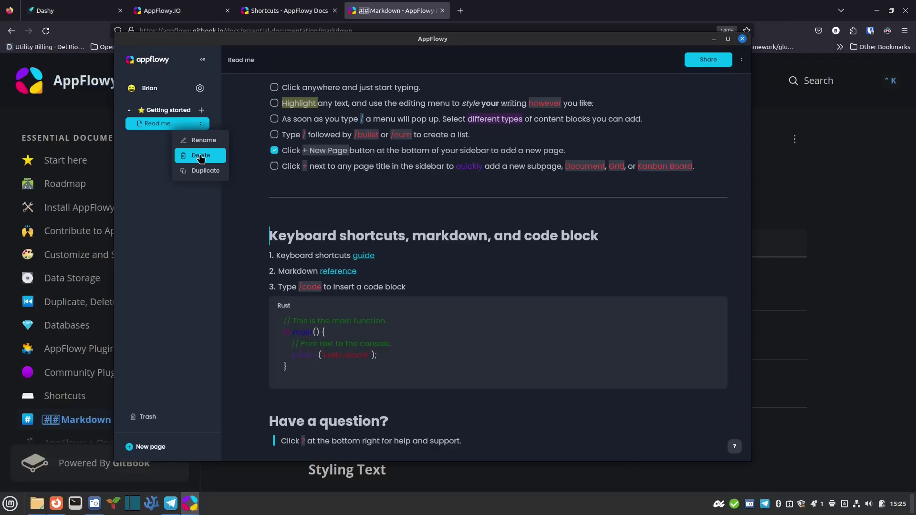
click(138, 155)
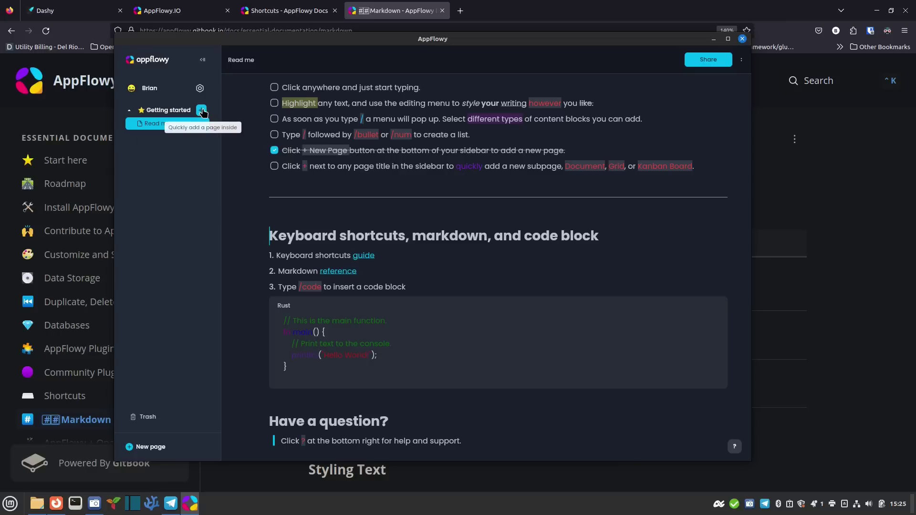
Add a blank document page under Getting started and type 'Out Note' in it
click(202, 111)
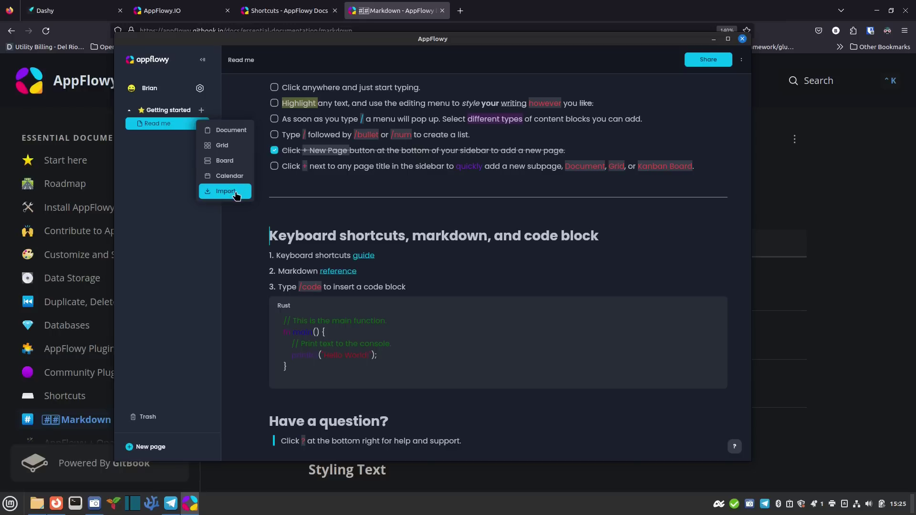
click(234, 134)
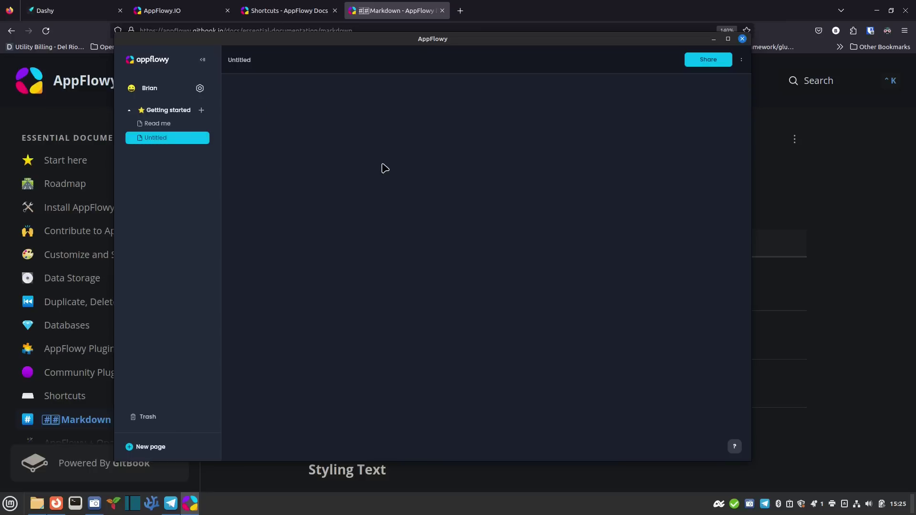
text(Out Note)
Rename the page to 'Our First Note' and clear the typed first line
click(201, 139)
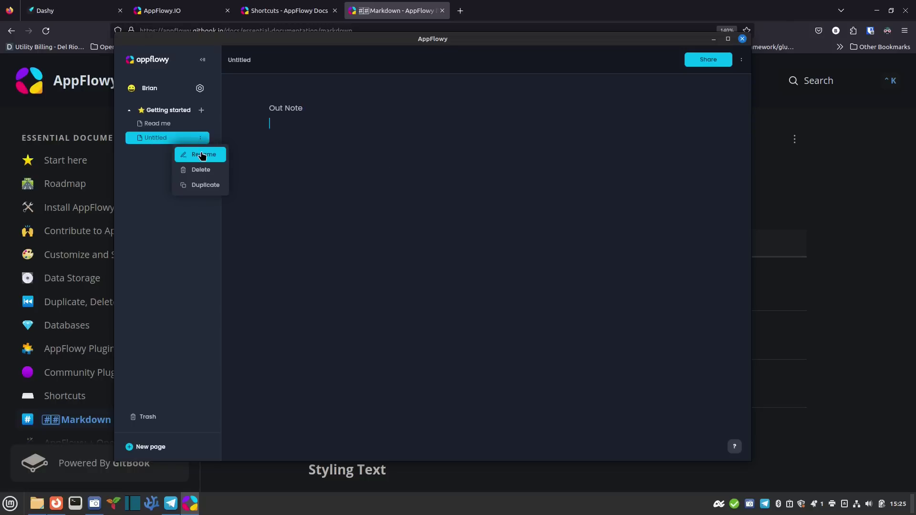
click(198, 154)
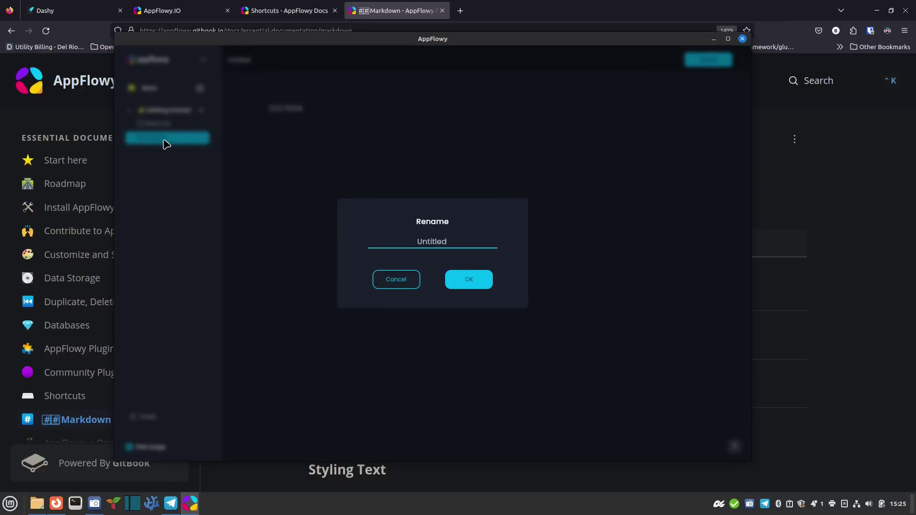
key(BackSpace)
key(BackSpace)
key(BackSpace)
key(BackSpace)
key(BackSpace)
key(BackSpace)
key(BackSpace)
key(BackSpace)
text(Our First Note)
click(466, 281)
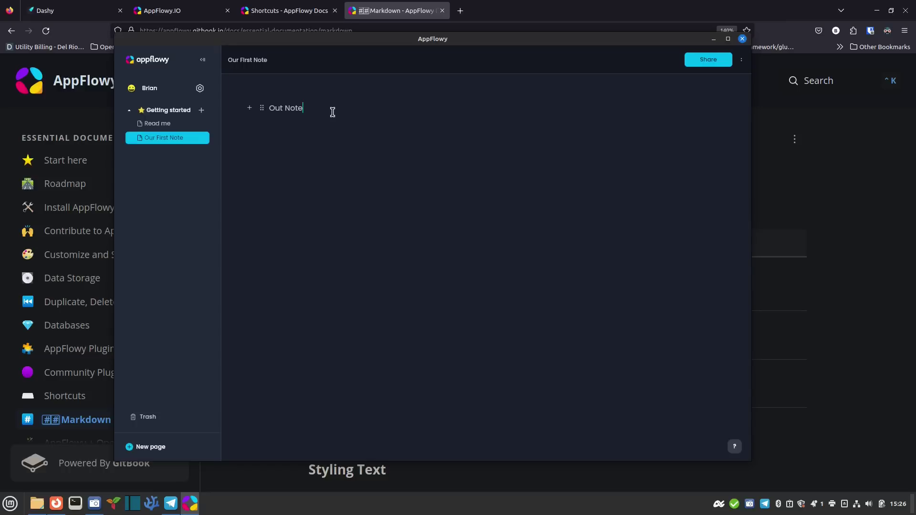
key(BackSpace)
key(BackSpace)
key(BackSpace)
key(BackSpace)
key(BackSpace)
key(BackSpace)
key(BackSpace)
key(BackSpace)
Add the '# Out Note' title and the '## This is my sub-title' sub-heading
text(# )
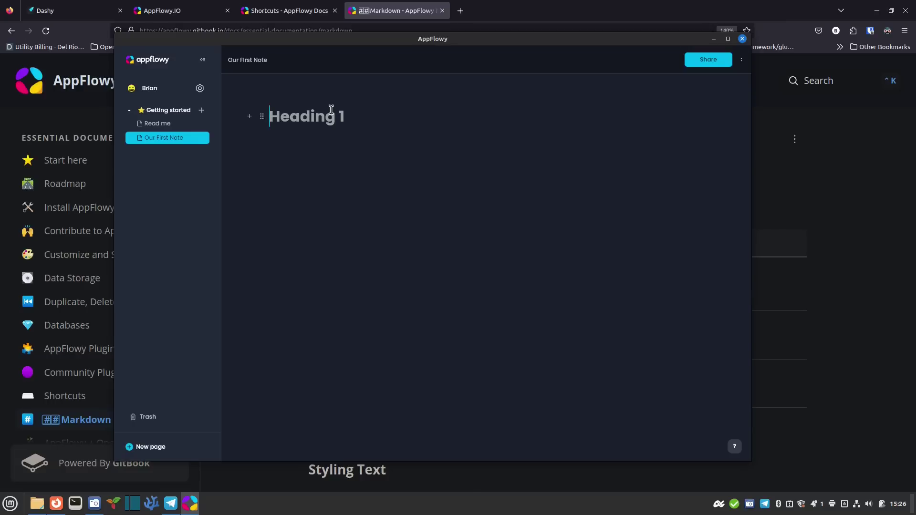
text(Out Note)
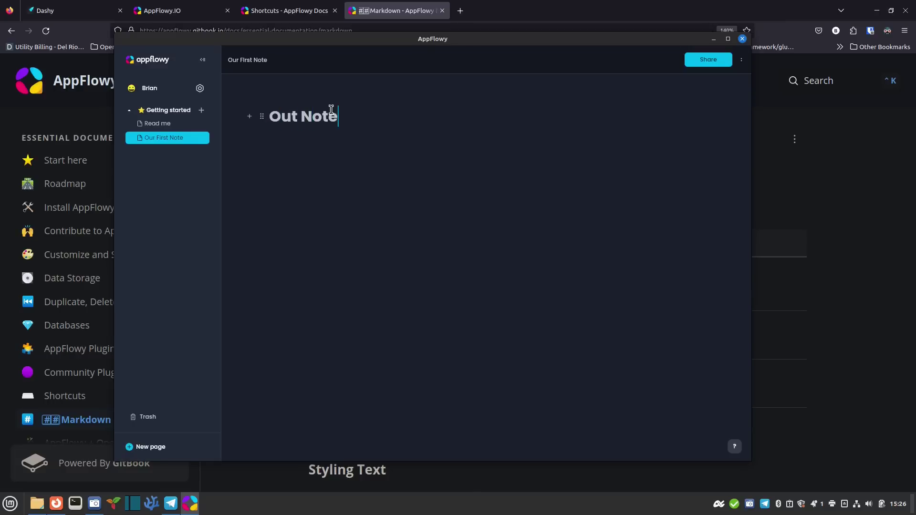
key(Return)
text(## )
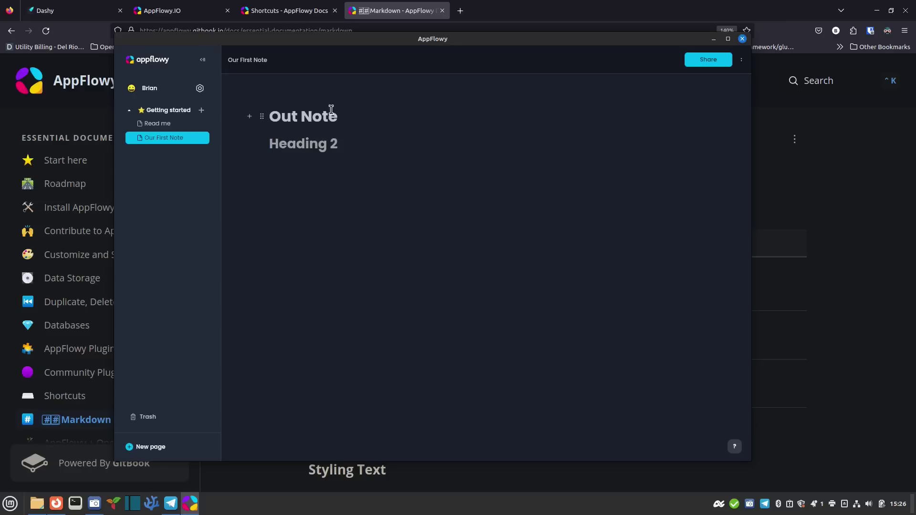
text(T)
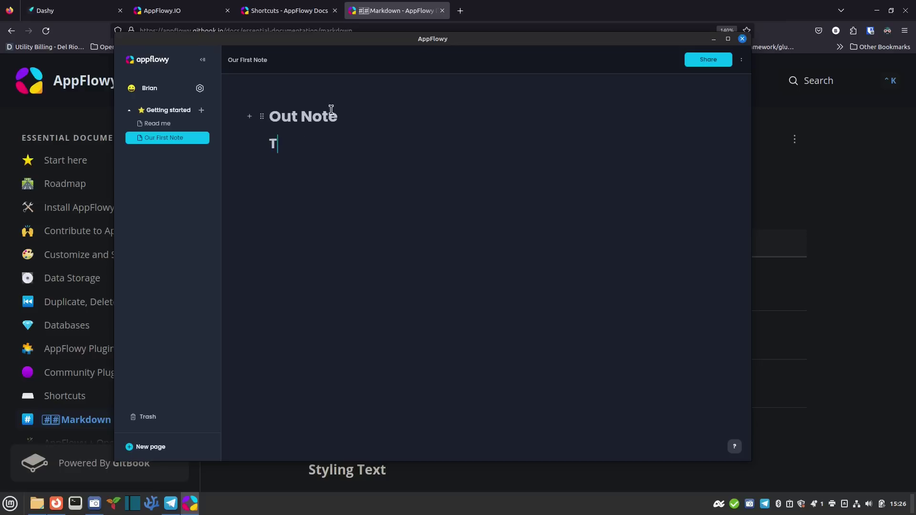
text(his is my sub-tt)
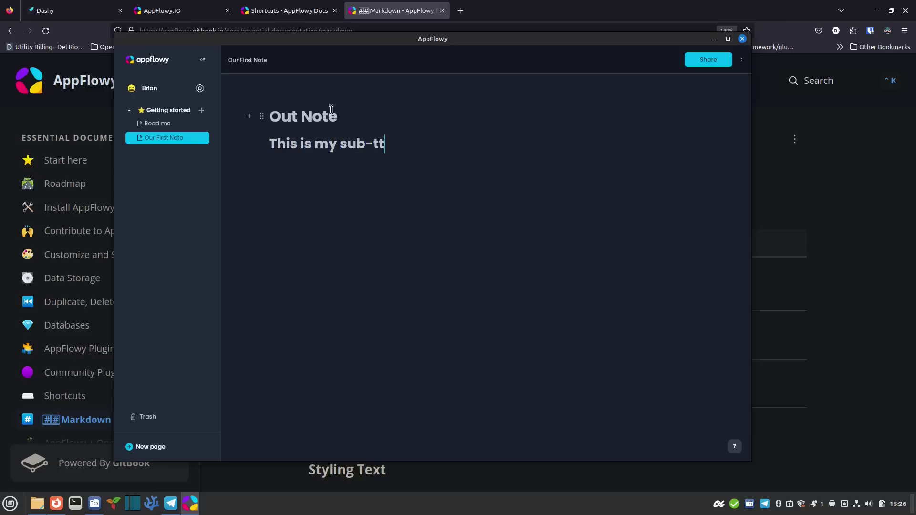
key(BackSpace)
text(itle)
key(Return)
Add the intro line about writing notes in AppFlowy, an 'Instructions' heading and bold 'This is Bold'
text(This is how we )
text(write notes in AppFlowy)
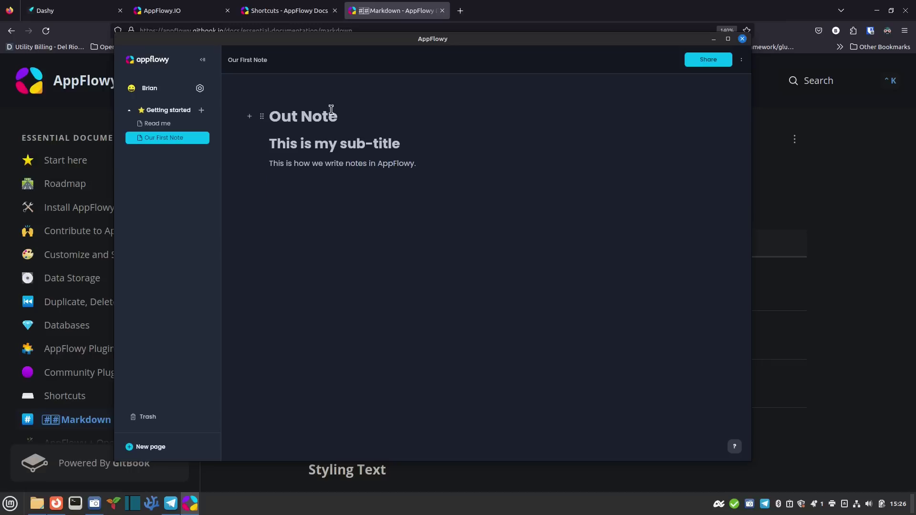
key(Return)
text(### )
text(Instructions)
key(Return)
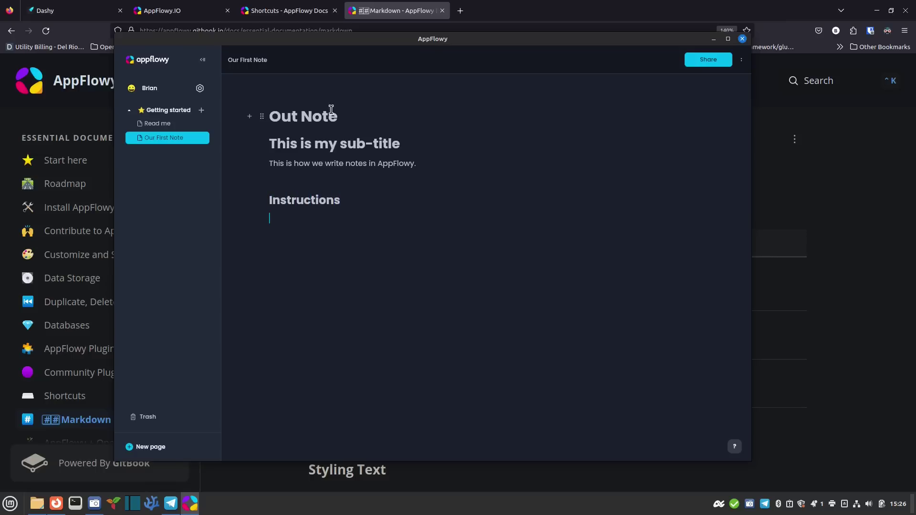
text(**)
text(This )
text(is Bold)
text(**)
text(-- This is)
Drop the failed italics line and add the strikethrough line 'This is a strikethrough comment'
key(BackSpace)
key(BackSpace)
key(BackSpace)
key(BackSpace)
key(BackSpace)
key(BackSpace)
key(BackSpace)
key(BackSpace)
key(BackSpace)
text(This is italics)
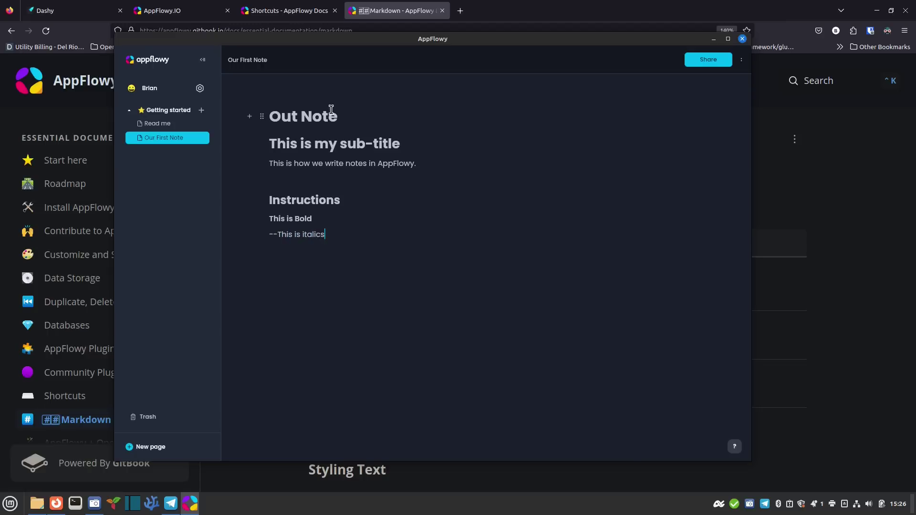
text(--)
key(Return)
key(BackSpace)
key(BackSpace)
text(~~)
key(ctrl+z)
text(~~This is )
text(a strikethrough)
text( comment~~)
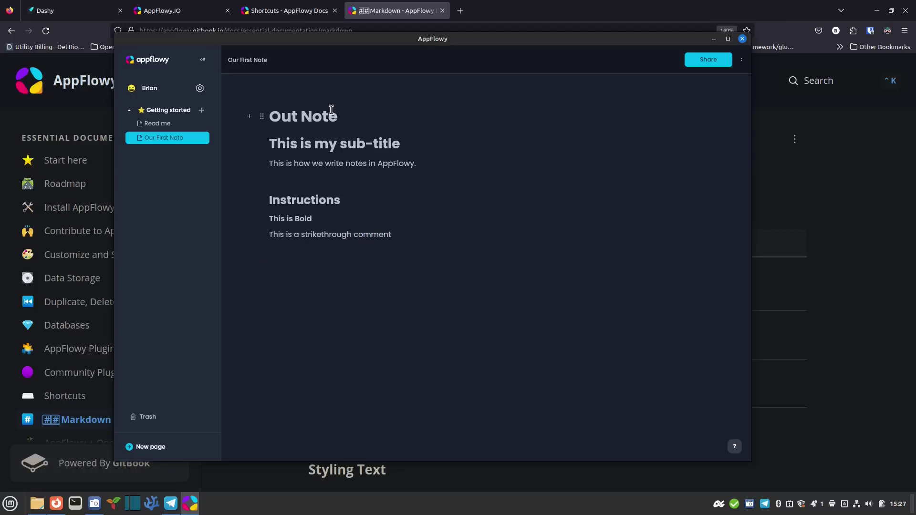
Create an empty to-do checkbox on the next line with '- []' markdown
text([)
key(BackSpace)
text(- [x])
key(space)
key(BackSpace)
text(-)
key(space)
text([ ])
key(BackSpace)
key(BackSpace)
text(])
key(space)
Add 'Create a Board' and 'Create a Calendar' to-dos, ending with a plain line
text(Create a Board)
key(Return)
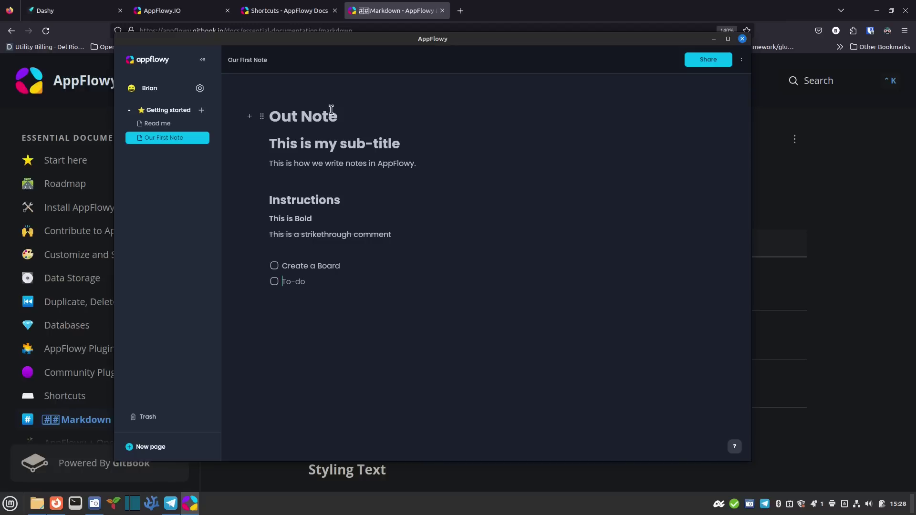
text(Create a Calendar)
key(Return)
key(Return)
Add a bullet list with Milk, Cookies and Dog food
text(- )
text(Milk)
key(Return)
text(Cookies)
key(Return)
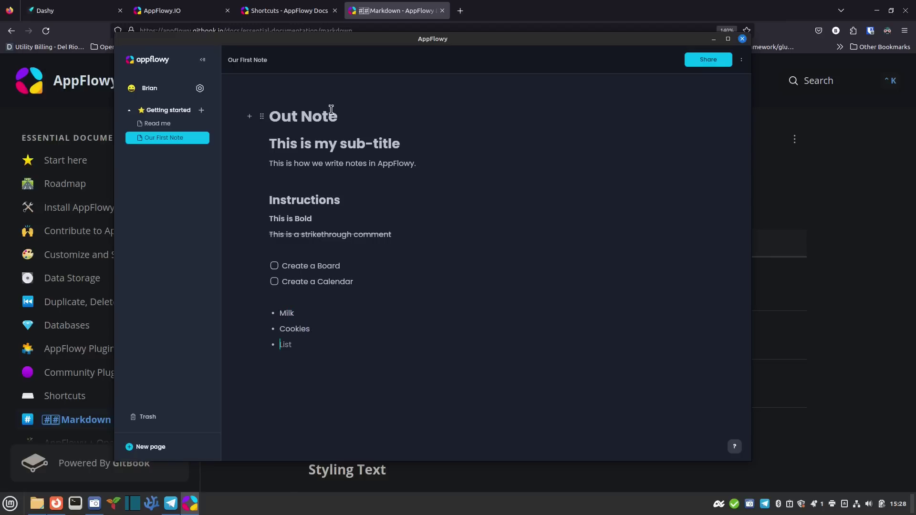
text(Dog food)
key(Return)
Add a numbered list with Step 1 and Step 2, then a --- divider under the intro
key(Return)
text(1. Step 1)
key(Return)
text(Step 2)
key(Return)
key(BackSpace)
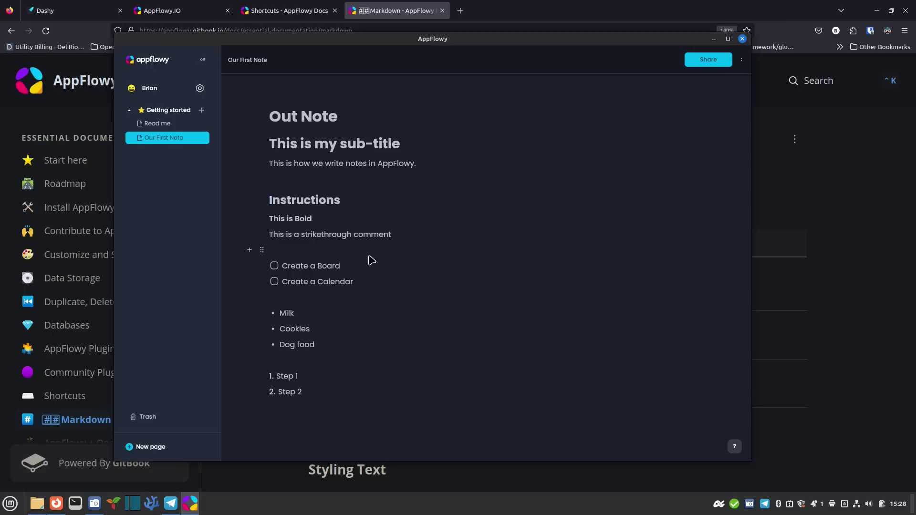
text(---)
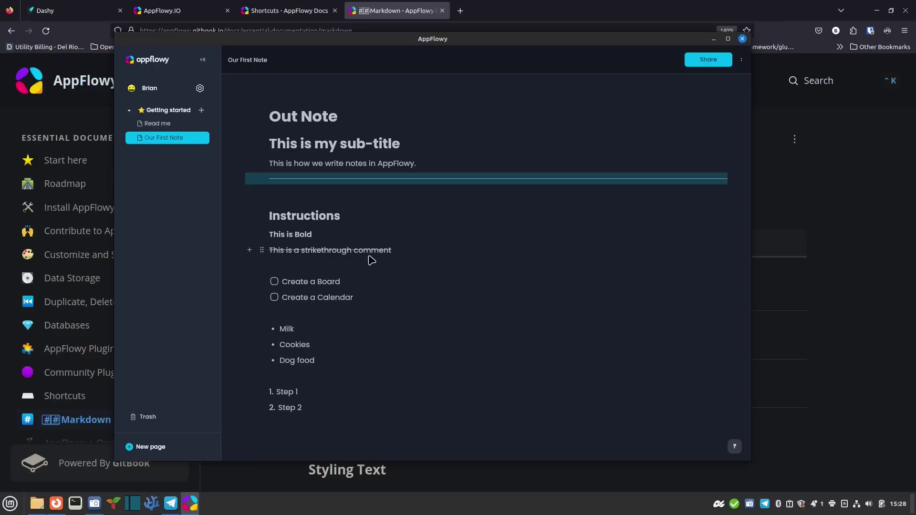
Add a --- divider above the bullet list with a new empty line below it
click(323, 310)
text(---)
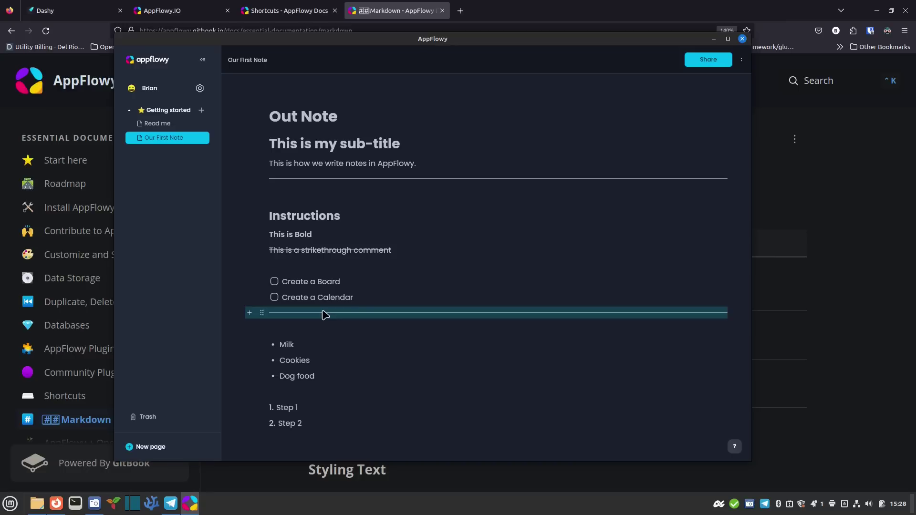
click(262, 313)
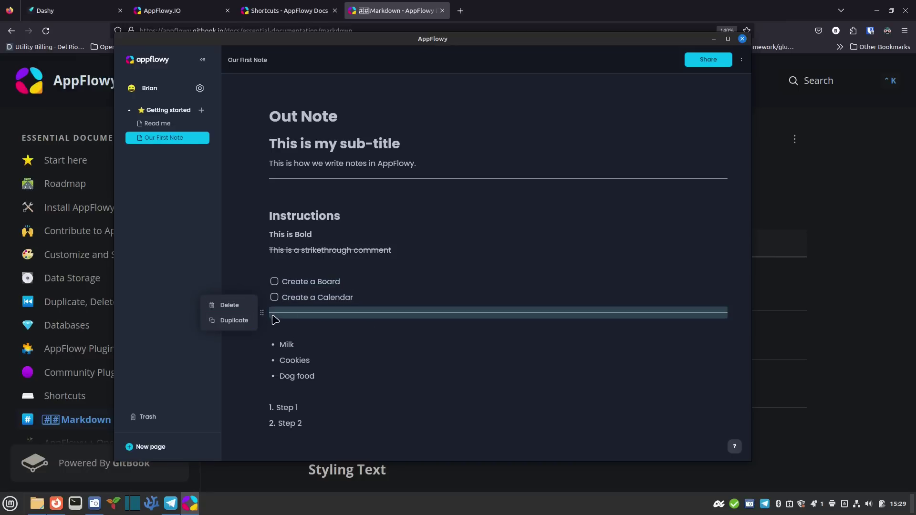
click(351, 328)
click(262, 313)
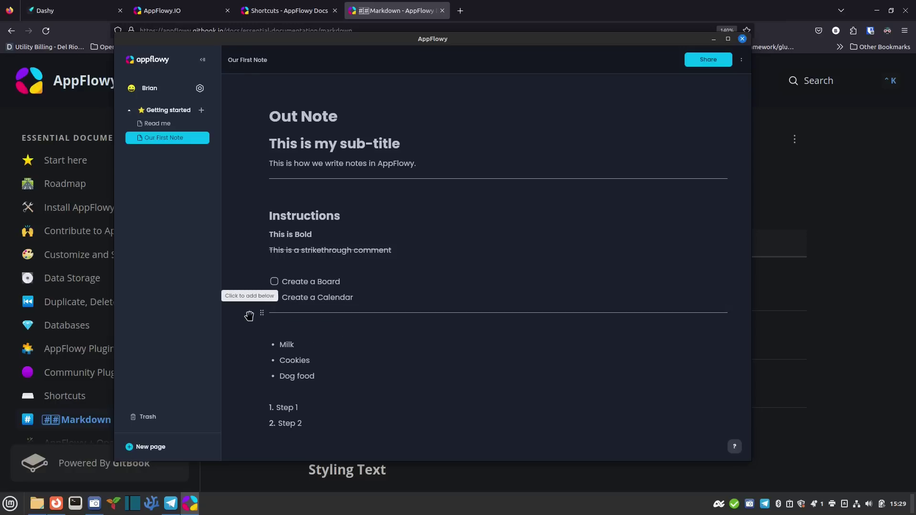
click(250, 313)
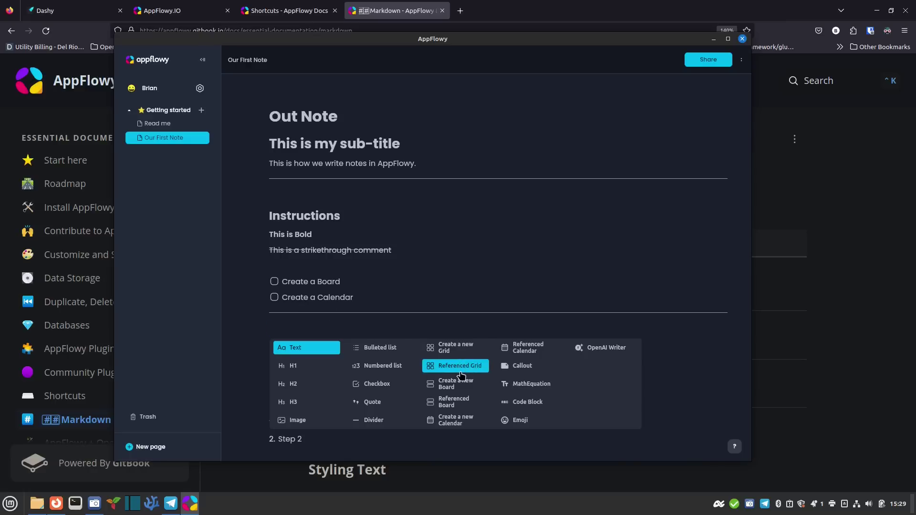
Turn the new line into a pinned callout reading 'make sure not to forget these items again.'
click(531, 374)
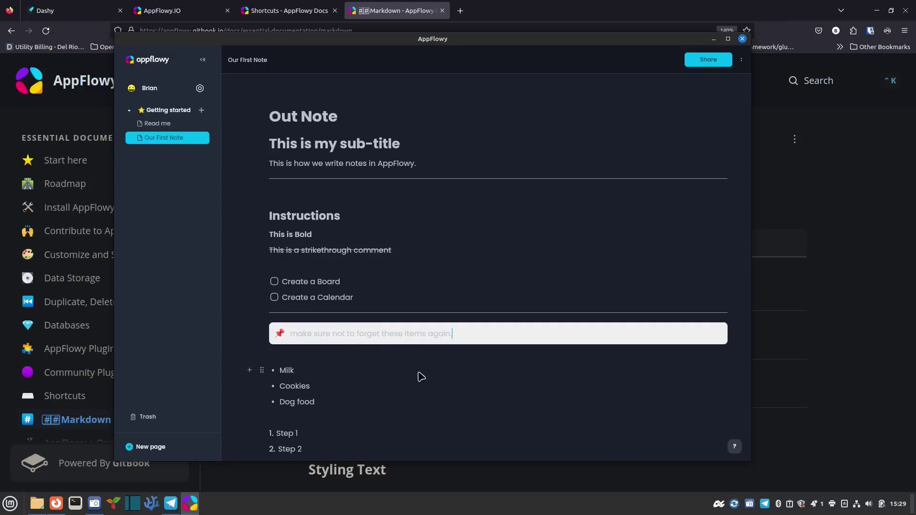
click(442, 402)
key(Up)
key(shift+Home)
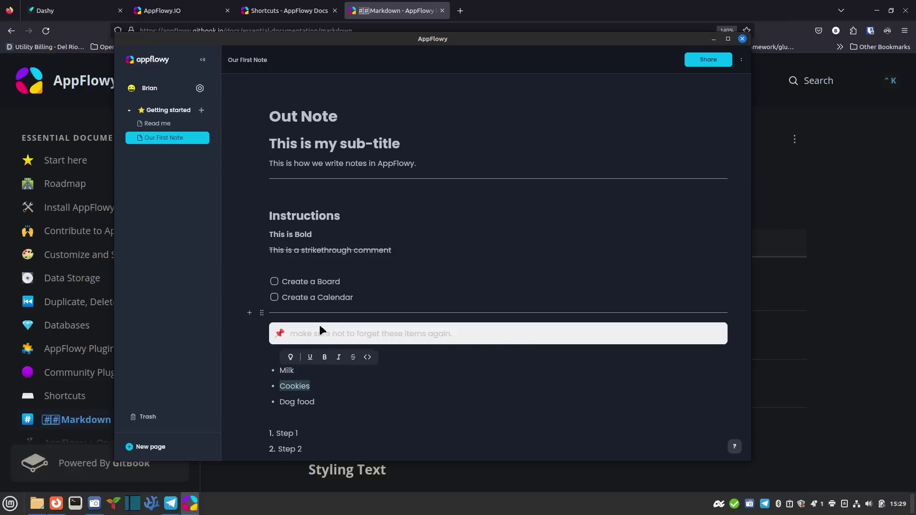
click(393, 391)
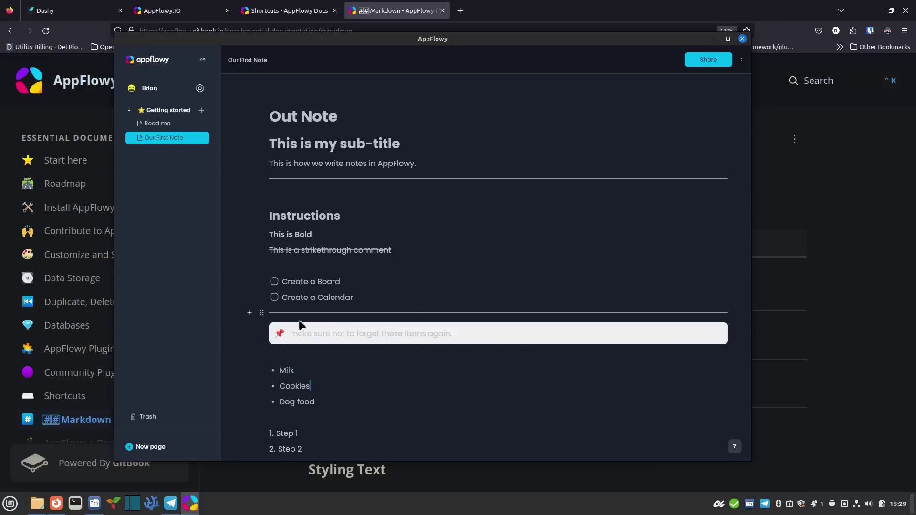
click(279, 334)
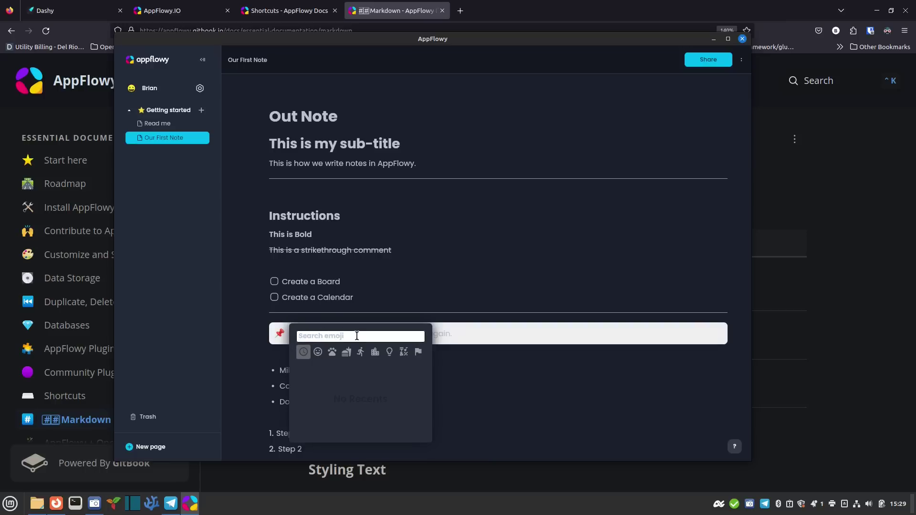
click(459, 371)
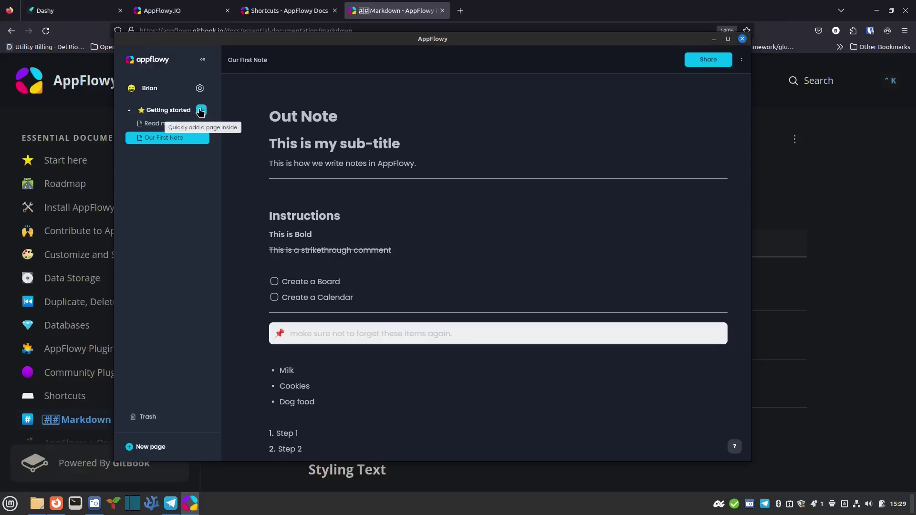
Create a board page under Getting started and rename it Client 1 Project
click(199, 138)
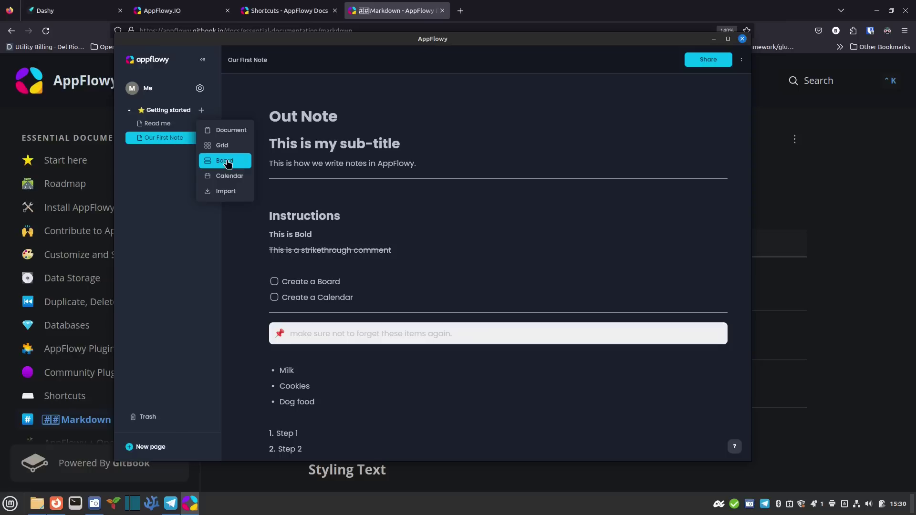
click(230, 164)
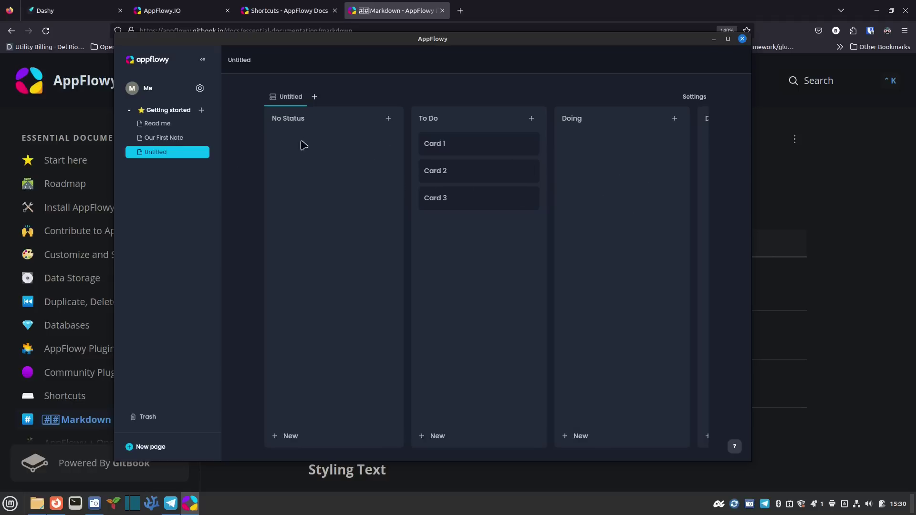
click(200, 152)
click(201, 170)
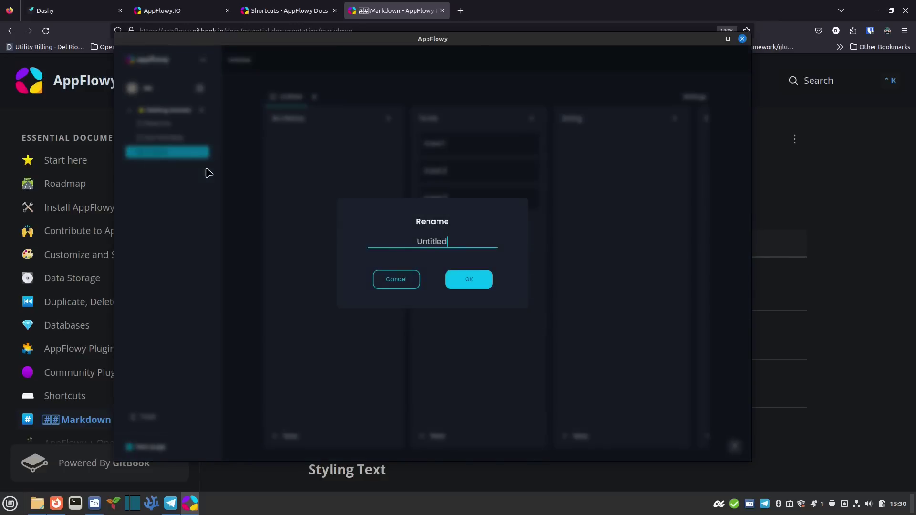
key(BackSpace)
key(BackSpace)
key(BackSpace)
key(BackSpace)
key(BackSpace)
text(Client 1 Project)
key(Return)
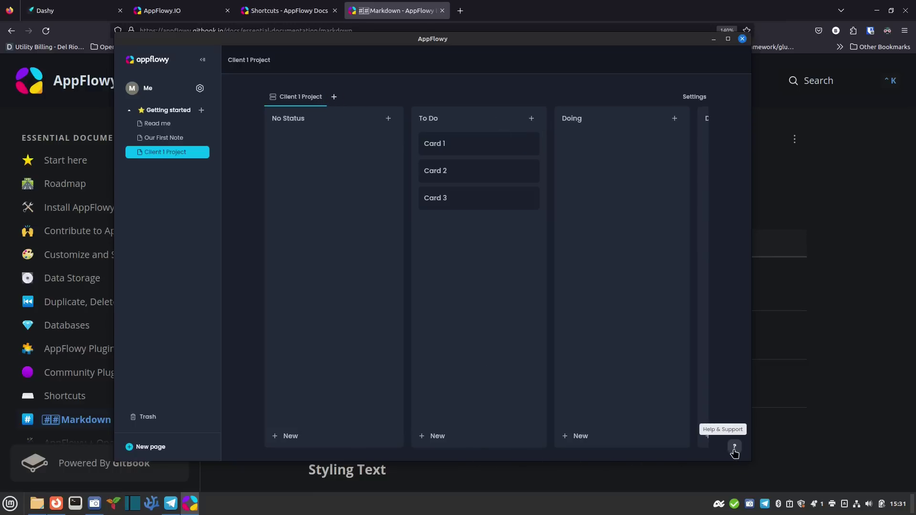
In the board's Status property, rename the To Do option to the user's name
key(super+Up)
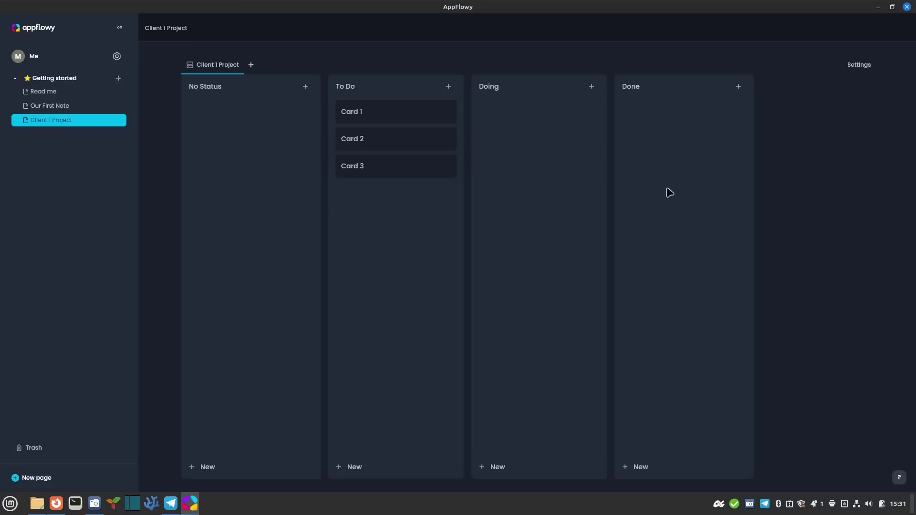
click(860, 69)
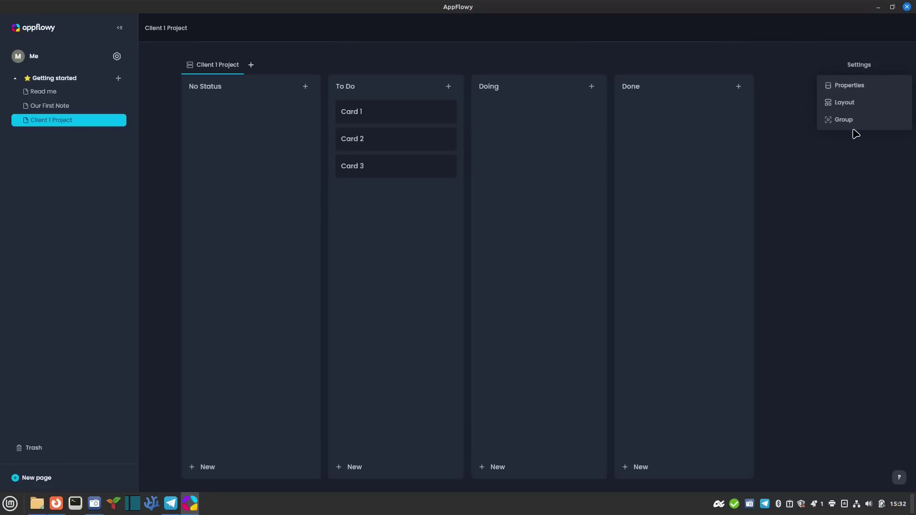
click(869, 87)
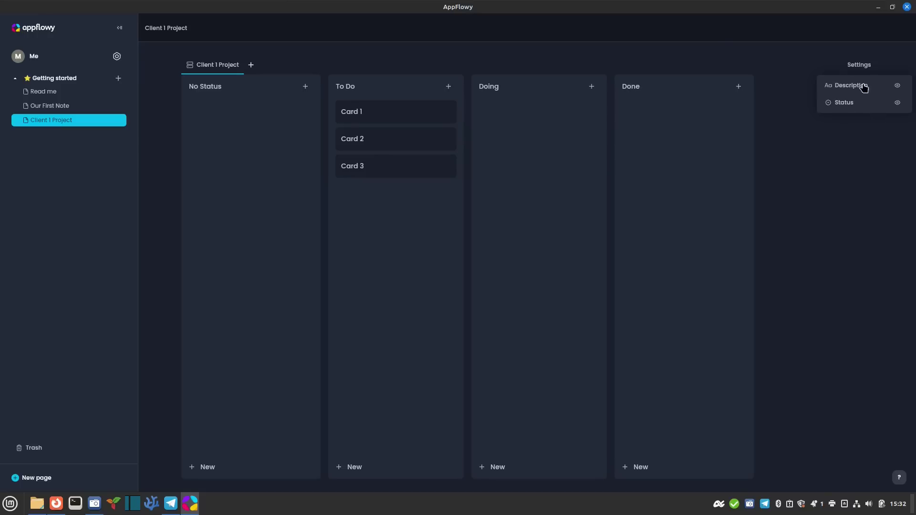
click(850, 109)
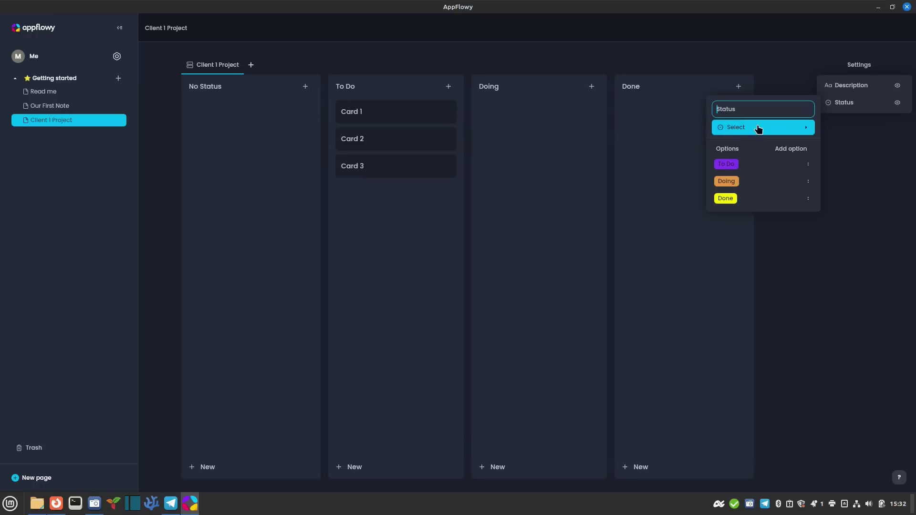
click(808, 165)
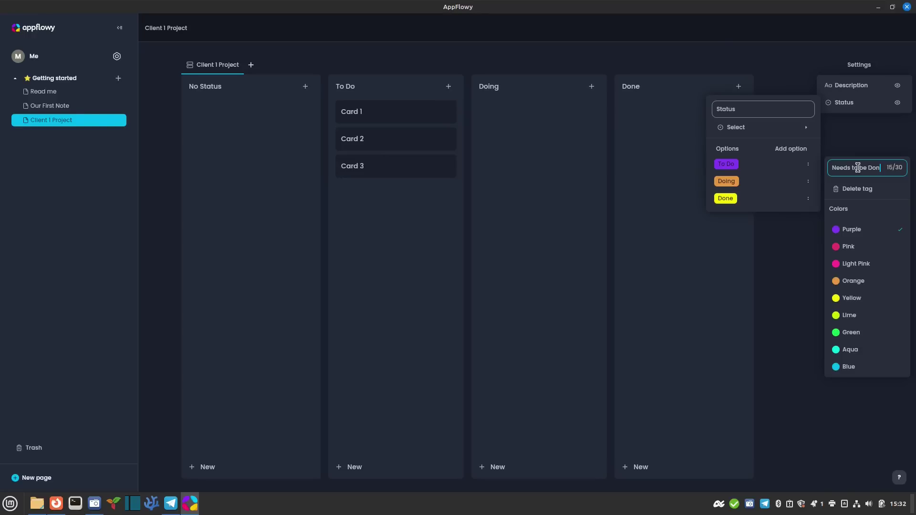
key(BackSpace)
key(BackSpace)
key(BackSpace)
key(BackSpace)
key(BackSpace)
key(BackSpace)
key(BackSpace)
key(BackSpace)
key(BackSpace)
key(BackSpace)
key(BackSpace)
key(BackSpace)
click(812, 190)
Rename Doing to Coient and Done to Review, and add a Complete status option
click(809, 182)
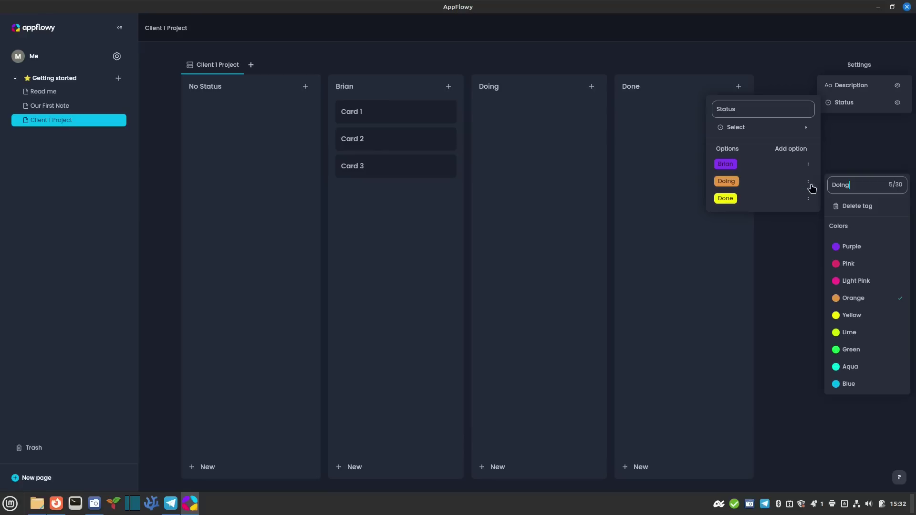
key(ctrl+a)
text(Coient)
click(809, 200)
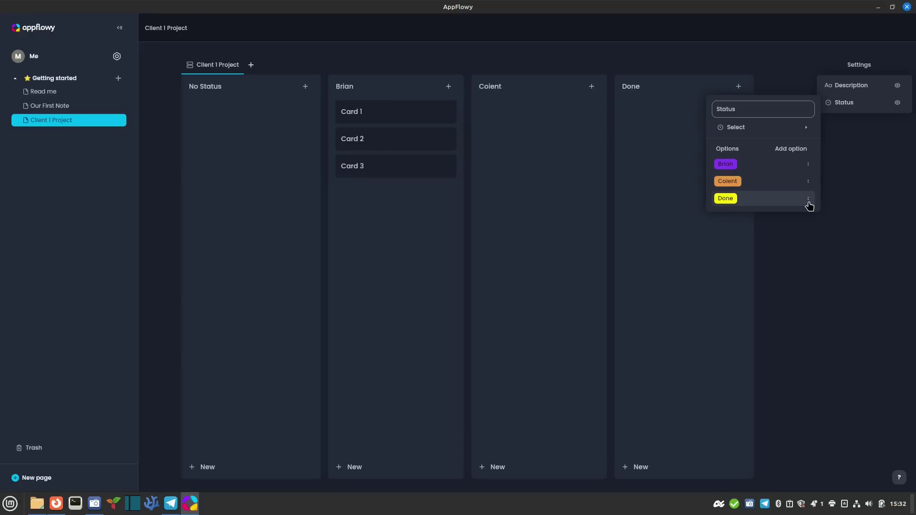
click(809, 200)
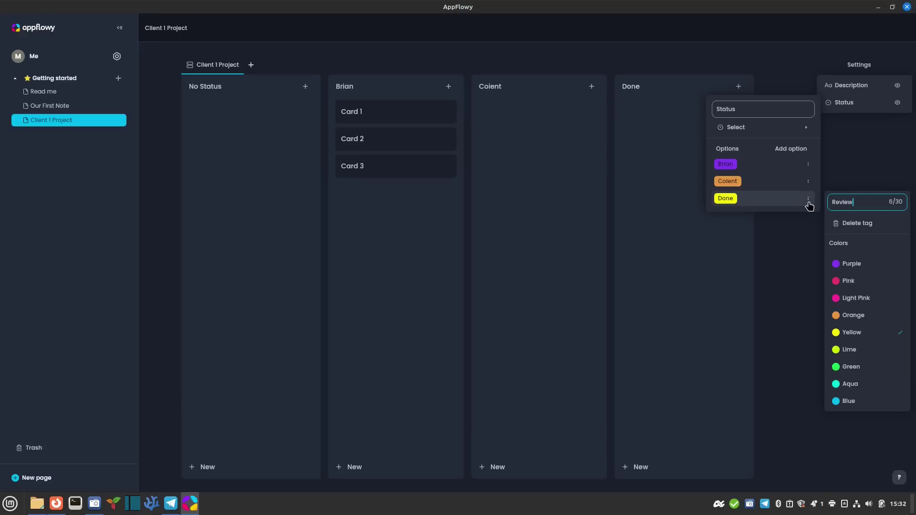
click(806, 236)
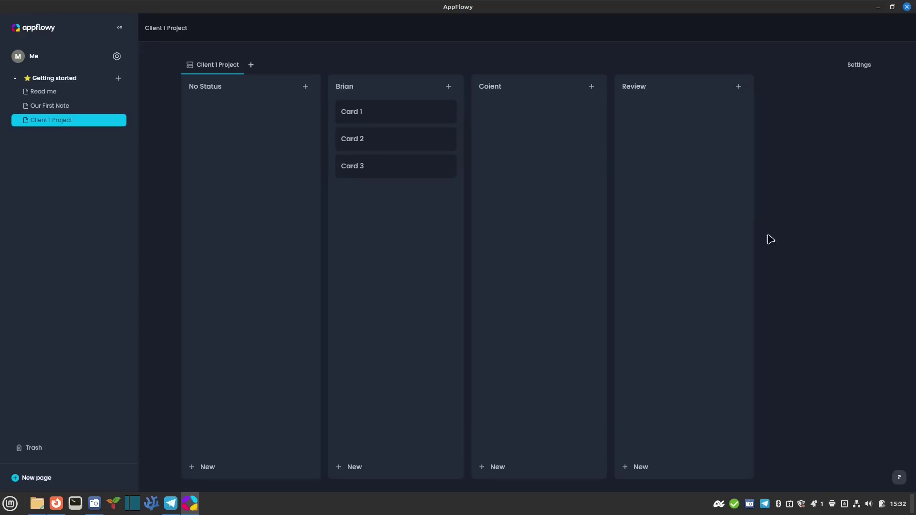
click(251, 64)
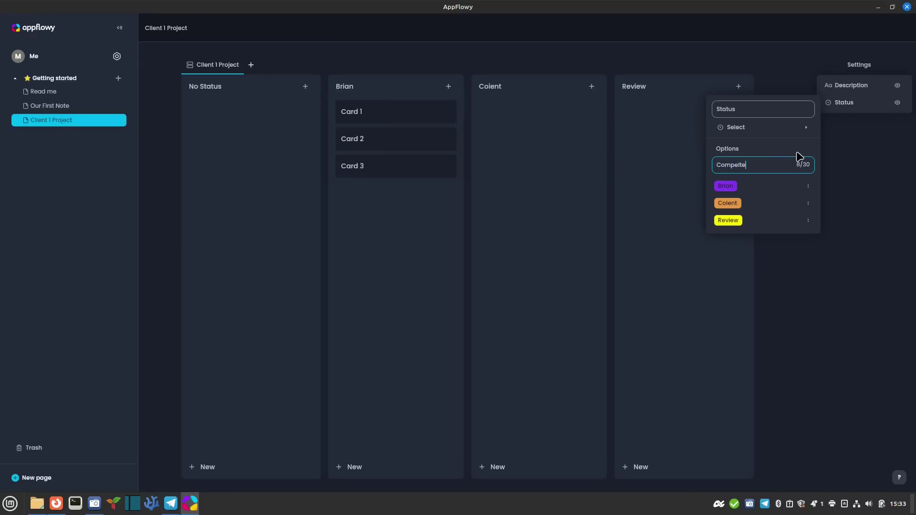
key(Return)
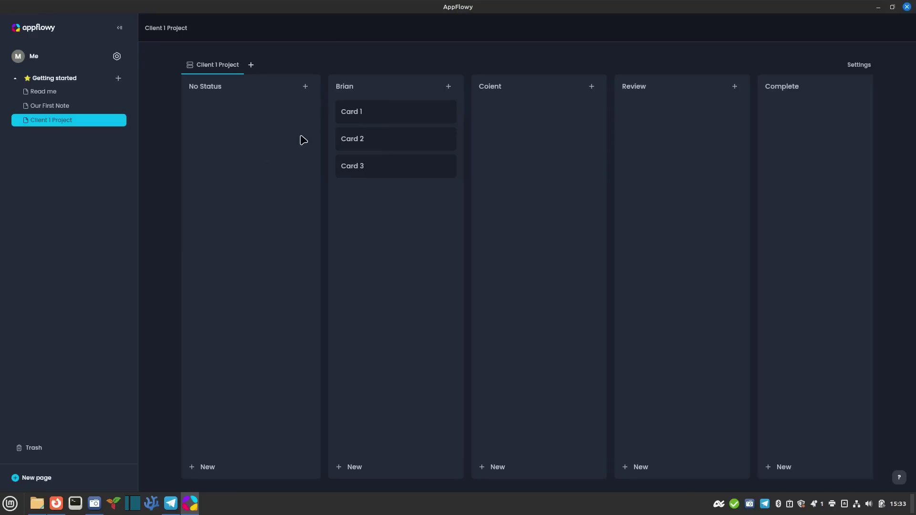
Paste in a new Contact Client card and drag it under Card 3 in the second column
click(305, 86)
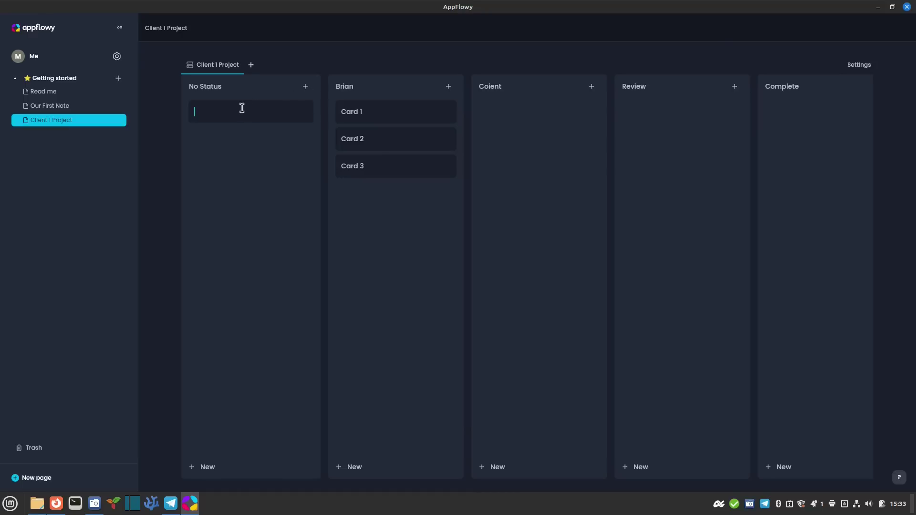
text(Contact Client Setup initial meeting.)
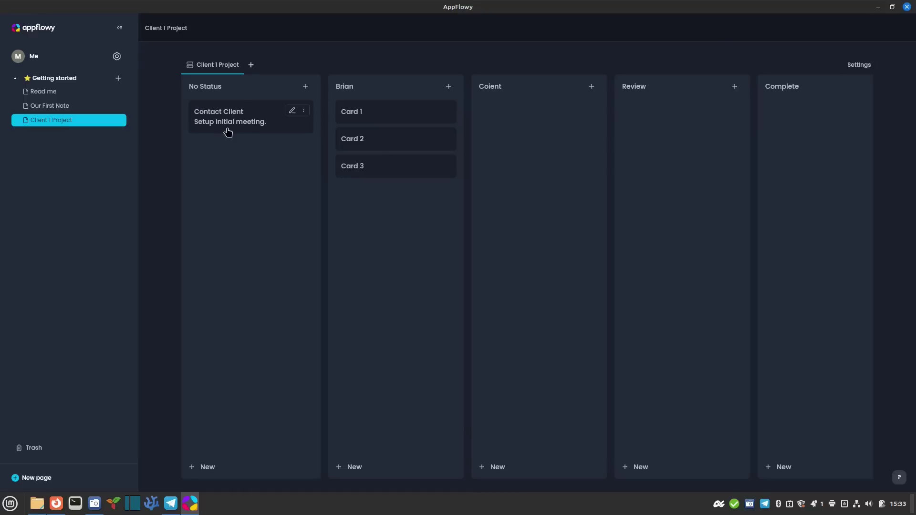
click(303, 113)
click(262, 141)
drag(219, 103, 362, 211)
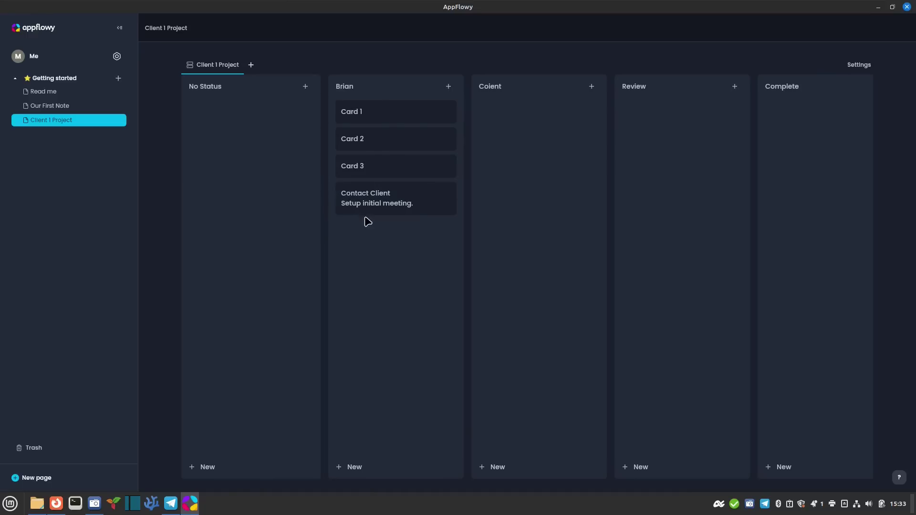
Review the Contact Client card's details, then drag it into the Complete column
click(370, 205)
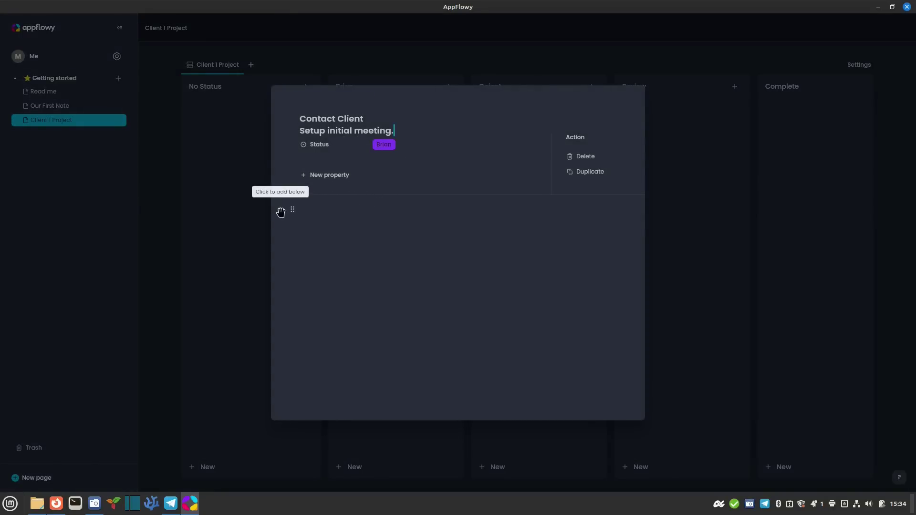
click(281, 210)
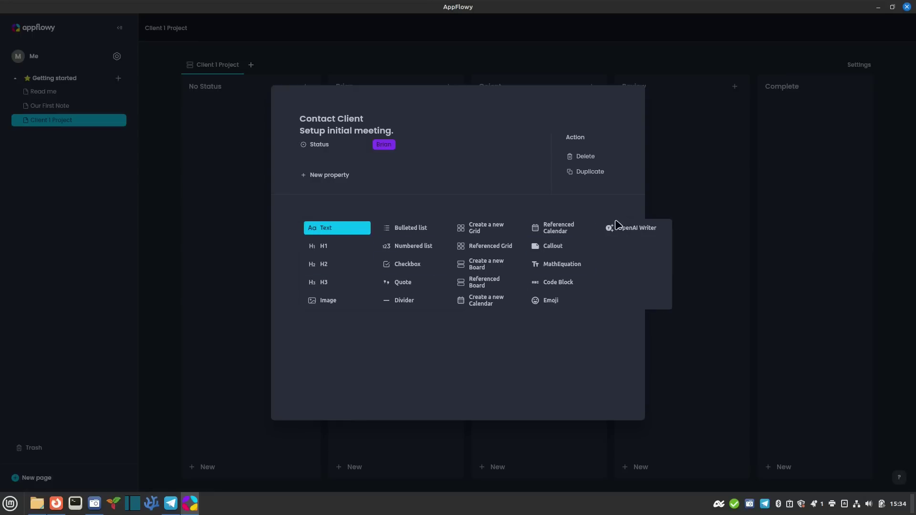
click(405, 339)
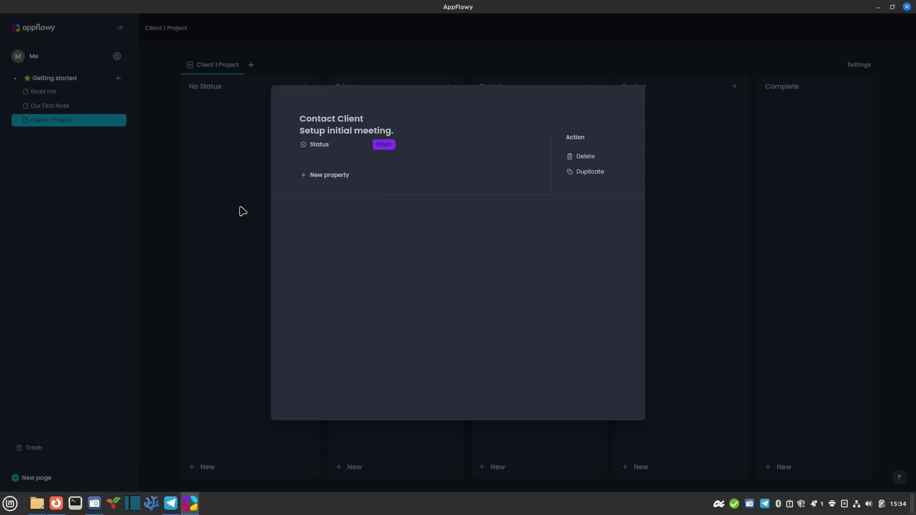
click(232, 221)
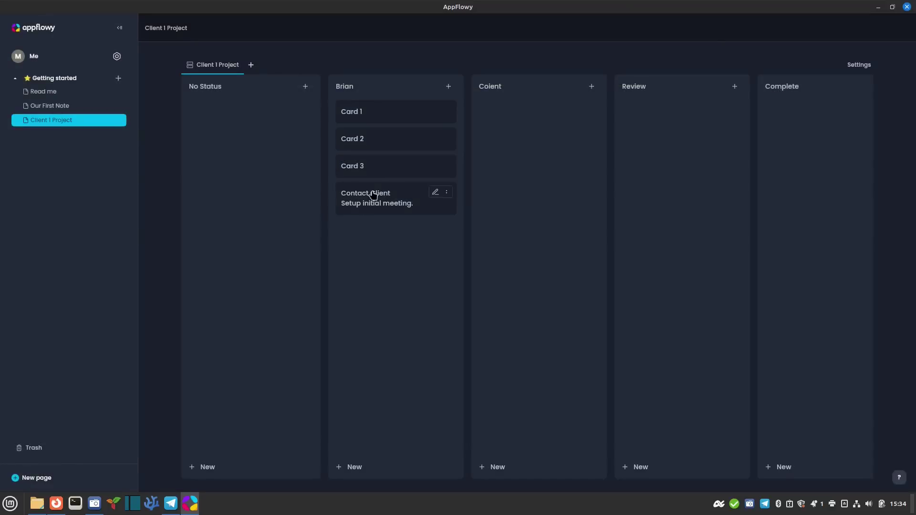
drag(372, 200, 785, 117)
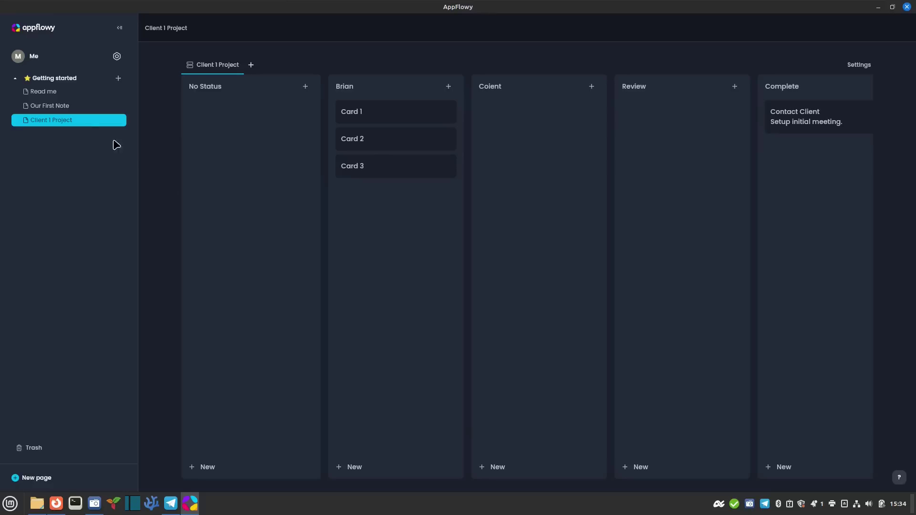
Add an Untitled grid page with Name, Type and Done columns under Getting started
click(119, 78)
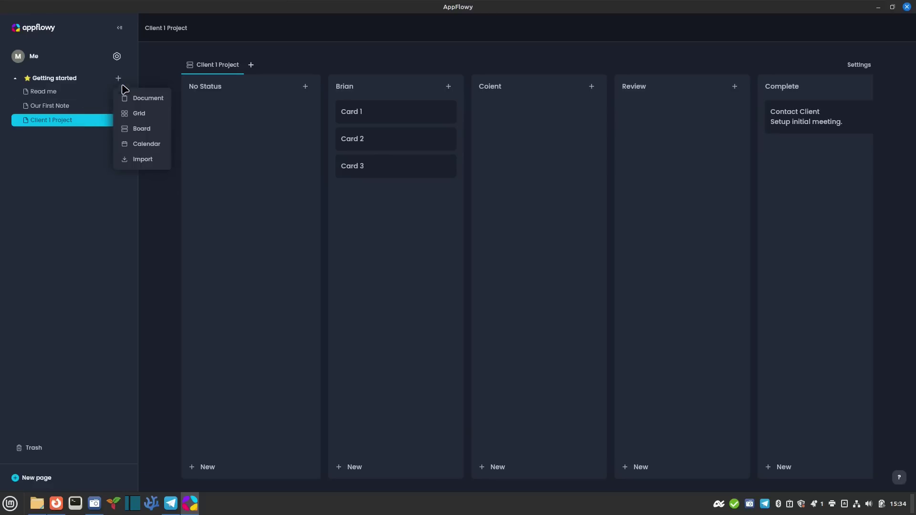
click(156, 121)
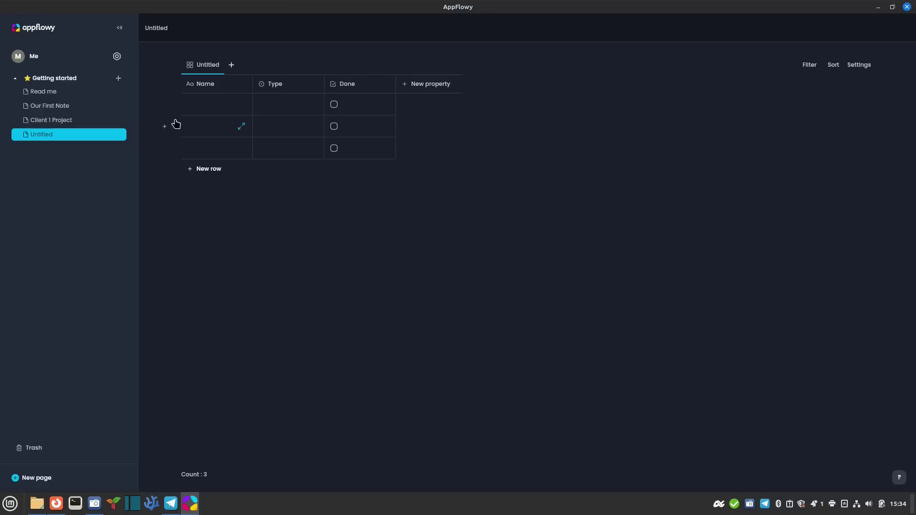
click(119, 78)
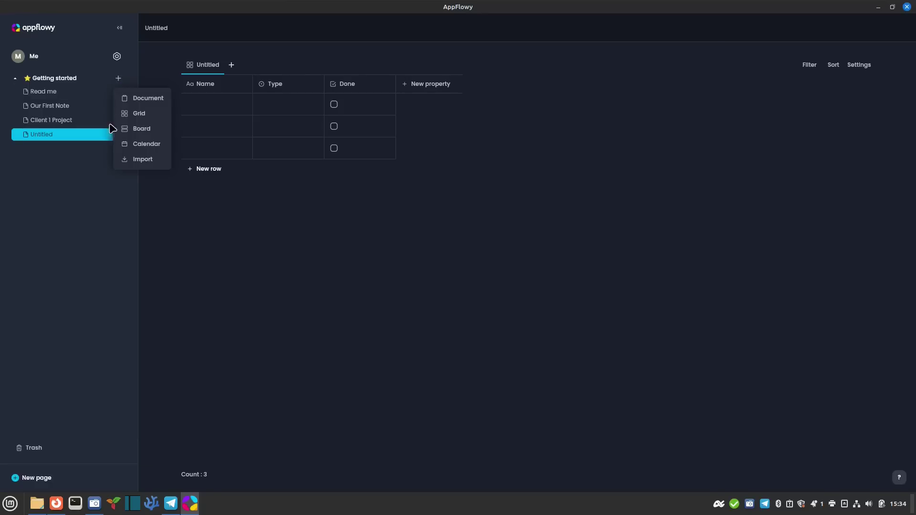
Create a calendar page under Getting started and scroll to the last week of June 2023
click(134, 144)
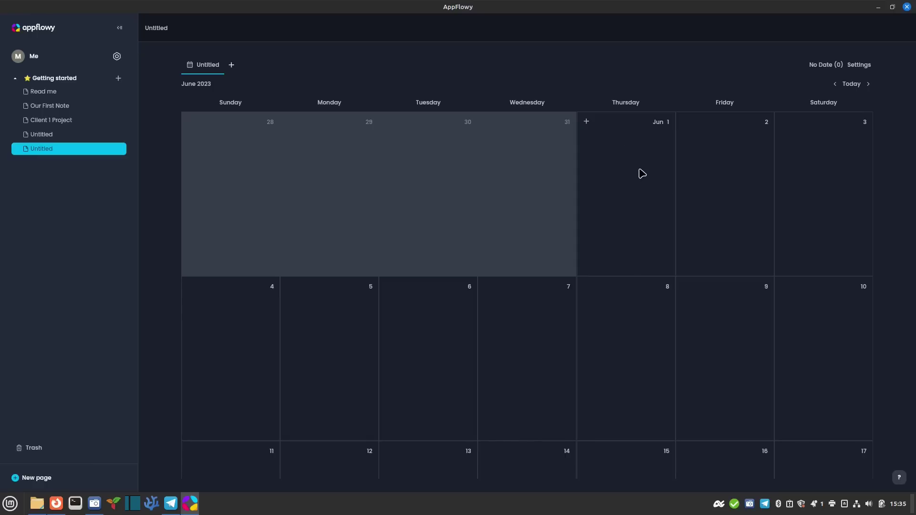
scroll(623, 202, down, 5)
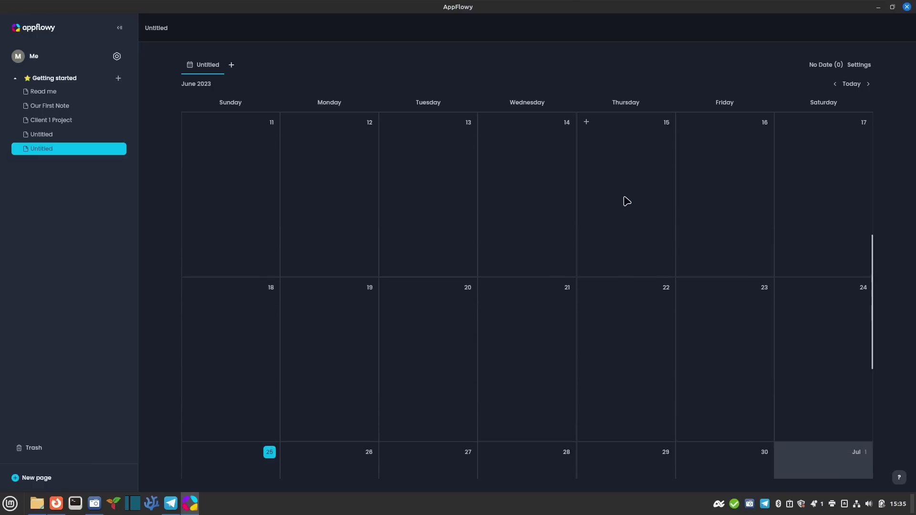
scroll(622, 208, down, 3)
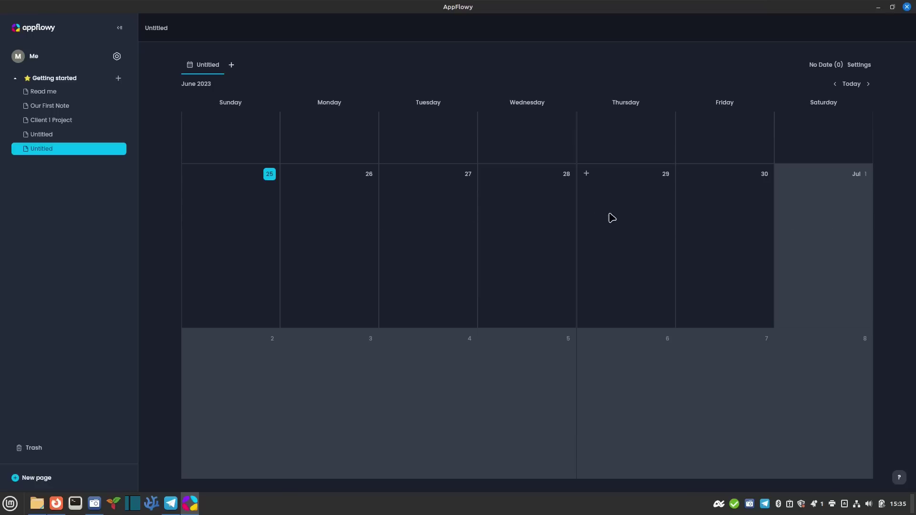
Add a June 27 calendar event titled Contact Client
click(389, 174)
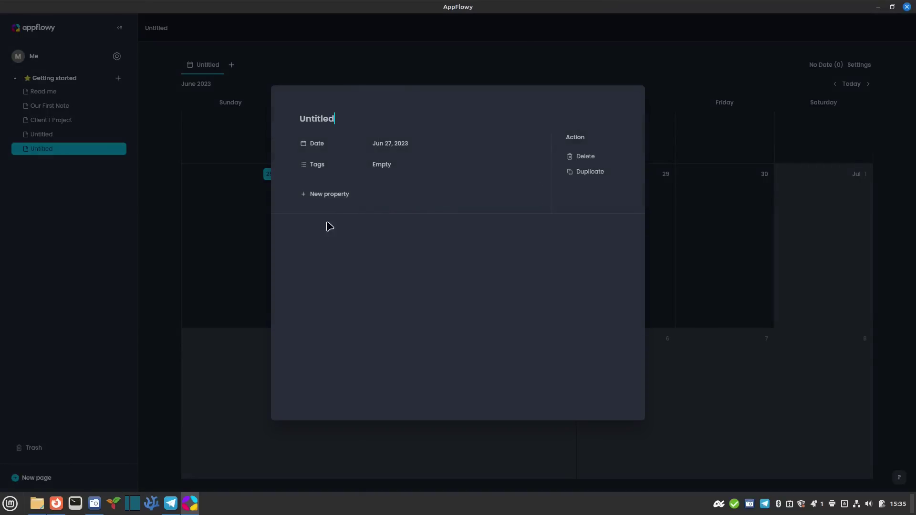
drag(356, 118, 293, 121)
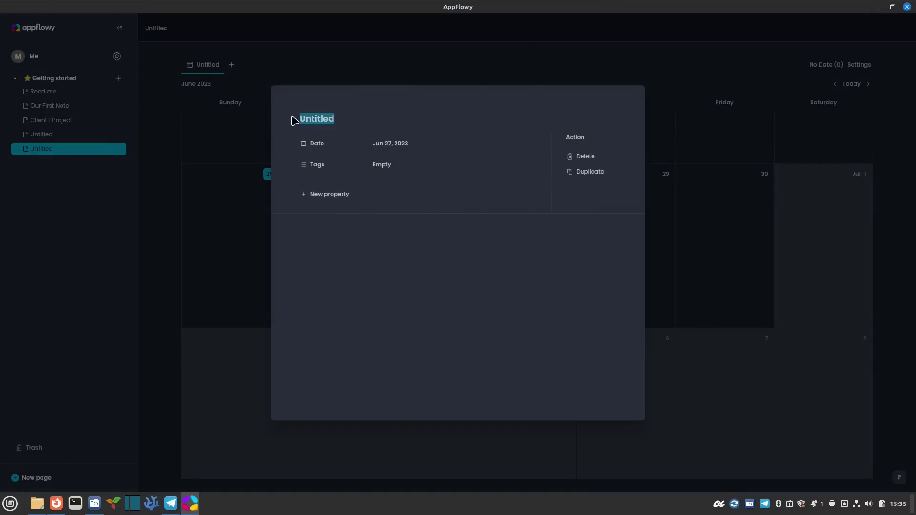
text(Contact Client)
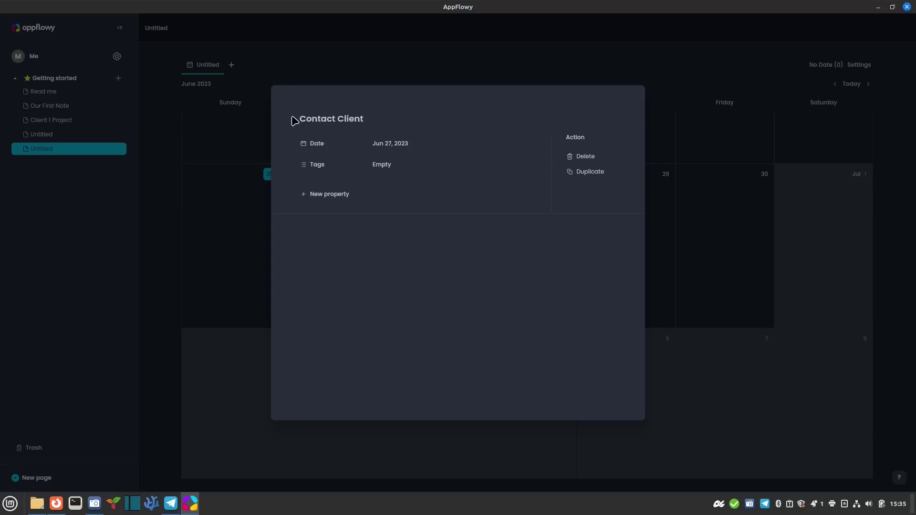
Write 'Setup First Meeting' in the event body and add a checklist item below it
click(379, 253)
text(Setup First Meeting)
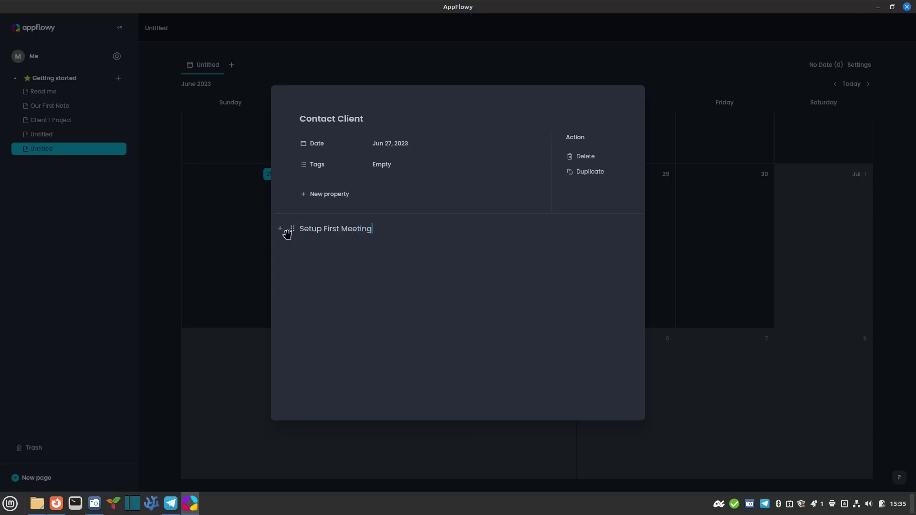
click(293, 230)
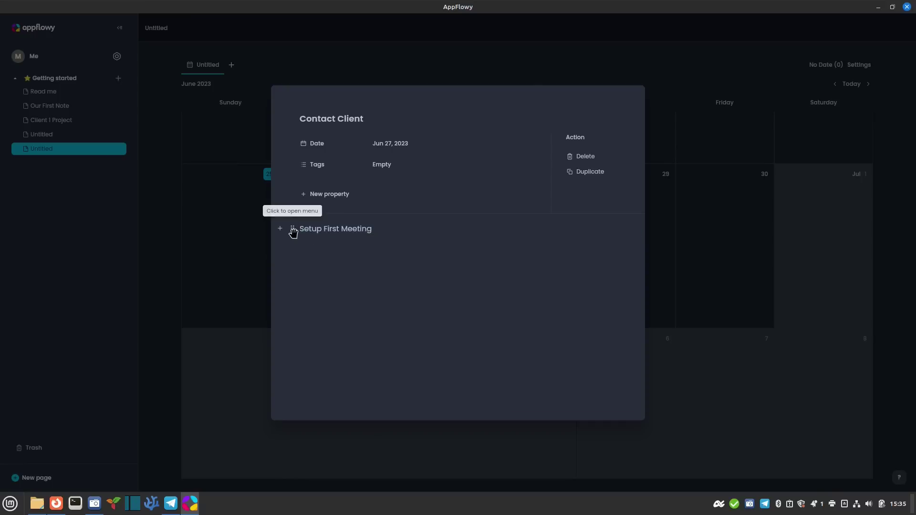
click(282, 229)
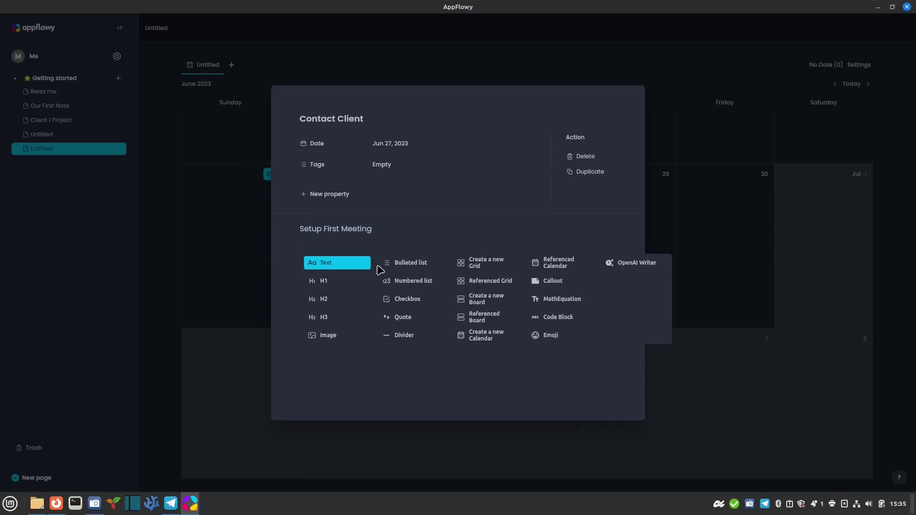
click(409, 300)
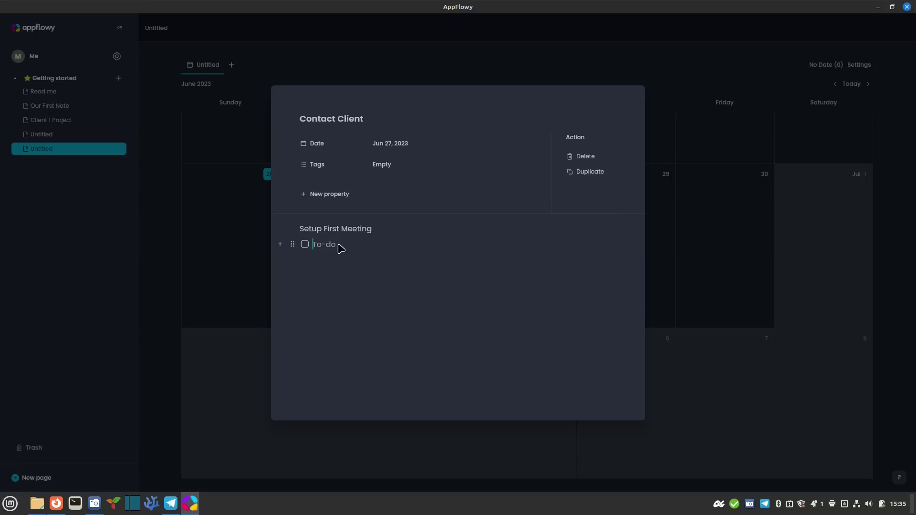
Add checklist tasks Contact Client Admin, Setup Meeting Time for Team, and Provide Contact Information
text(Contact Client Admin)
key(Return)
text(Setup Meeting Time fo)
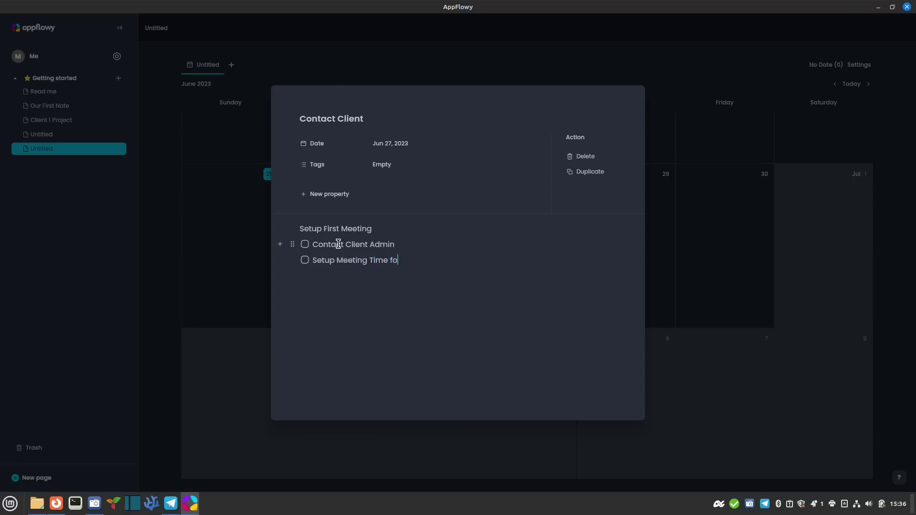
text(r Team)
key(Return)
text(Provide Contact Inf)
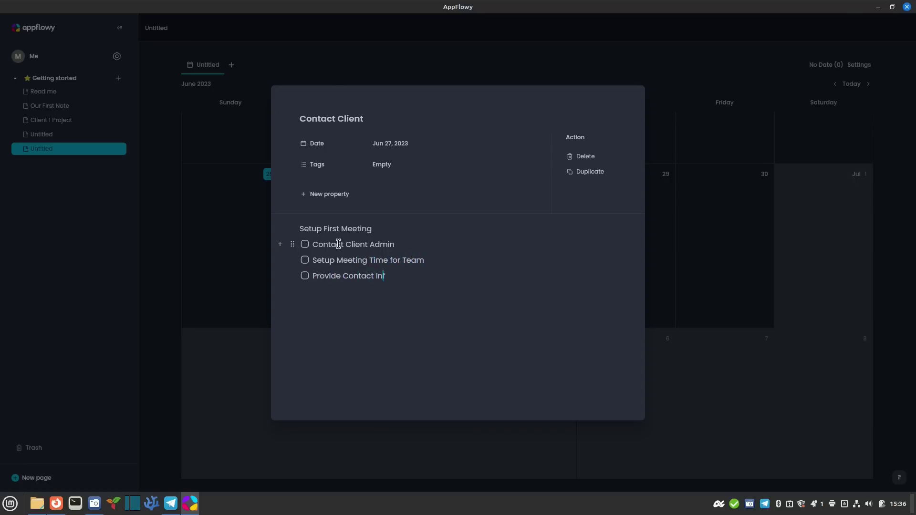
text(ormation)
key(Return)
Add tasks Share Team Responsiblities, Share Team member roles, and Establish initial rough time to completion
text(Share Team Resp)
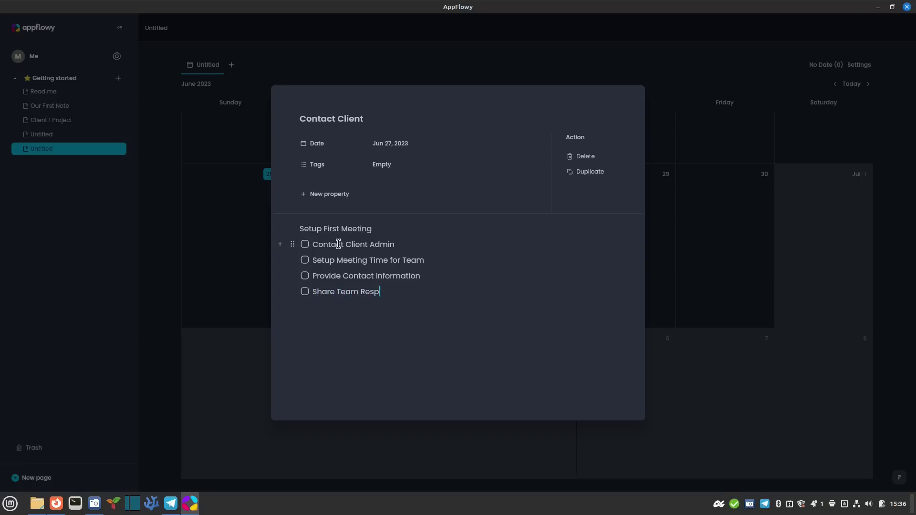
text(onsiblities)
key(Return)
text(Share Team member roles)
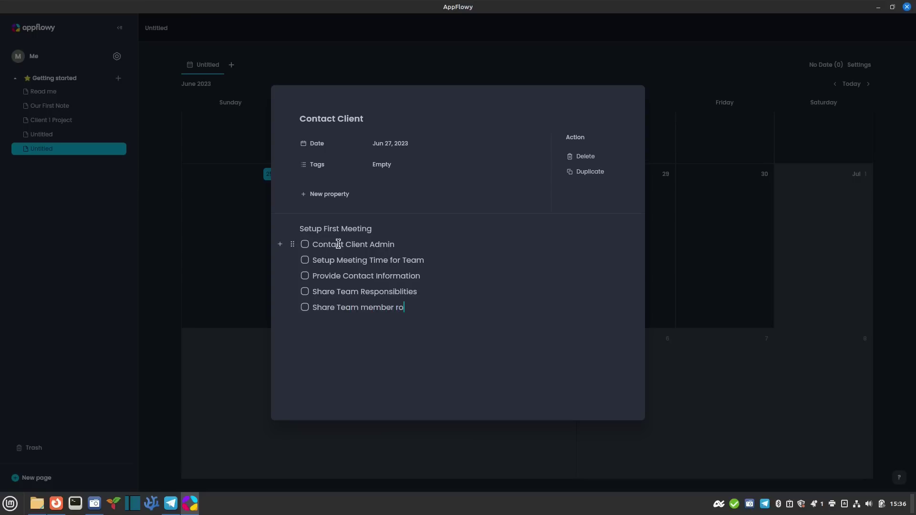
key(Return)
text(Establishi)
key(BackSpace)
text(initial rough )
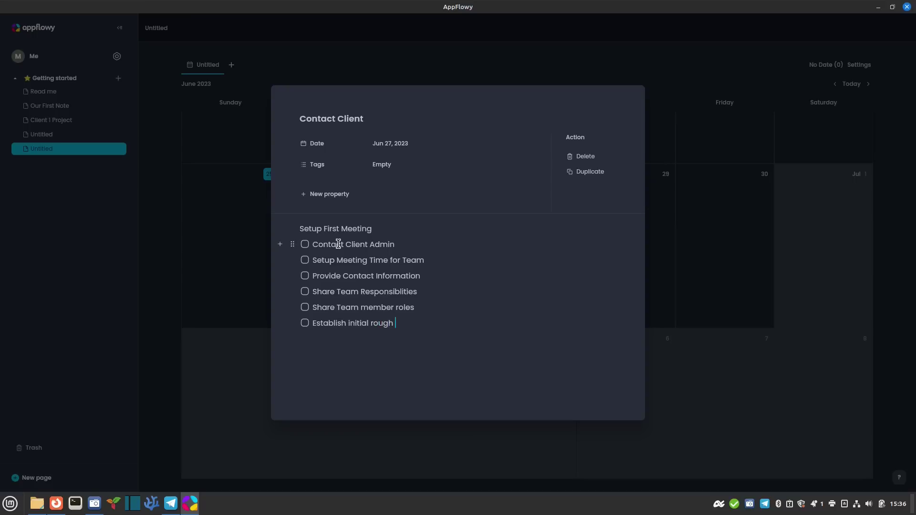
text(time to completion.)
key(Return)
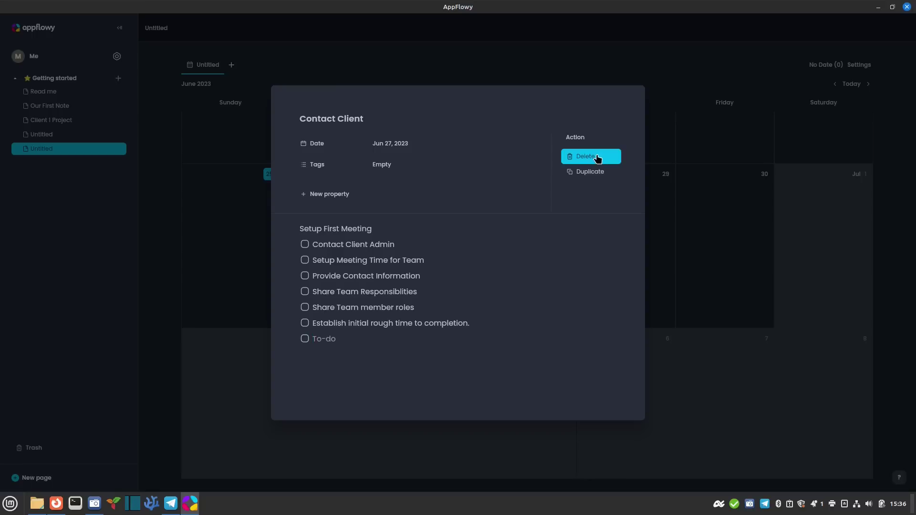
Add a new property to the Contact Client event and name it Contact
click(350, 197)
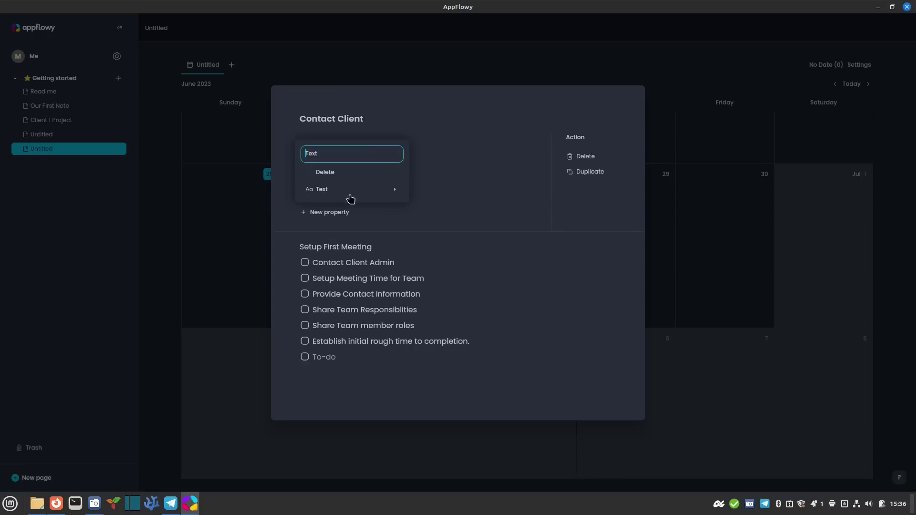
click(349, 152)
text(Contact)
key(Return)
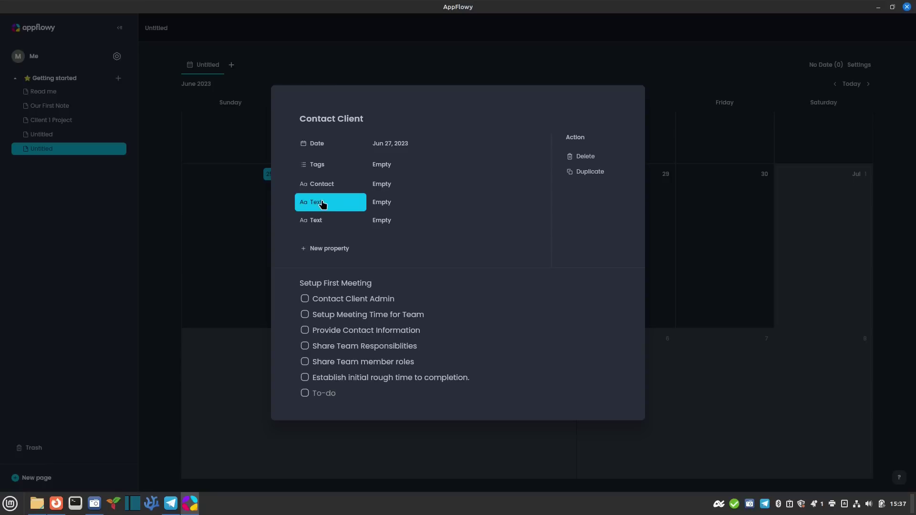
Delete the leftover Text property and fill Contact with the client's name and e-mail
click(321, 204)
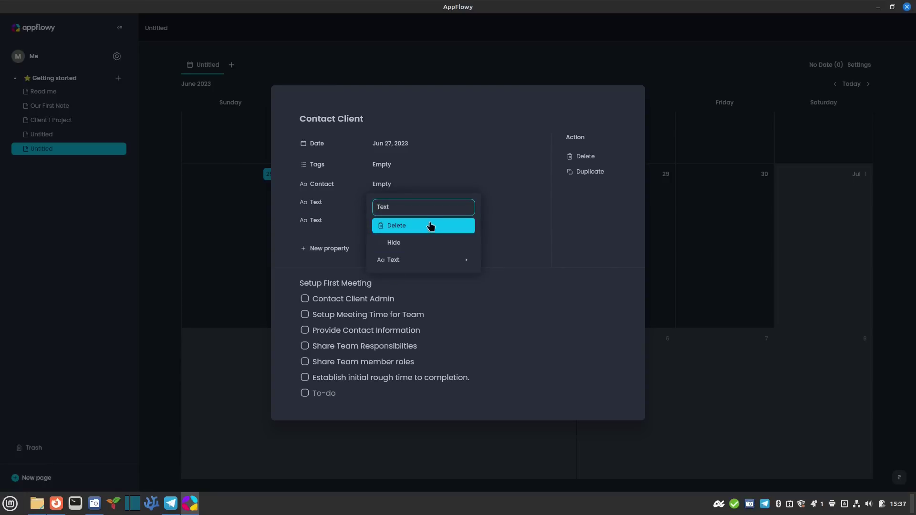
click(424, 233)
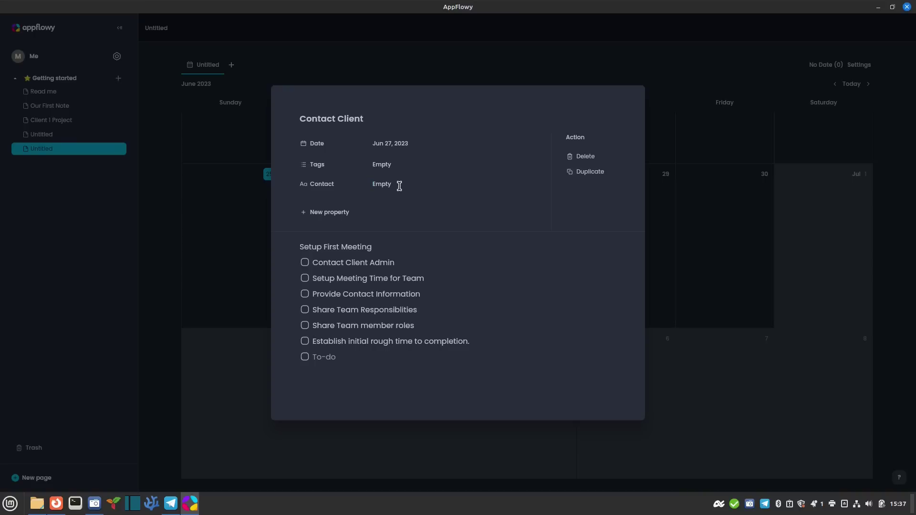
text(com)
Close the event details, reopen the Jun 27 Contact Client card to verify it, then close it
click(232, 249)
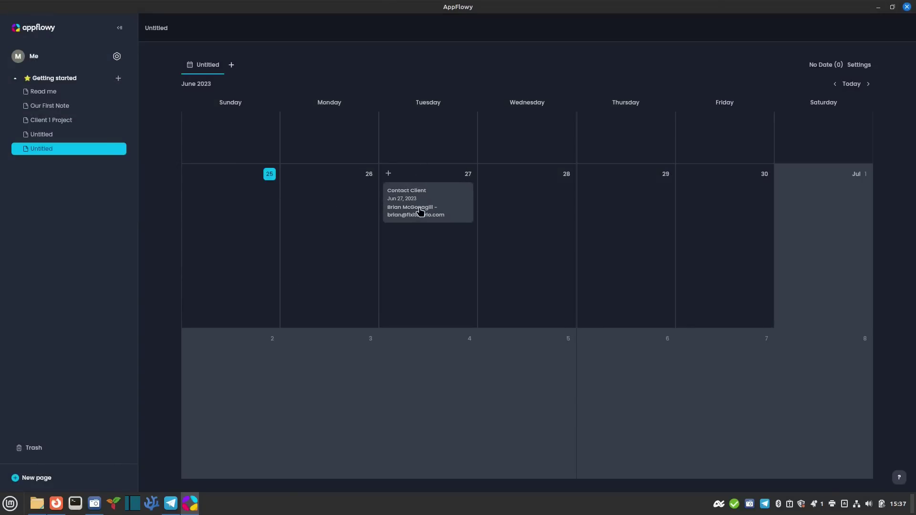
click(420, 211)
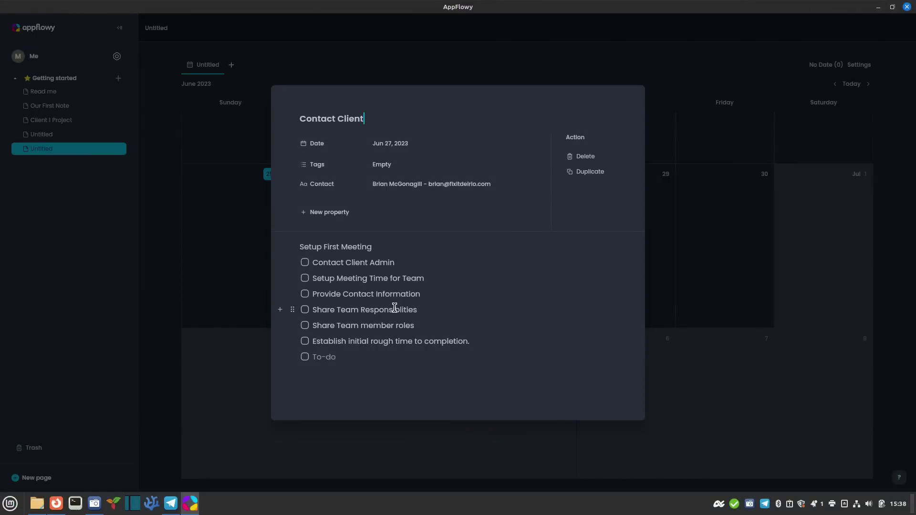
click(208, 304)
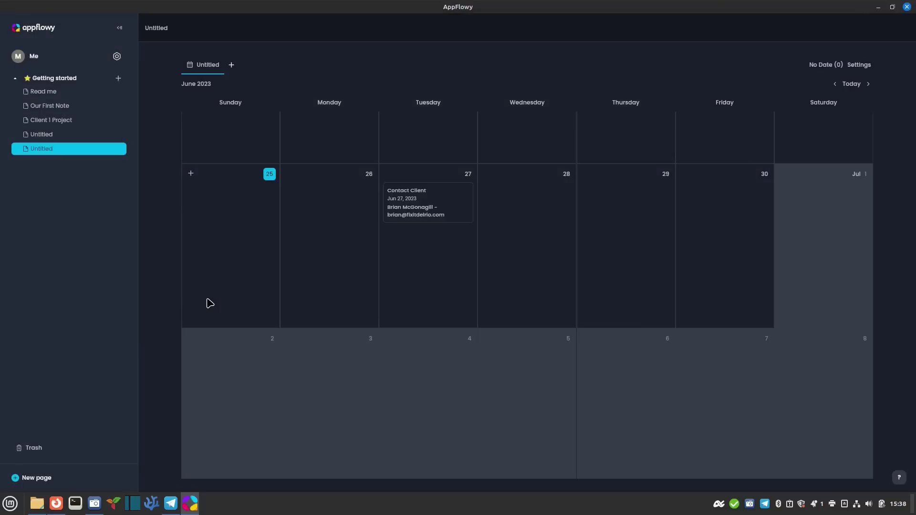